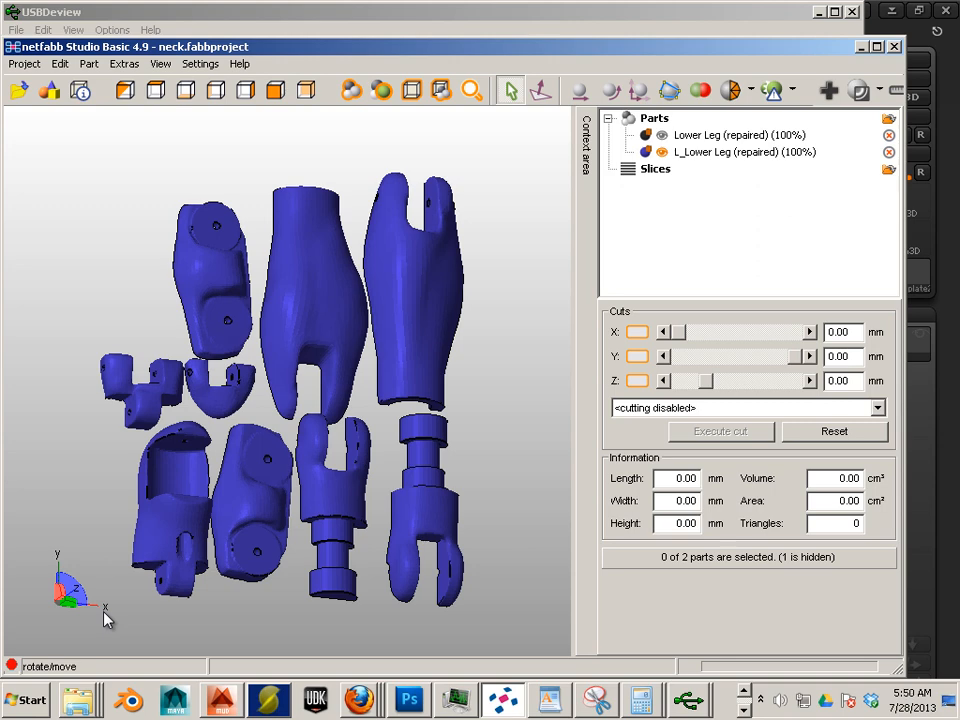
# Switch to Blender, set the interaction preset to Maya and dismiss the splash screen.
pyautogui.click(131, 702)
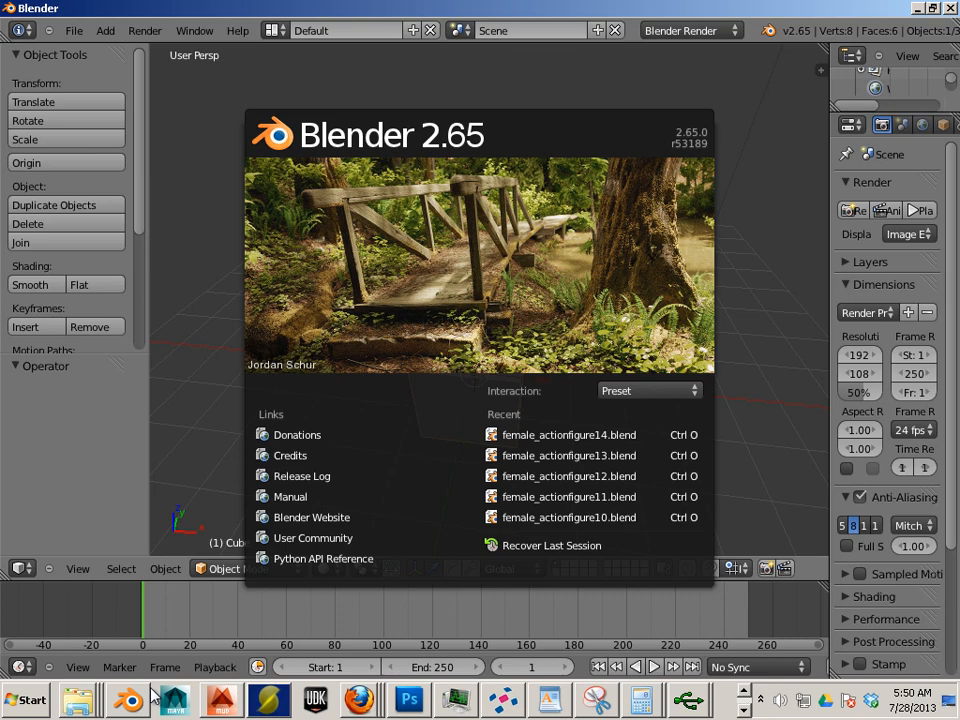
pyautogui.click(636, 388)
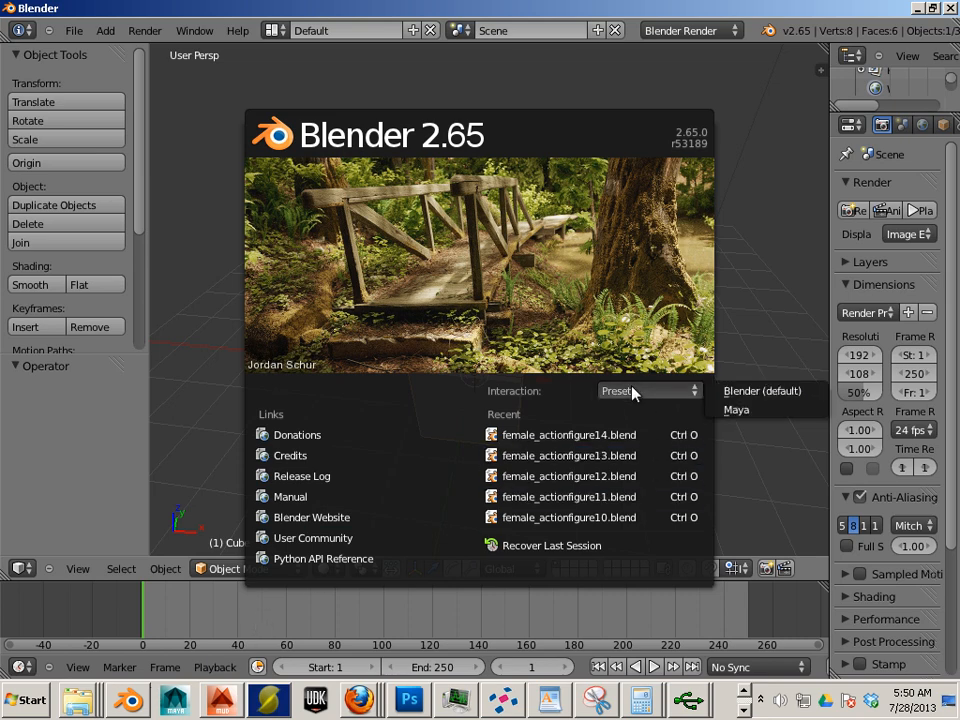
pyautogui.click(735, 411)
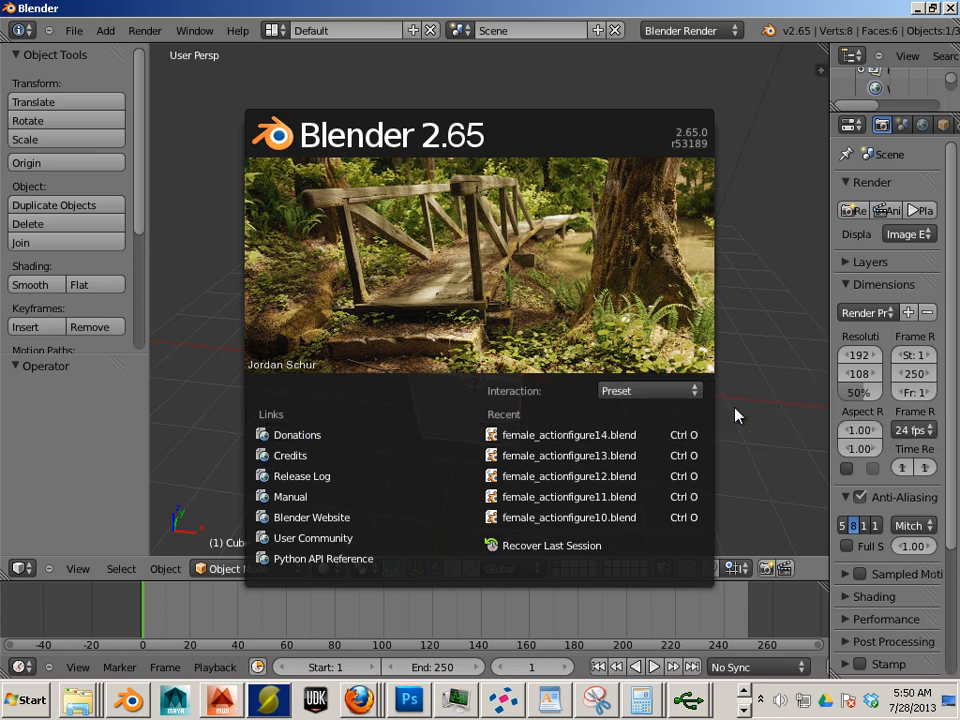
pyautogui.click(769, 277)
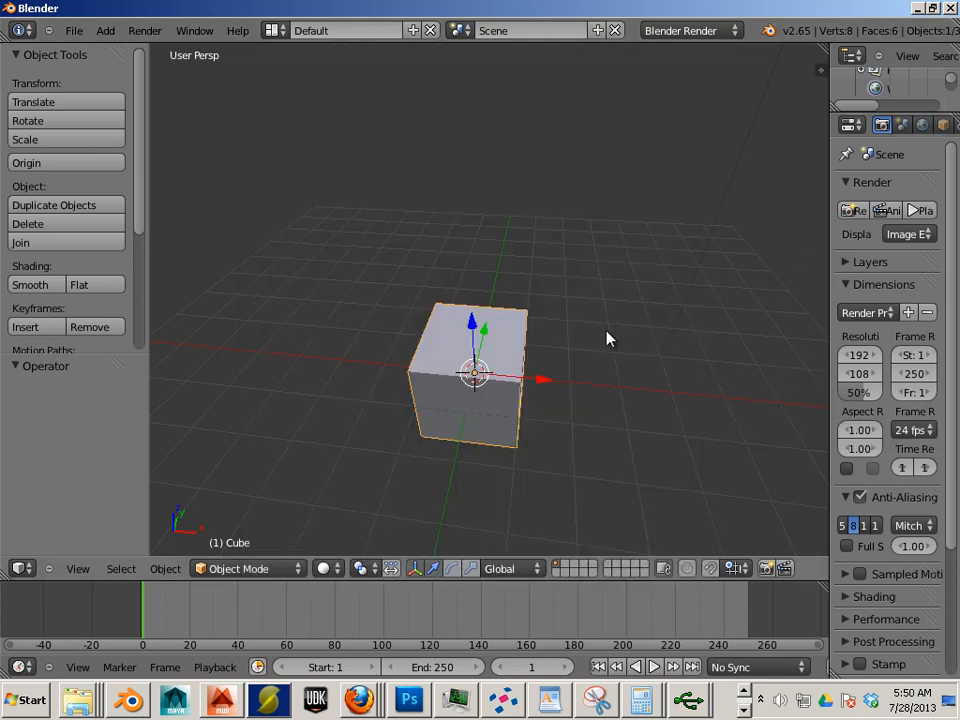
pyautogui.moveTo(606, 331)
pyautogui.mouseDown(button='middle')
pyautogui.moveTo(598, 328)
pyautogui.moveTo(624, 334)
pyautogui.mouseUp(button='middle')
pyautogui.scroll(-1, 575, 365)
pyautogui.keyDown('alt'); pyautogui.moveTo(624, 334); pyautogui.dragTo(594, 359); pyautogui.keyUp('alt')
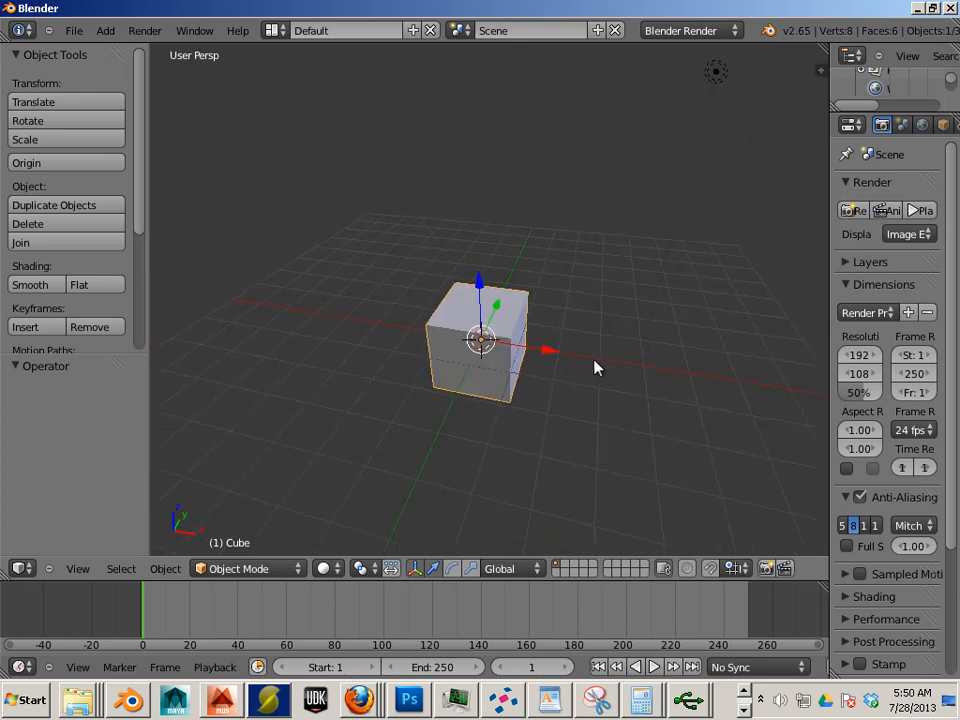
pyautogui.scroll(-2, 592, 363)
pyautogui.scroll(3, 560, 362)
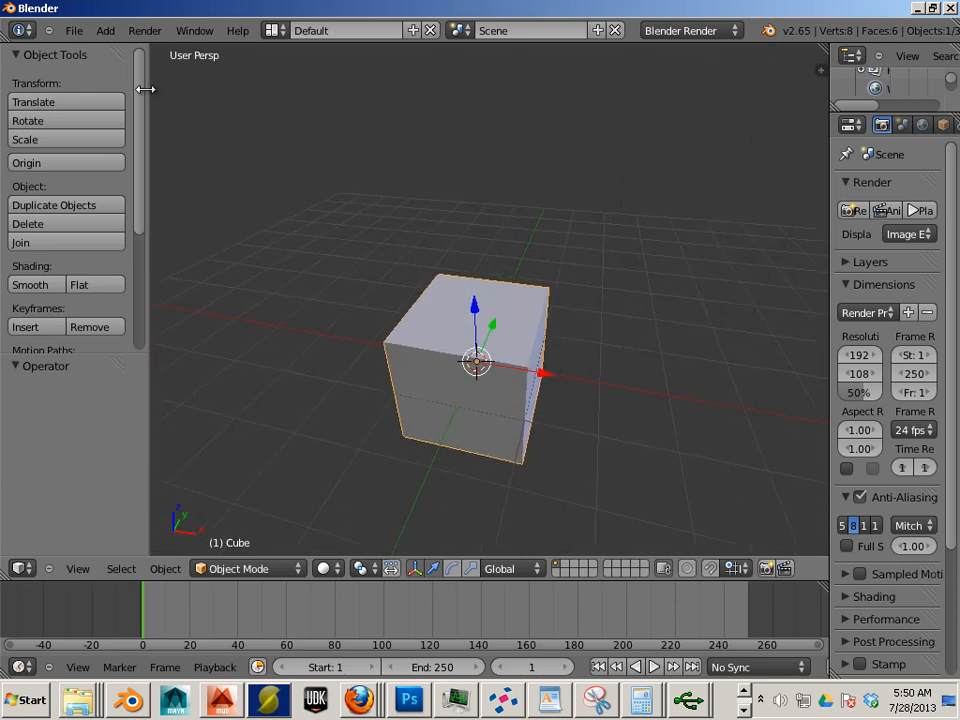
# Turn off Invert Zoom Direction in the input preferences and close the preferences window.
pyautogui.click(72, 31)
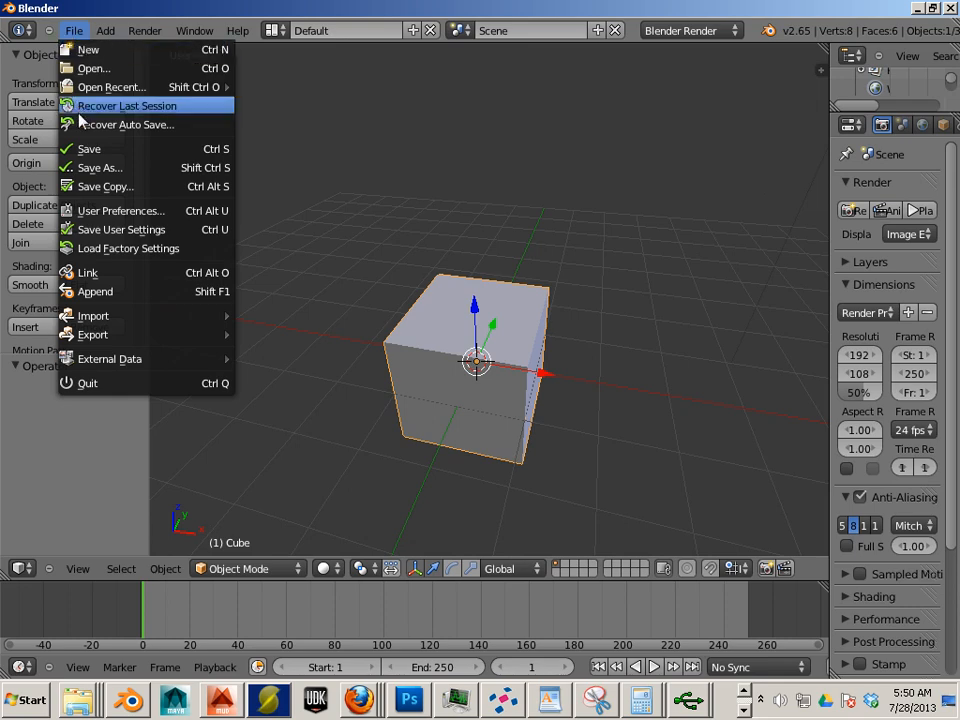
pyautogui.click(107, 212)
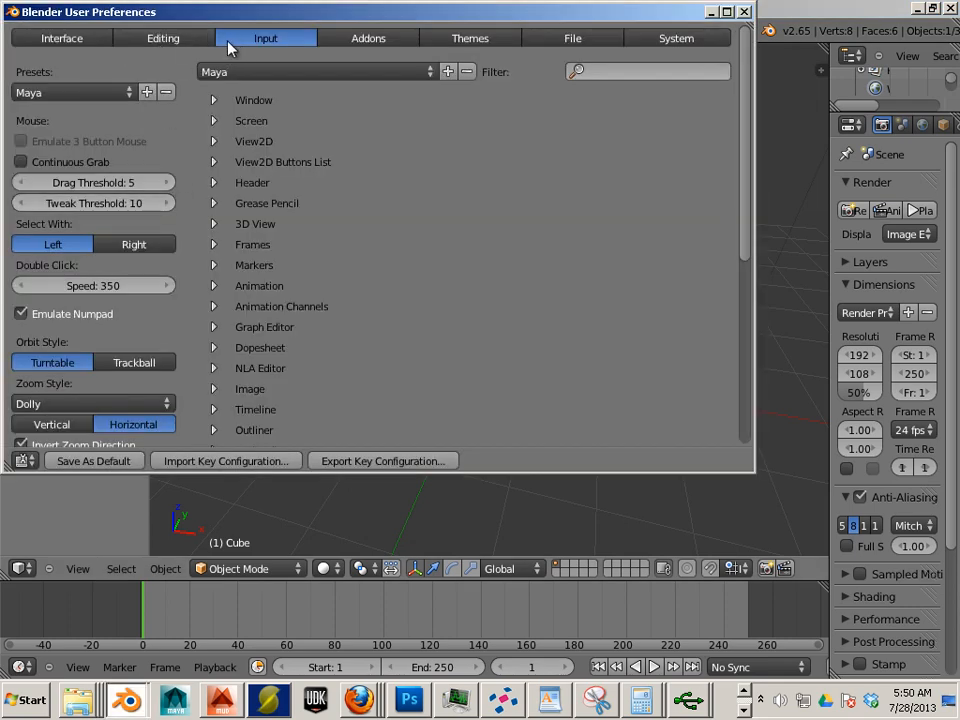
pyautogui.scroll(-4, 103, 306)
pyautogui.scroll(-2, 60, 298)
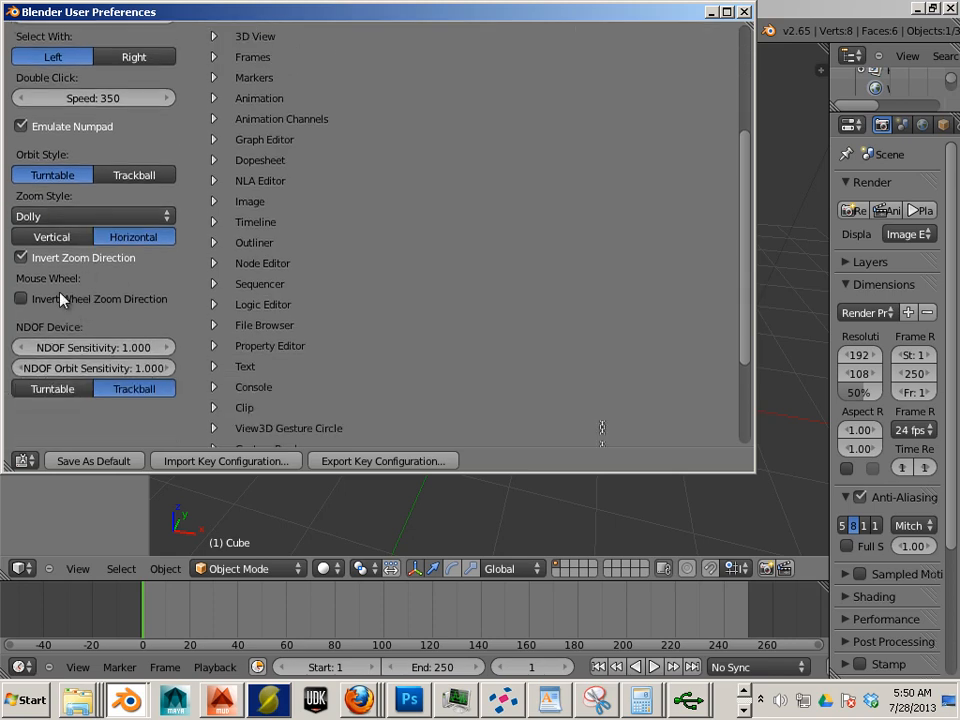
pyautogui.click(21, 257)
pyautogui.scroll(6, 197, 258)
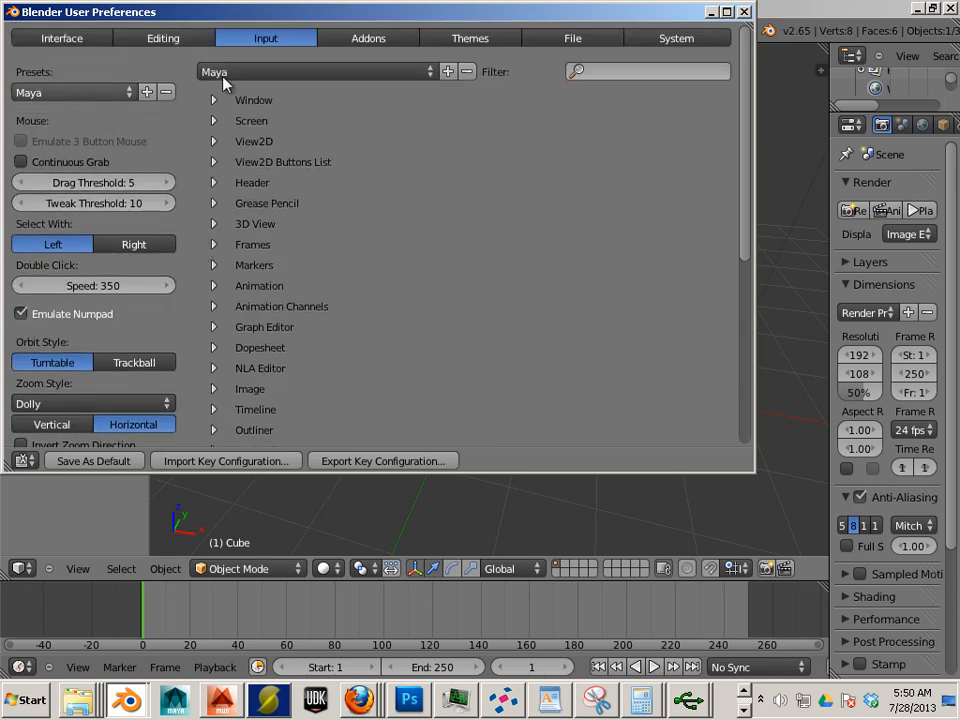
pyautogui.click(745, 12)
# Switch the 3D view from perspective to orthographic projection.
pyautogui.moveTo(362, 372); pyautogui.dragTo(439, 339, button='middle')
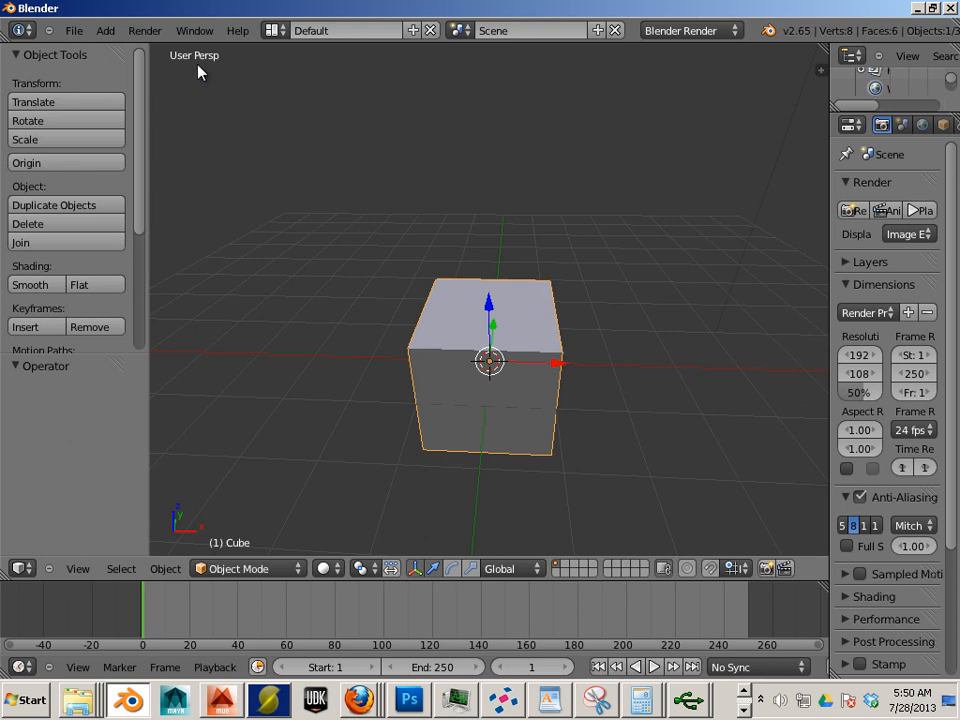
pyautogui.press('KP_5')
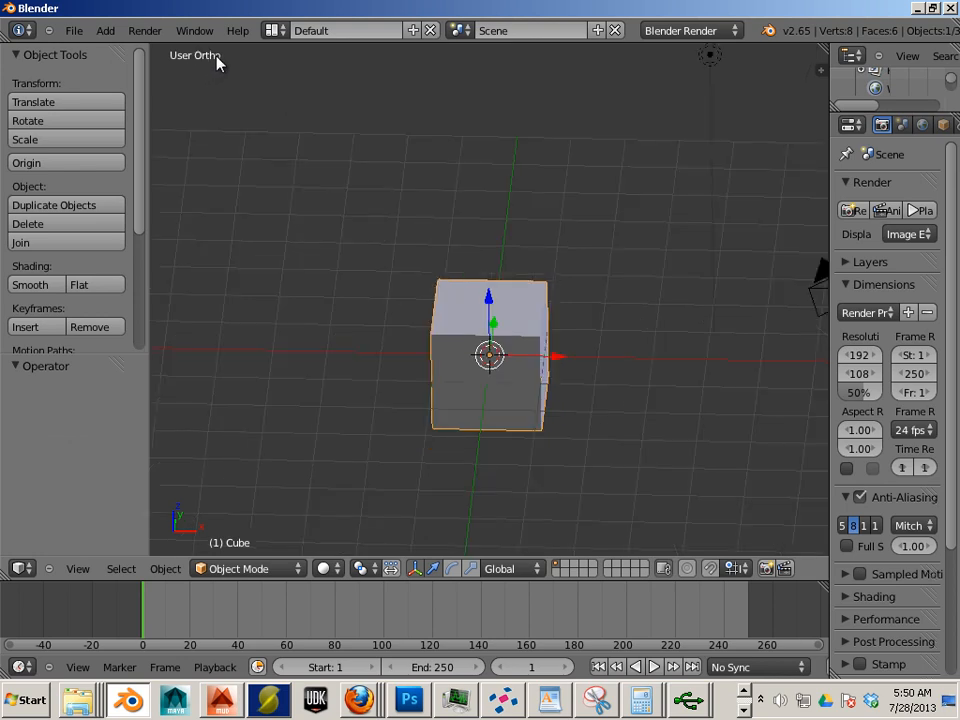
pyautogui.press('Left')
pyautogui.moveTo(400, 229); pyautogui.dragTo(381, 266, button='middle')
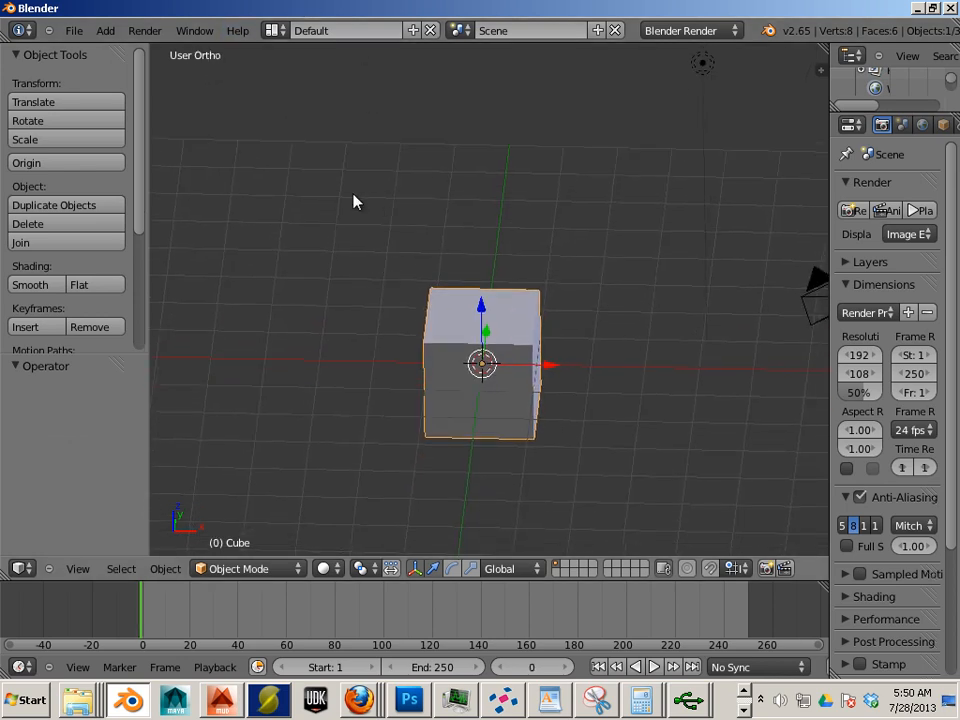
# Delete the default cube and add a UV sphere mesh in its place.
pyautogui.press('x')
pyautogui.click(500, 380)
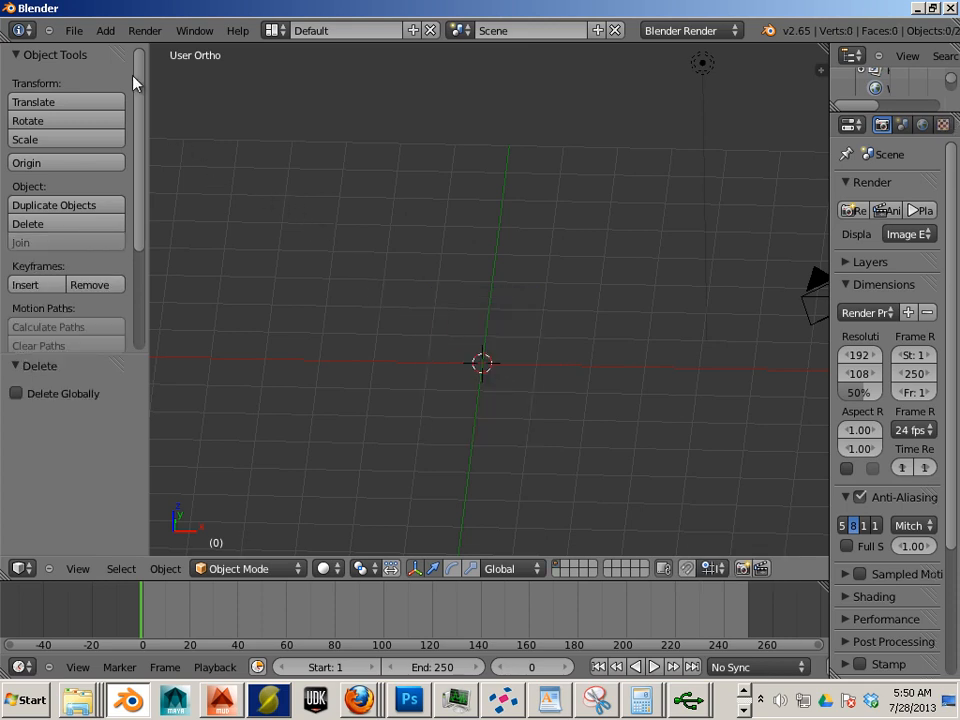
pyautogui.click(104, 30)
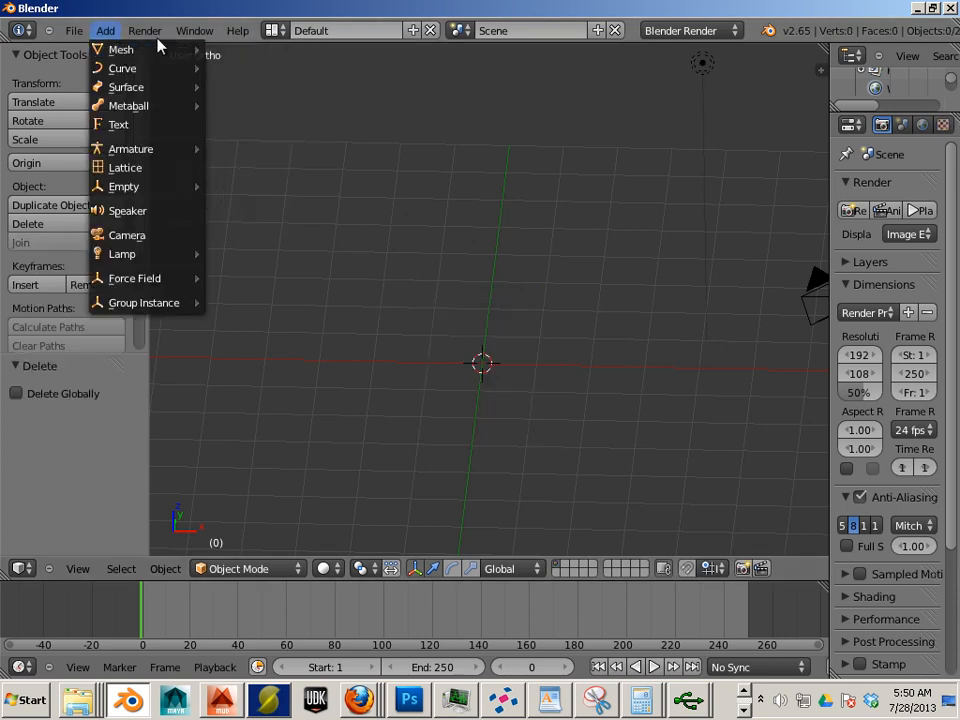
pyautogui.moveTo(151, 46)
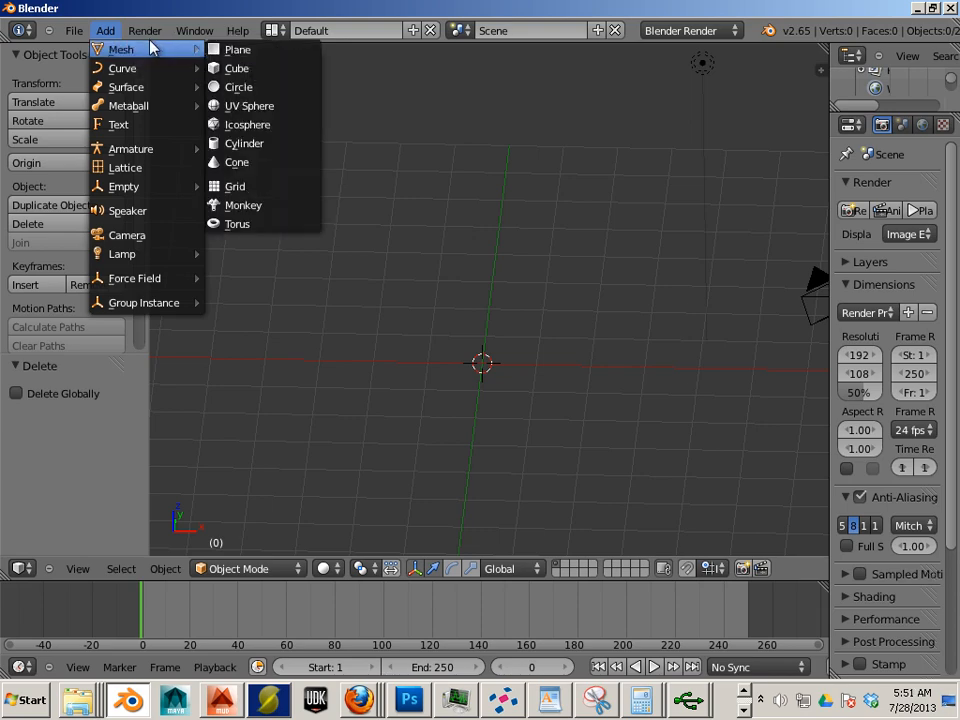
pyautogui.click(252, 106)
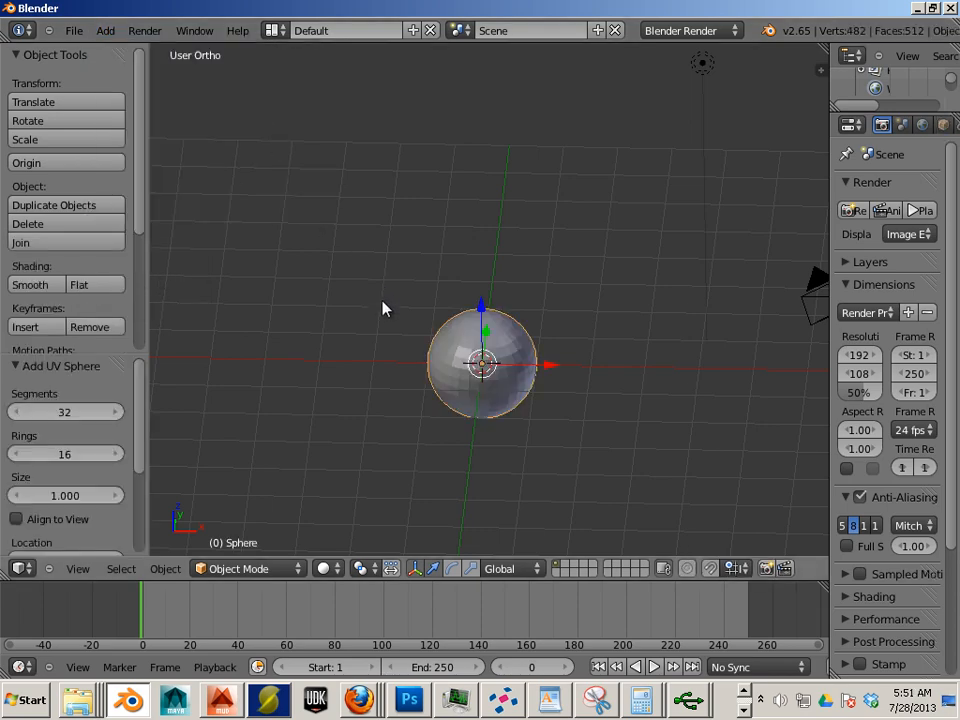
# Set the new UV sphere to 48 segments and 24 rings.
pyautogui.scroll(5, 383, 308)
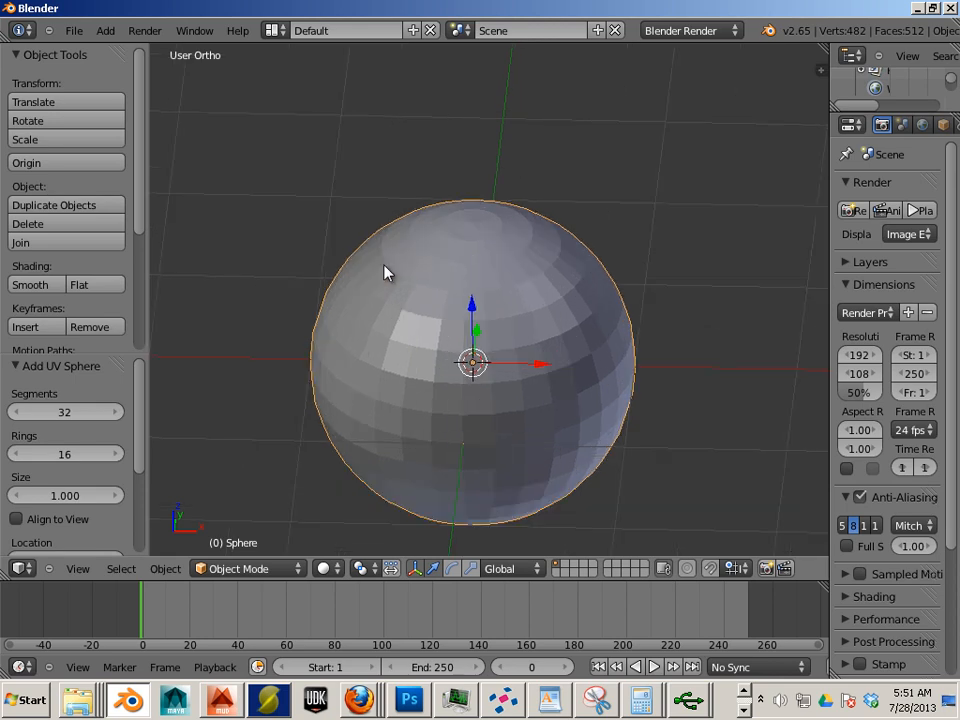
pyautogui.click(92, 410)
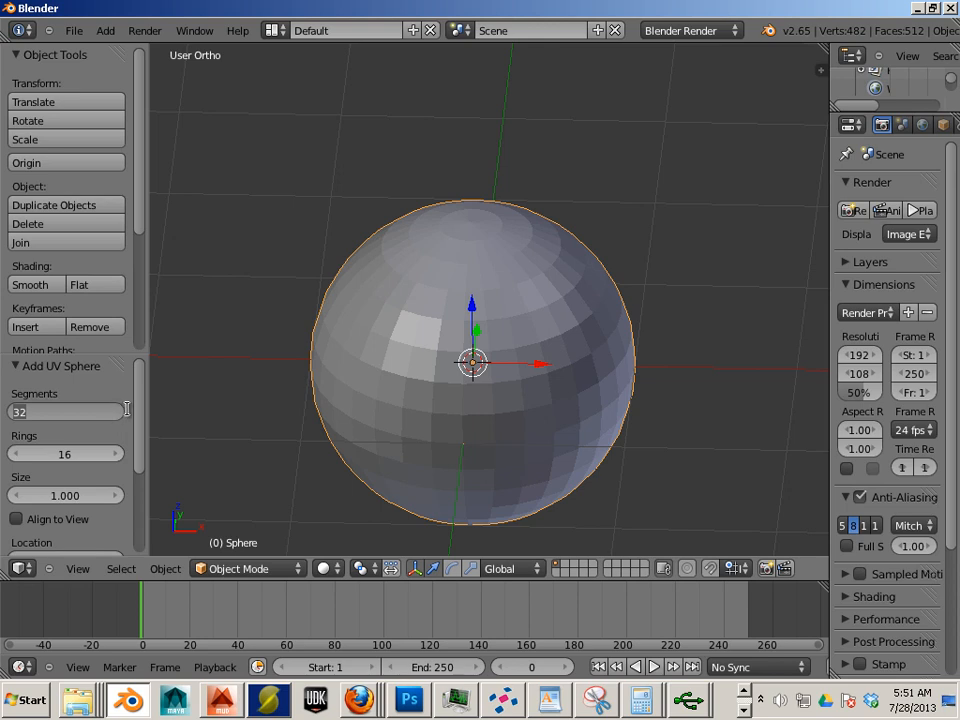
pyautogui.write('48')
pyautogui.press('Return')
pyautogui.click(83, 455)
pyautogui.write('24')
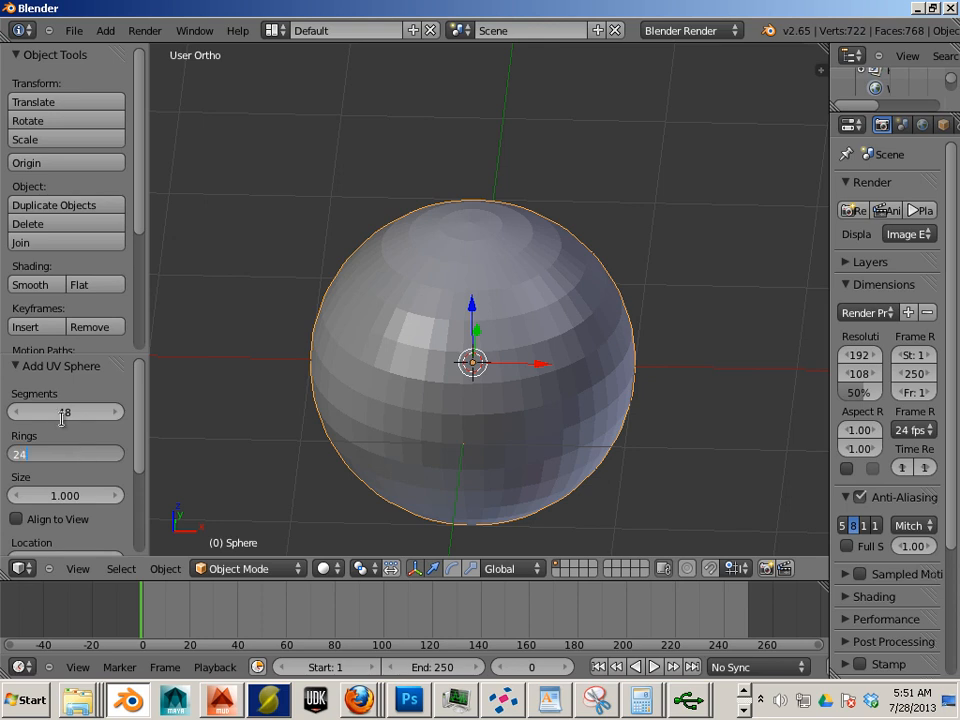
pyautogui.press('Return')
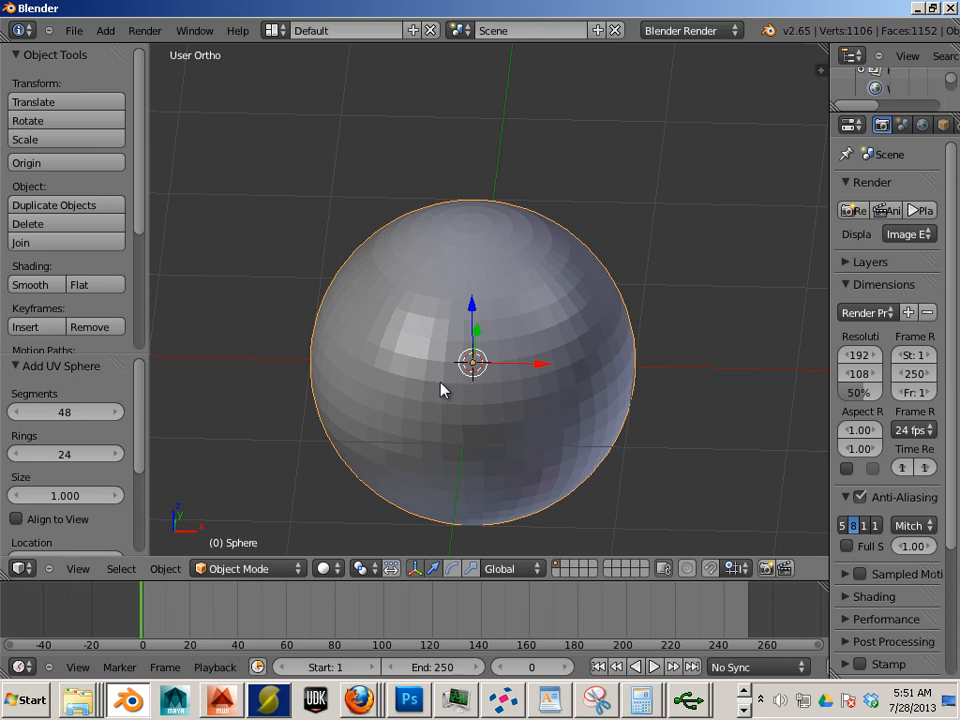
# Show the sphere's transform properties with its scale and dimensions values in the 3D view.
pyautogui.press('n')
pyautogui.scroll(3, 767, 305)
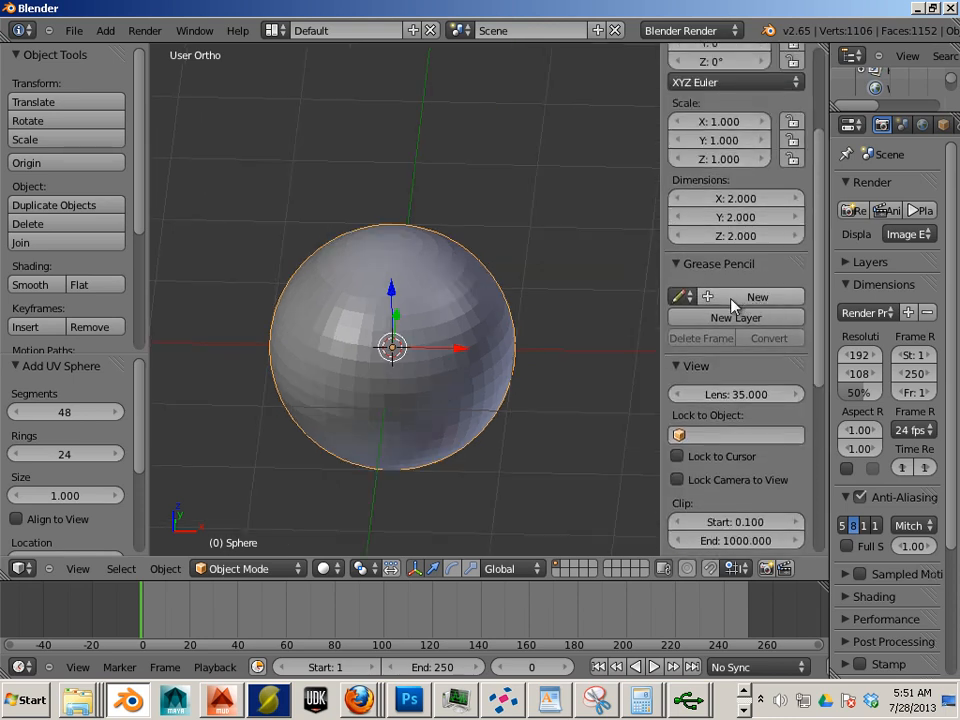
pyautogui.scroll(4, 731, 303)
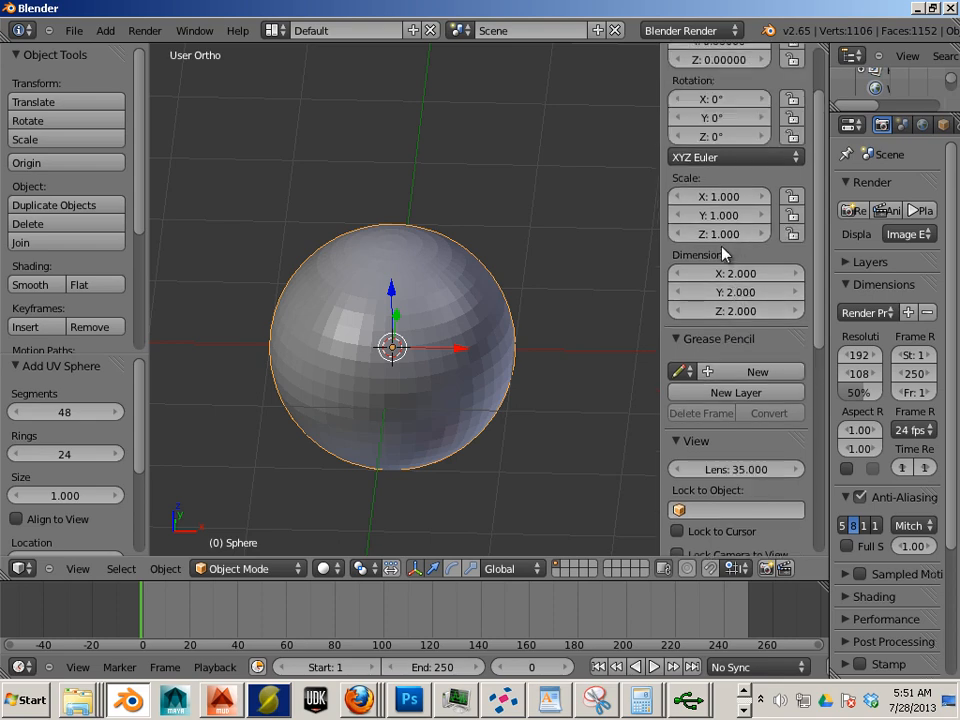
pyautogui.scroll(4, 726, 255)
pyautogui.scroll(-7, 729, 186)
pyautogui.scroll(6, 733, 290)
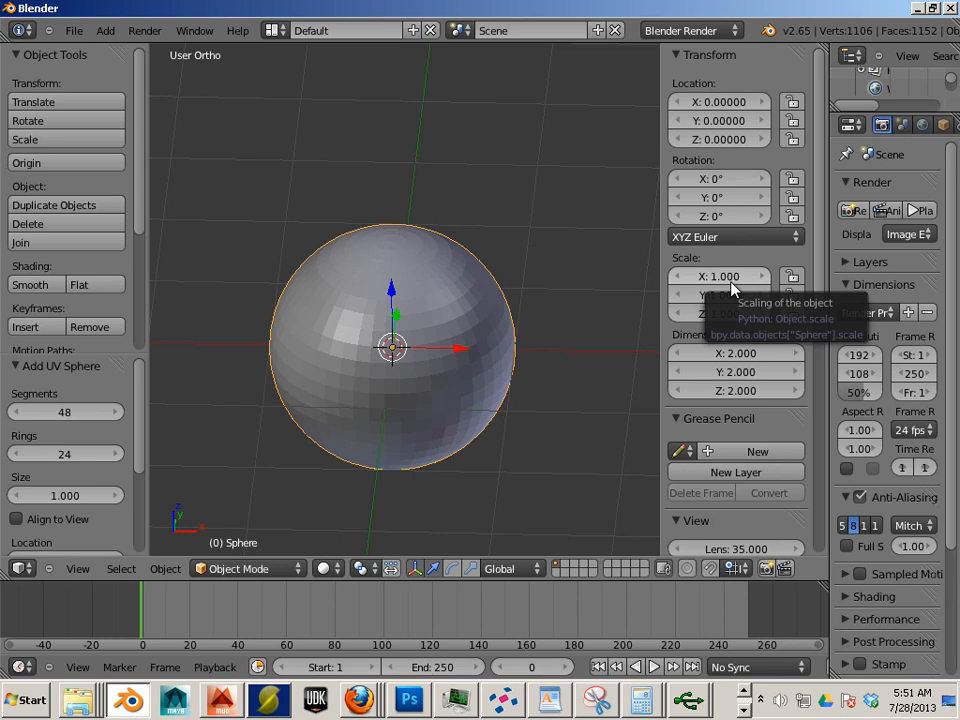
# Set the sphere's X, Y and Z dimensions to 30 each.
pyautogui.click(752, 354)
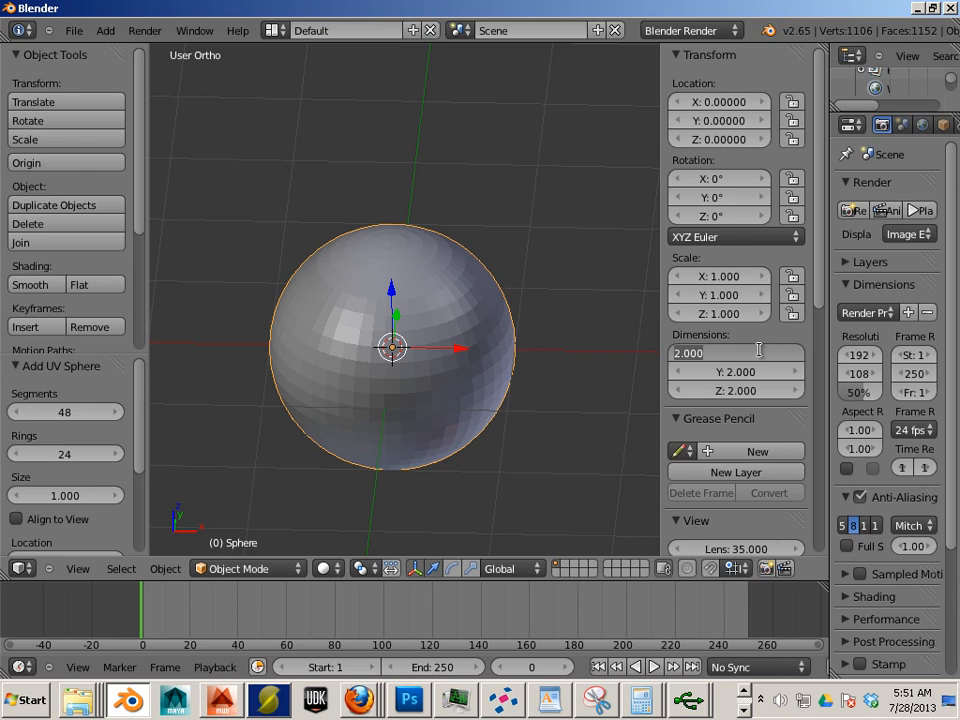
pyautogui.write('30')
pyautogui.press('Return')
pyautogui.click(740, 372)
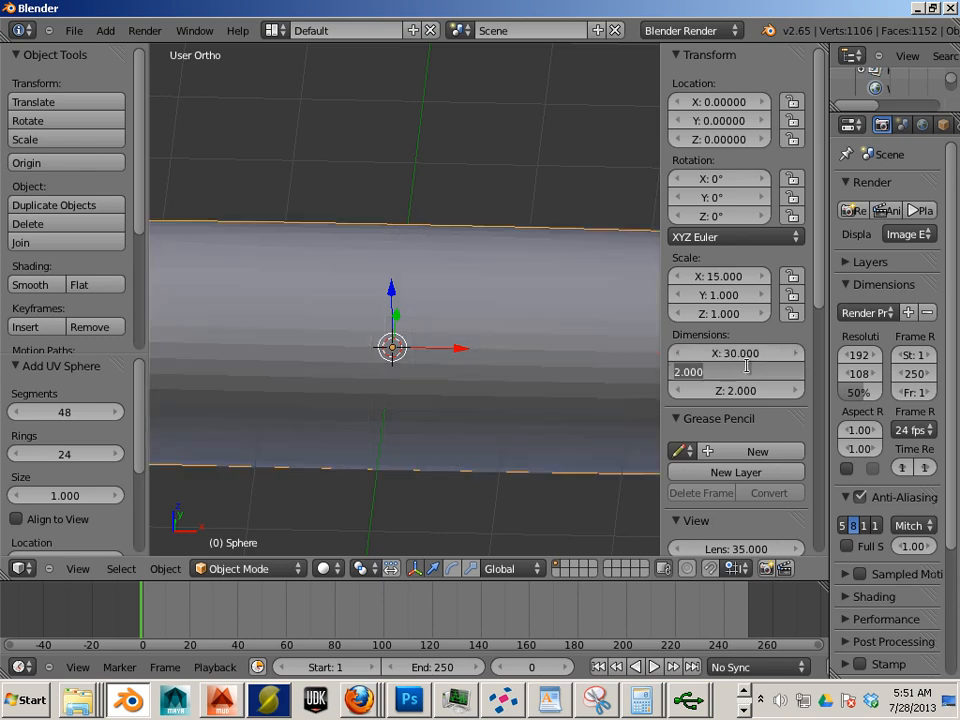
pyautogui.write('30')
pyautogui.press('Return')
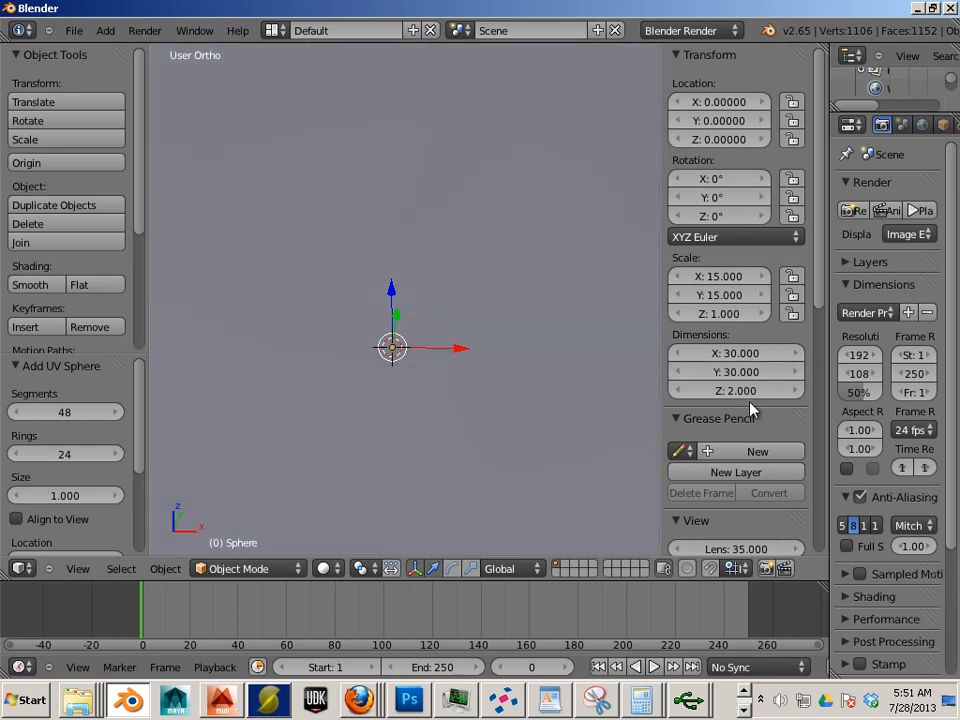
pyautogui.click(745, 391)
pyautogui.write('30')
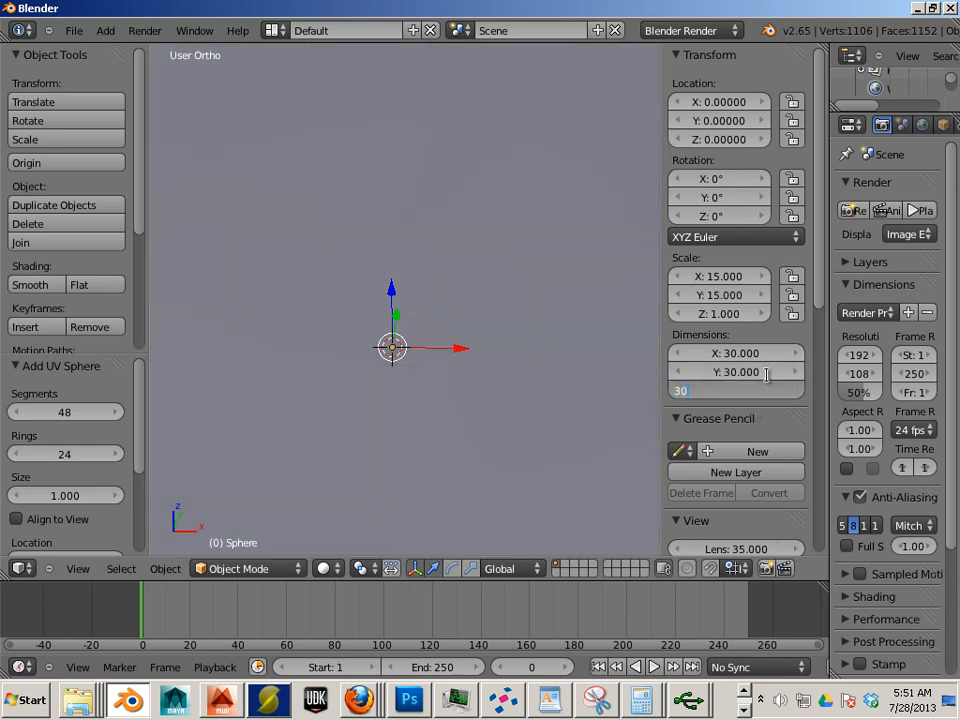
pyautogui.press('Return')
# Inspect the whole sphere in the front, side and top orthographic views, ending in the front view.
pyautogui.scroll(-5, 472, 358)
pyautogui.scroll(-4, 485, 352)
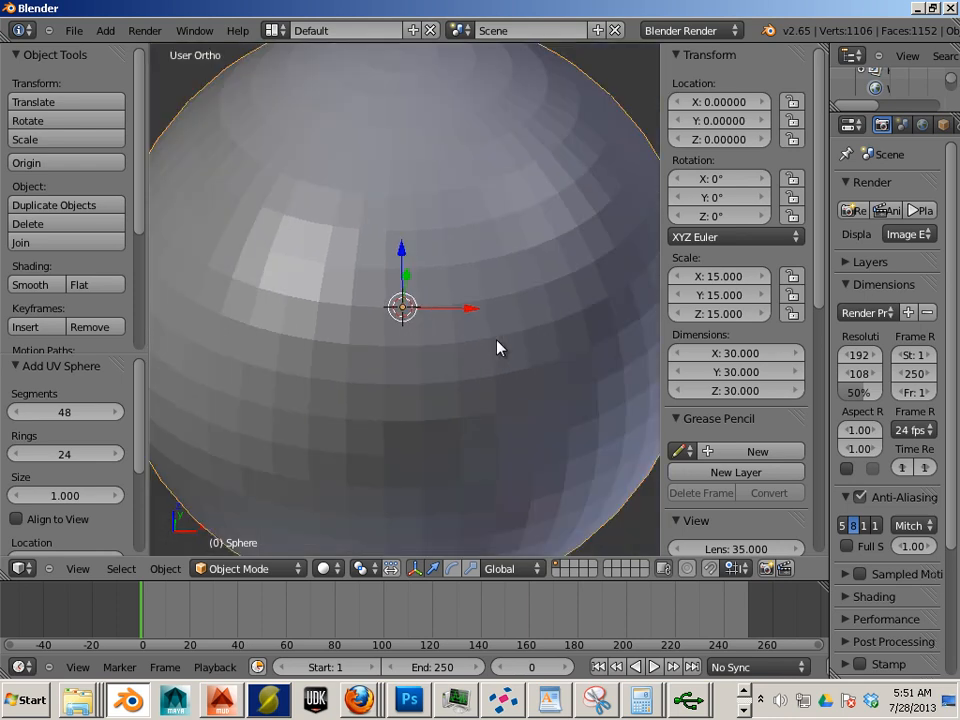
pyautogui.press('KP_1')
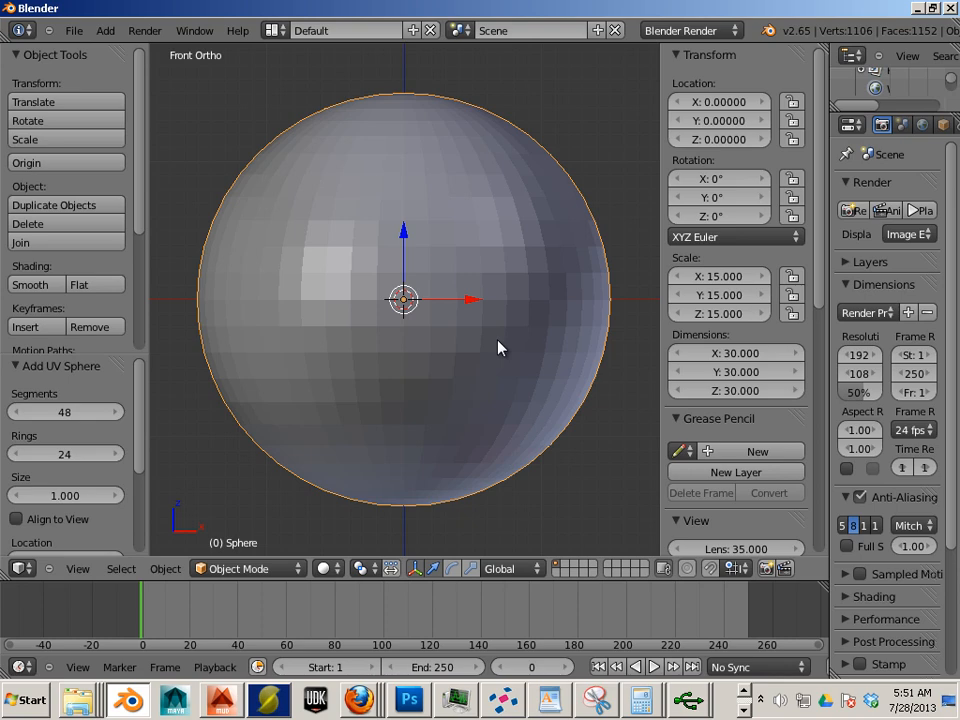
pyautogui.press('KP_3')
pyautogui.press('KP_1')
pyautogui.press('KP_3')
pyautogui.press('KP_7')
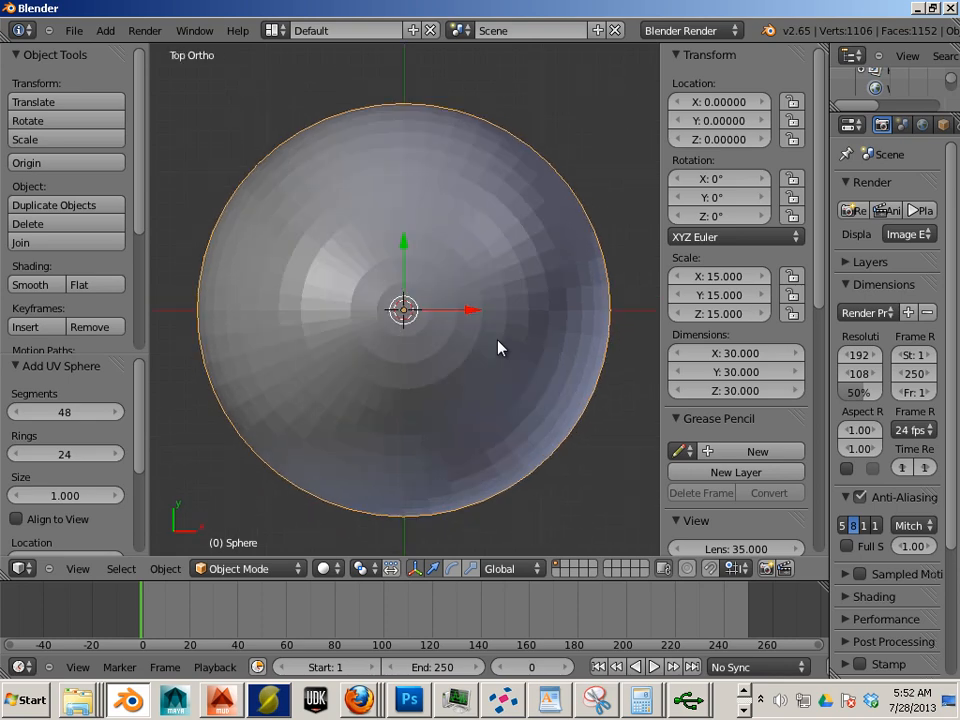
pyautogui.press('KP_1')
pyautogui.press('KP_3')
pyautogui.press('KP_7')
pyautogui.press('KP_1')
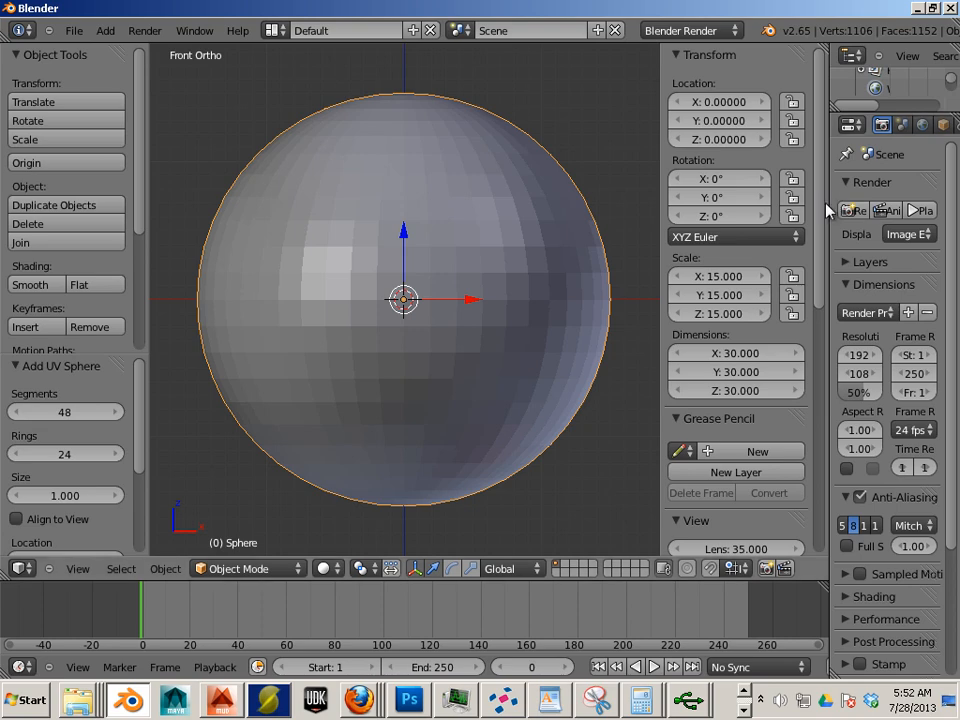
# Widen the outliner and properties area and make the outliner tall enough to list all scene objects.
pyautogui.moveTo(815, 201); pyautogui.dragTo(777, 200)
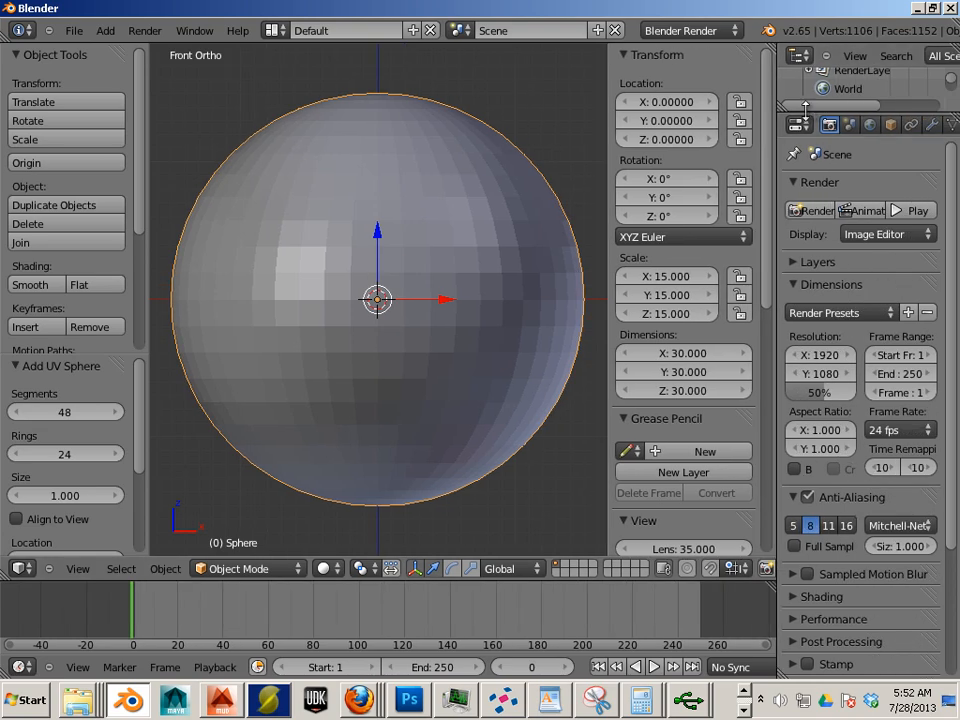
pyautogui.moveTo(817, 115); pyautogui.dragTo(818, 332)
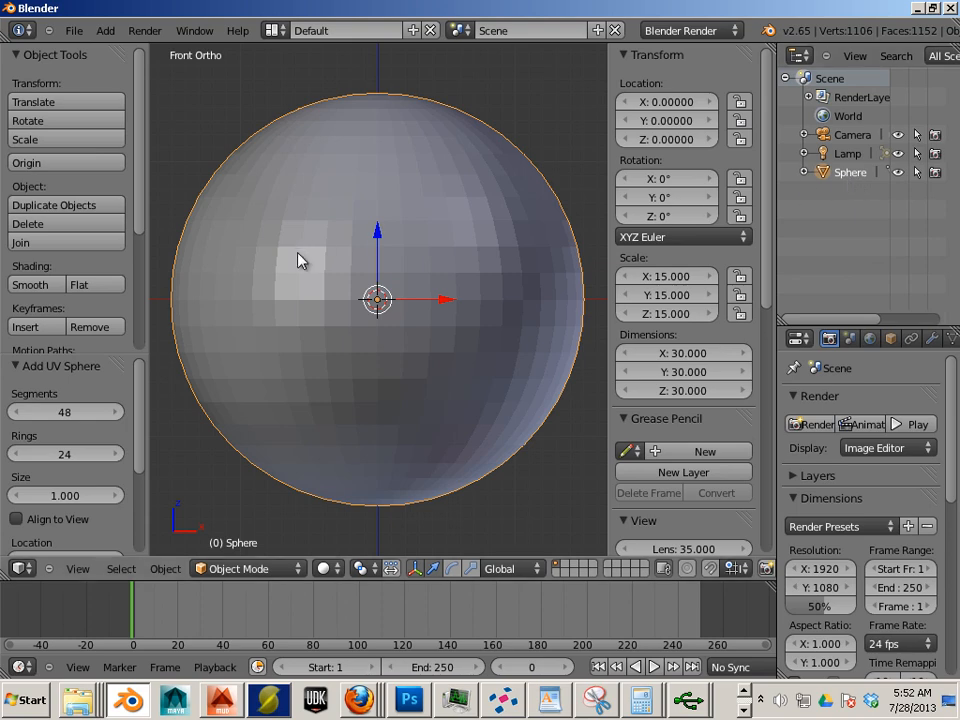
# Duplicate the sphere in place without moving the copy, and rename the original sphere object as outer.
pyautogui.hotkey('shift', 'd')
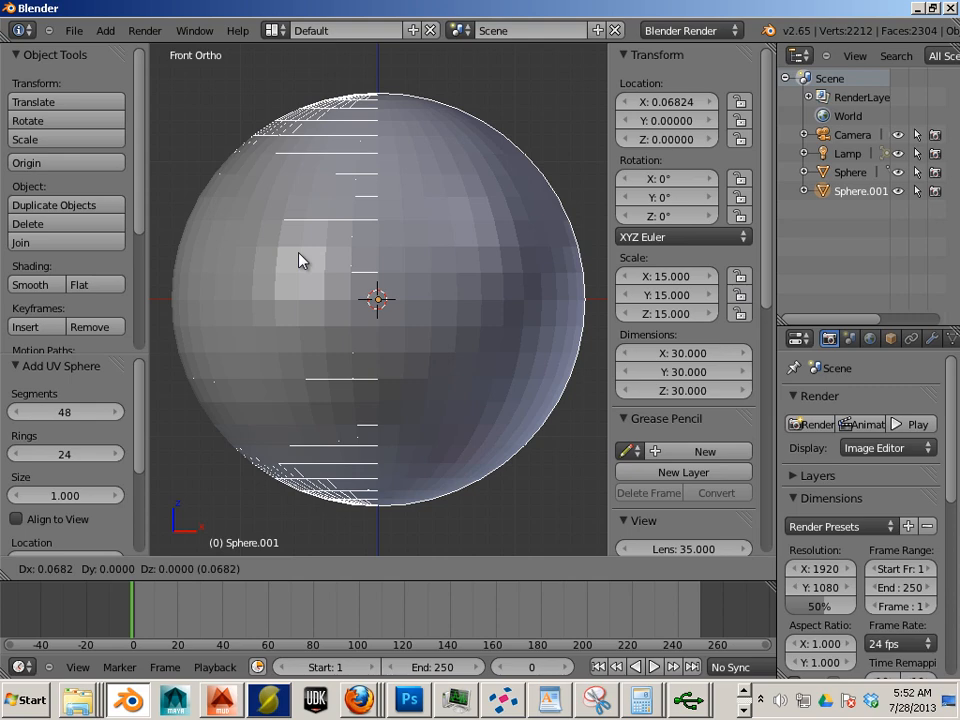
pyautogui.rightClick(298, 260)
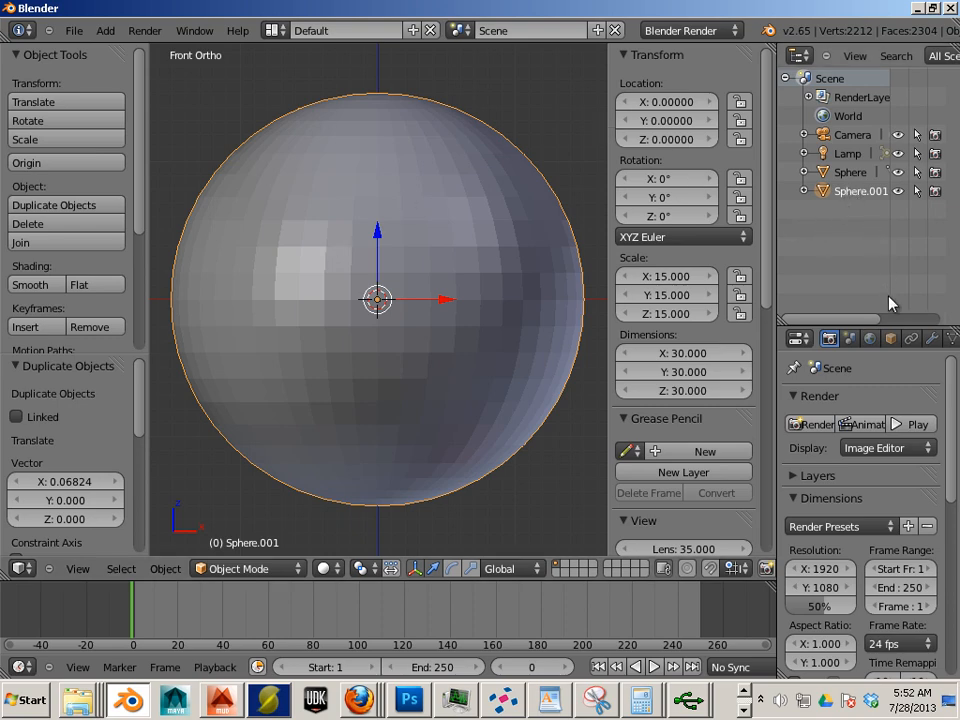
pyautogui.click(850, 172)
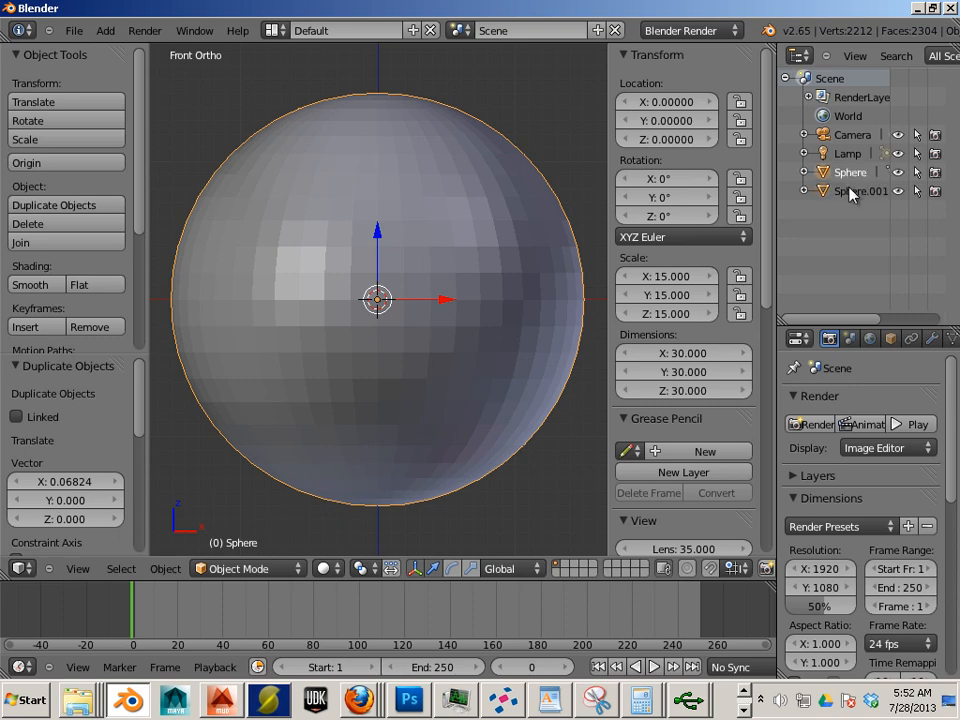
pyautogui.click(890, 340)
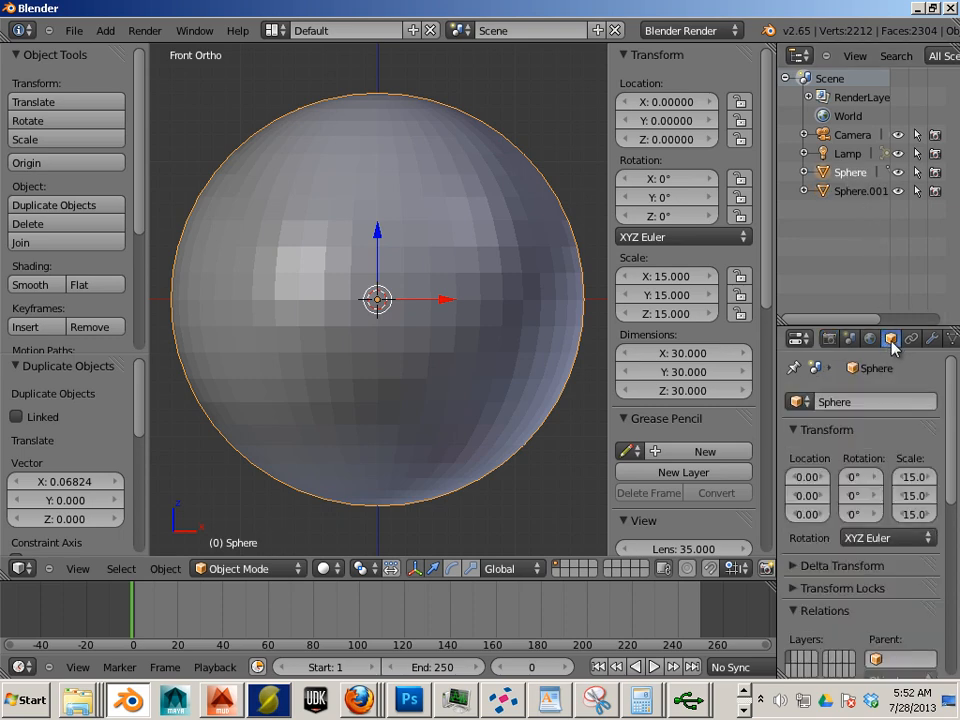
pyautogui.click(860, 401)
pyautogui.write('outer')
pyautogui.press('Return')
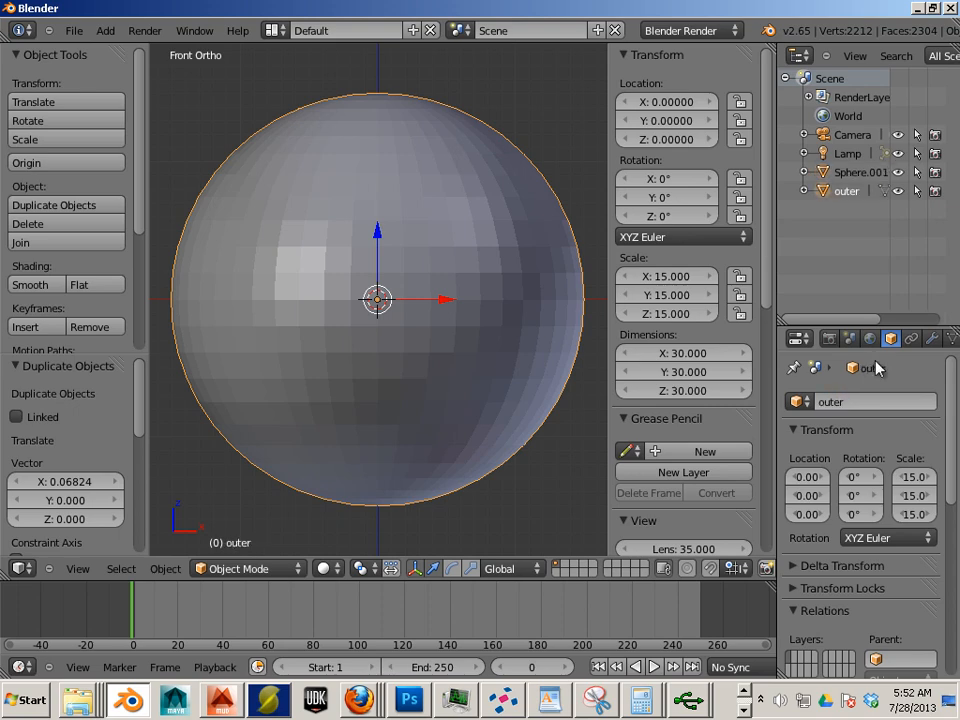
# Select the duplicate sphere, Sphere.001, and rename it as inner.
pyautogui.click(800, 173)
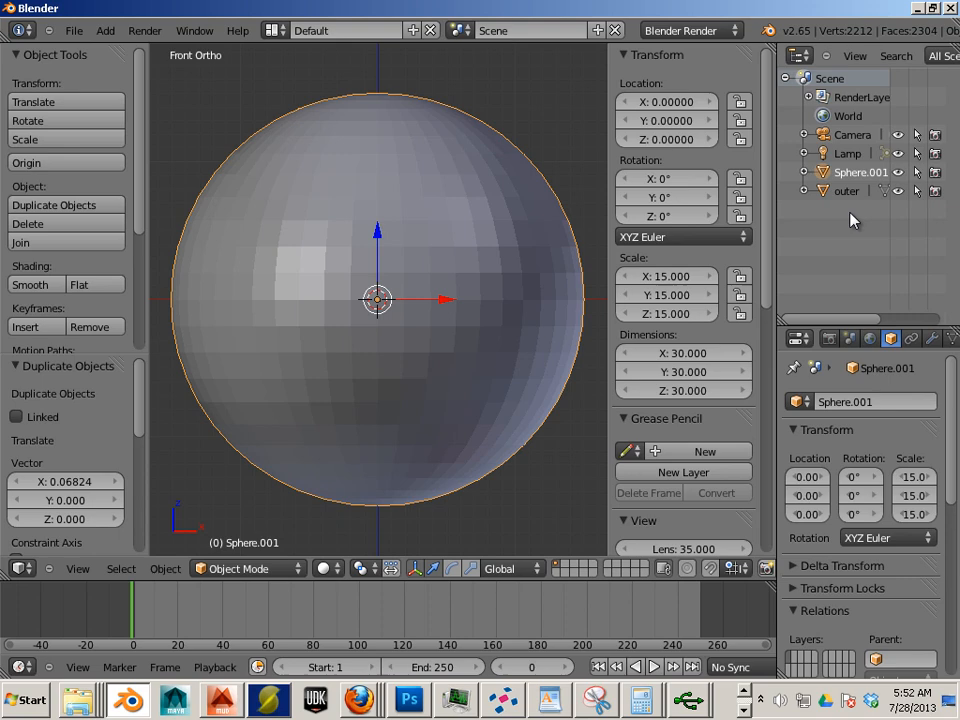
pyautogui.click(860, 401)
pyautogui.write('inne')
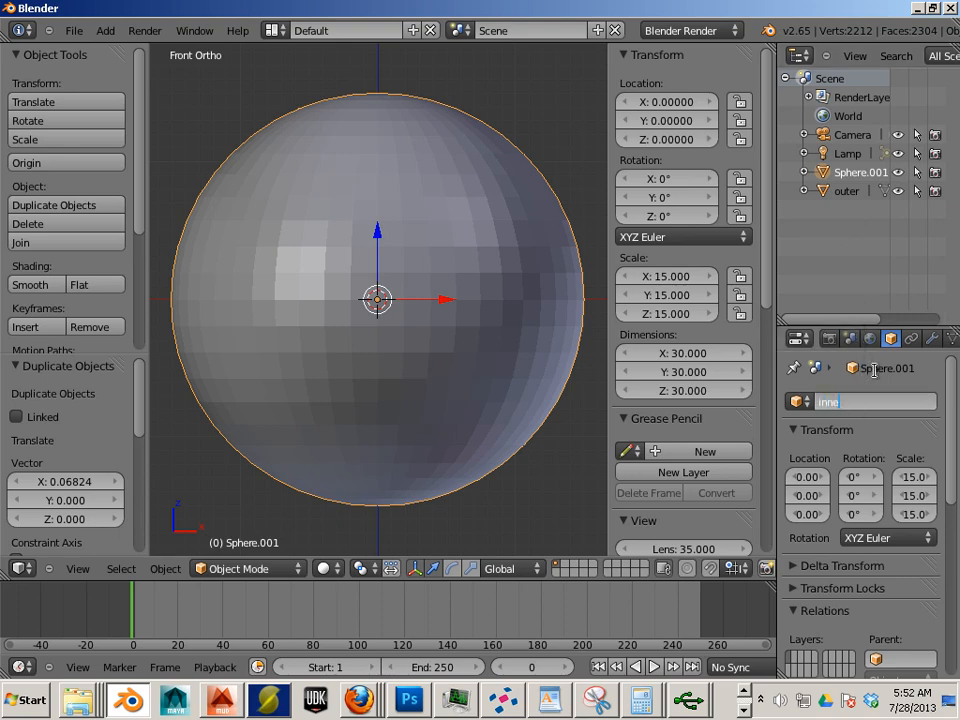
pyautogui.write('r')
pyautogui.press('Return')
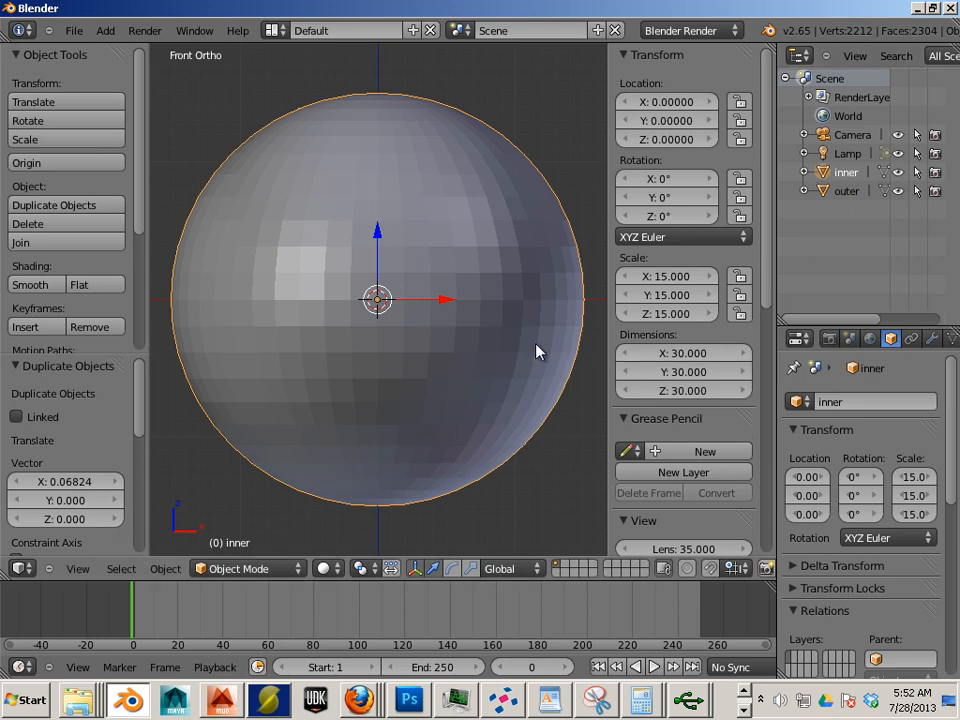
# Switch the 3D view to wireframe shading and set the inner sphere's X, Y and Z dimensions to 25 each.
pyautogui.press('z')
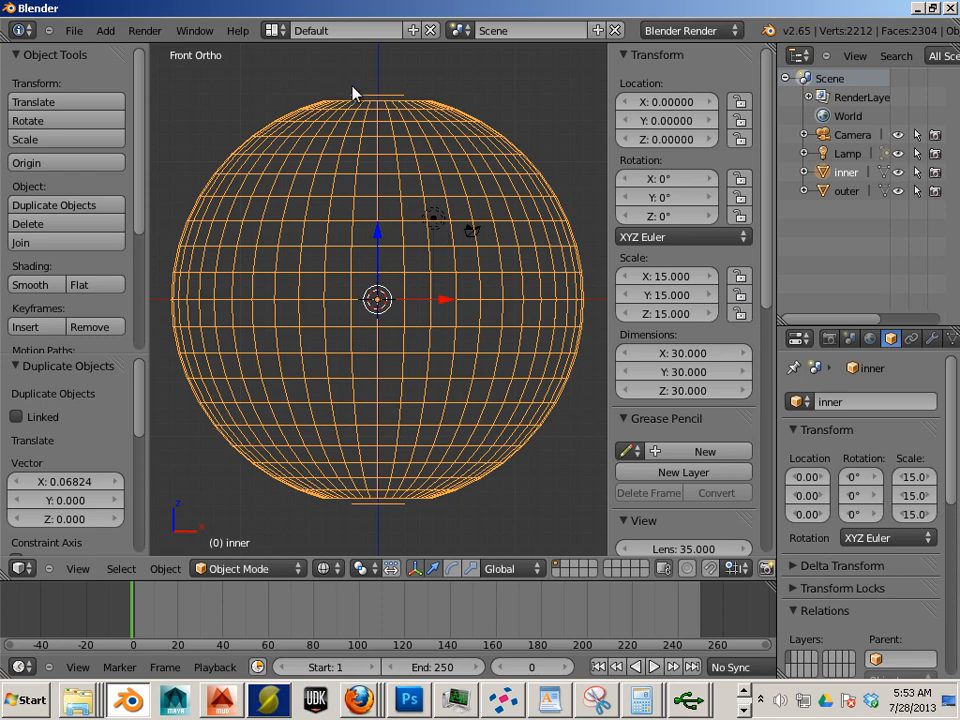
pyautogui.click(688, 354)
pyautogui.write('25')
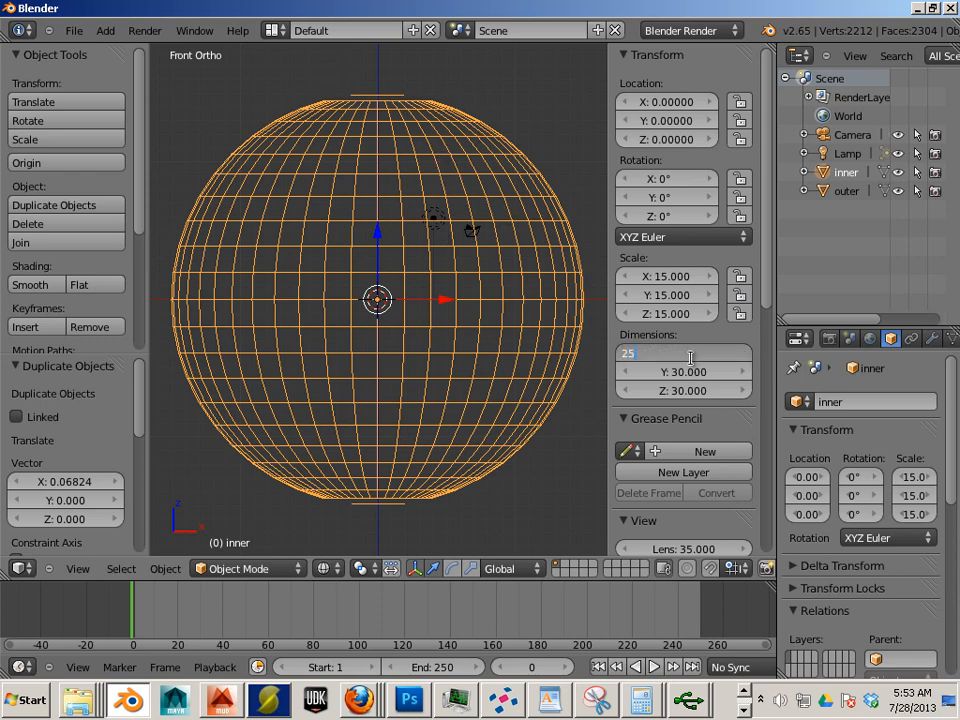
pyautogui.press('Return')
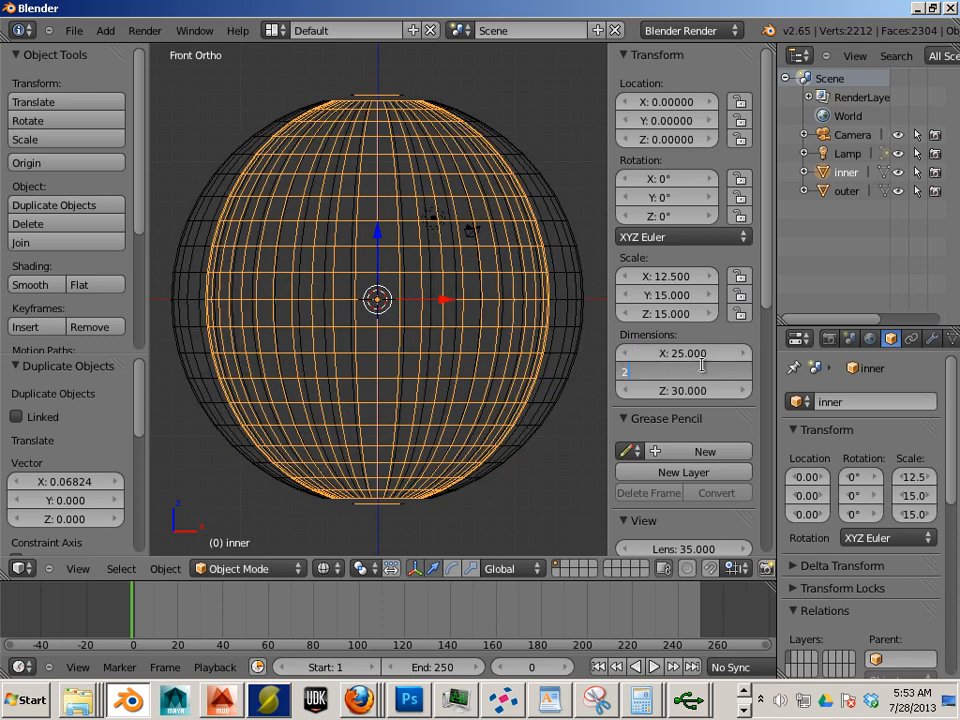
pyautogui.click(688, 372)
pyautogui.write('25')
pyautogui.press('Return')
pyautogui.click(688, 390)
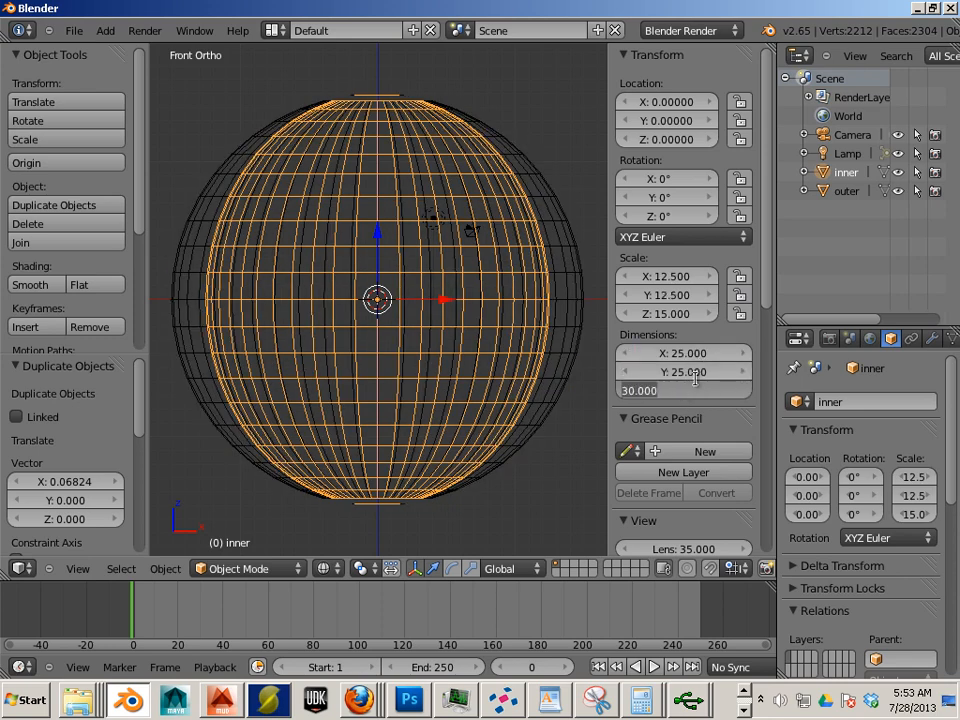
pyautogui.write('25')
pyautogui.press('Return')
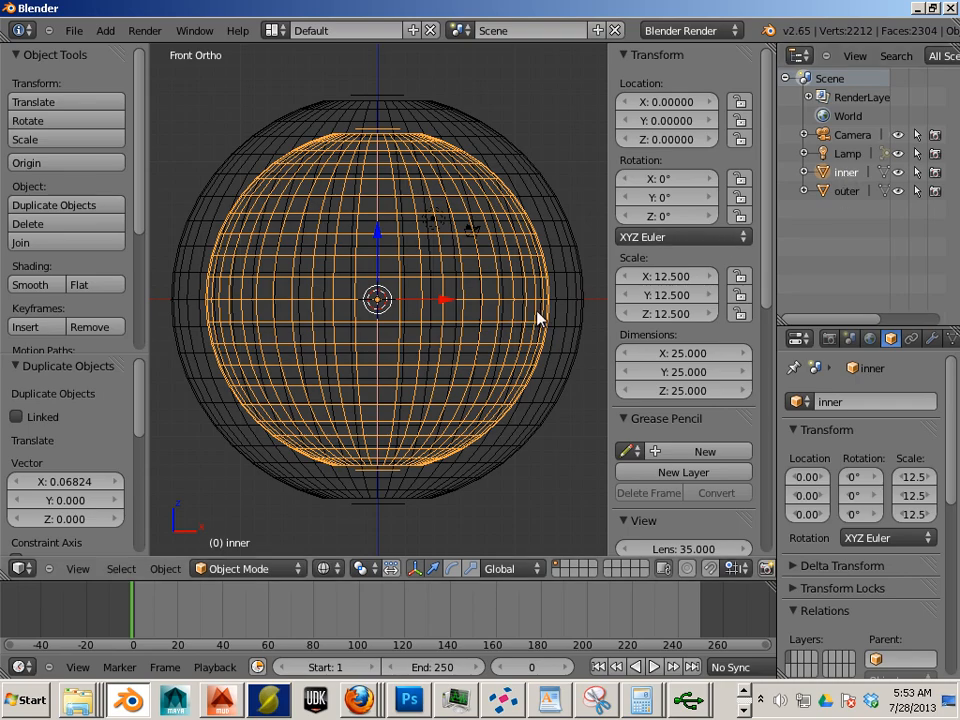
# Duplicate the inner sphere in place and rename the copy as 01_inner.
pyautogui.hotkey('shift', 'd')
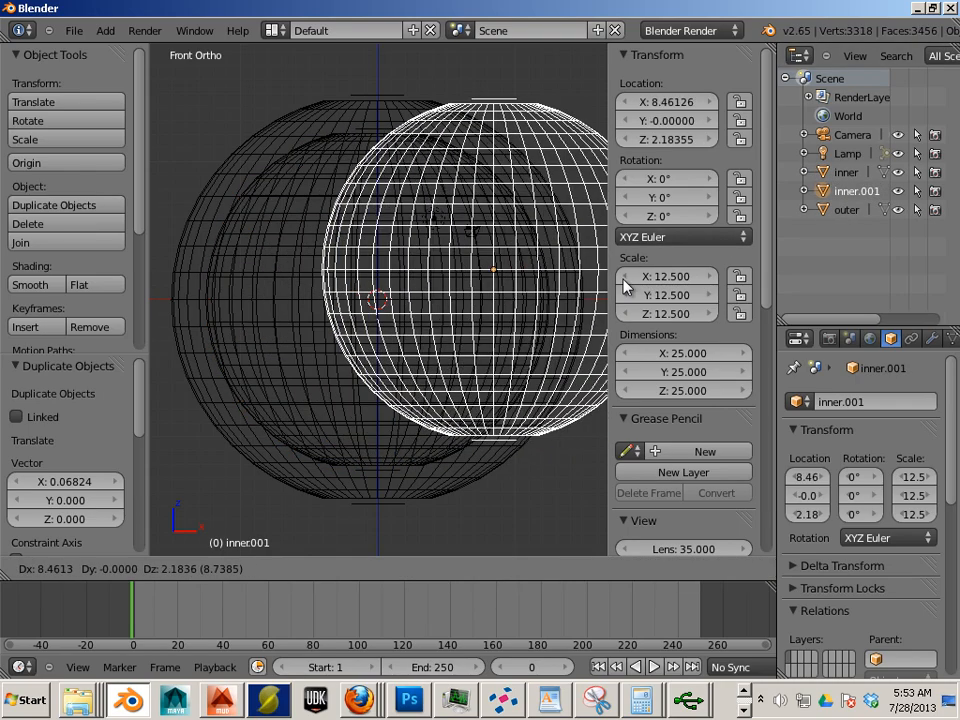
pyautogui.rightClick(622, 288)
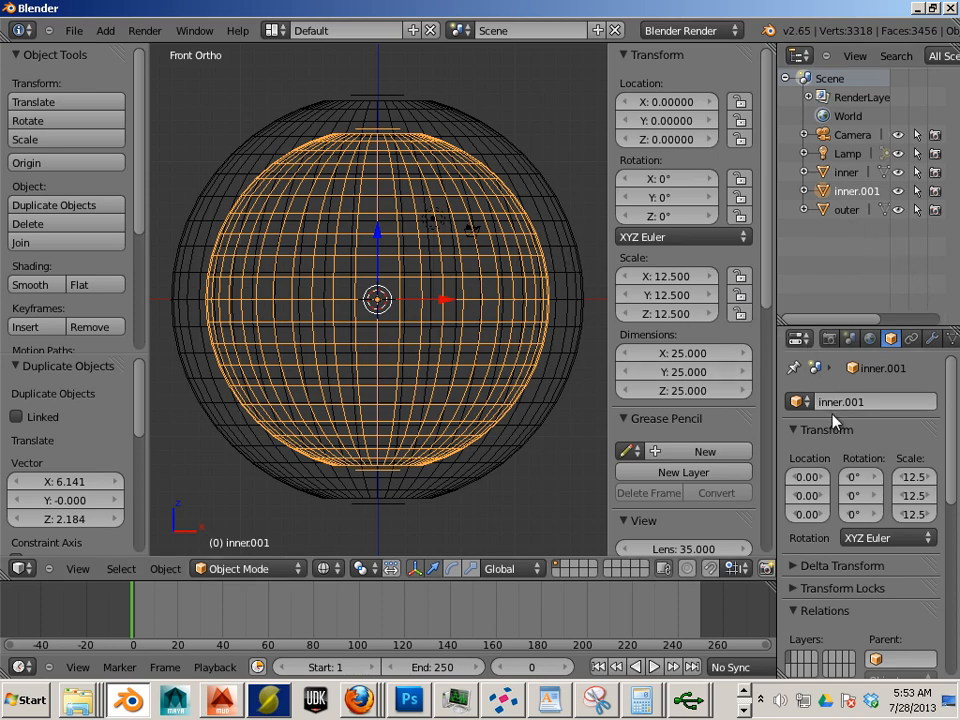
pyautogui.click(869, 400)
pyautogui.write('01_inner')
pyautogui.press('Return')
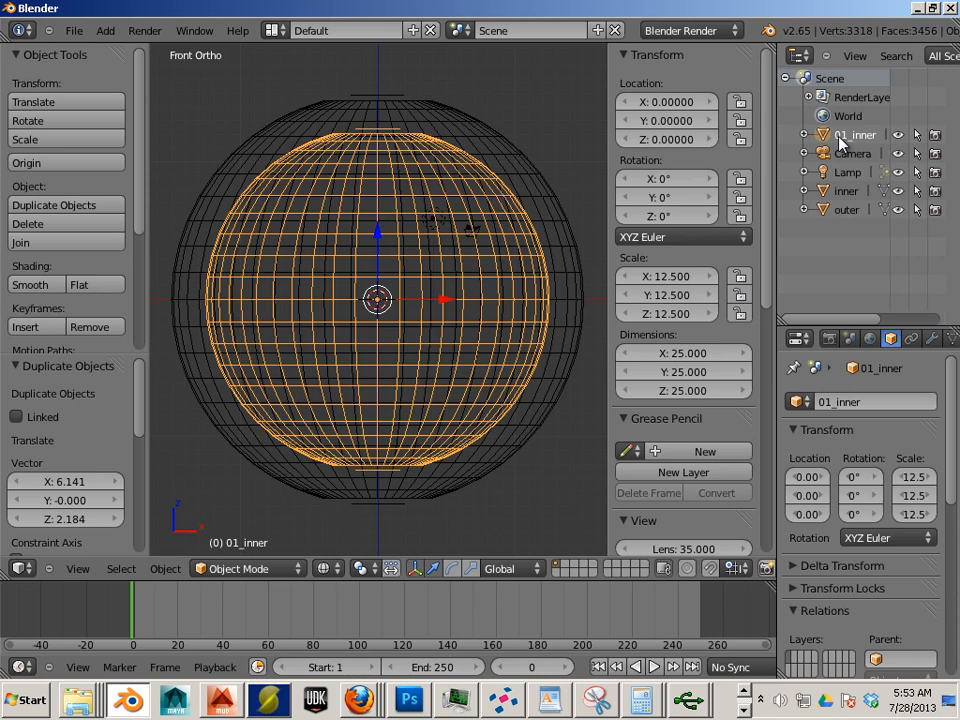
# Set the X, Y and Z dimensions of the 01_inner sphere to 25.5 each.
pyautogui.click(850, 192)
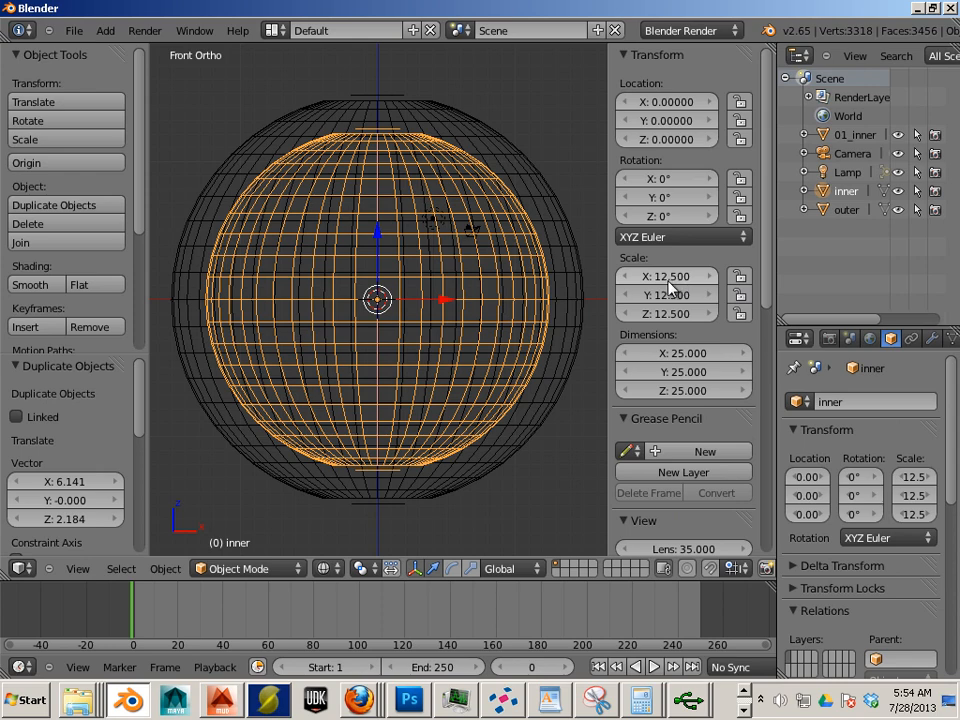
pyautogui.click(855, 137)
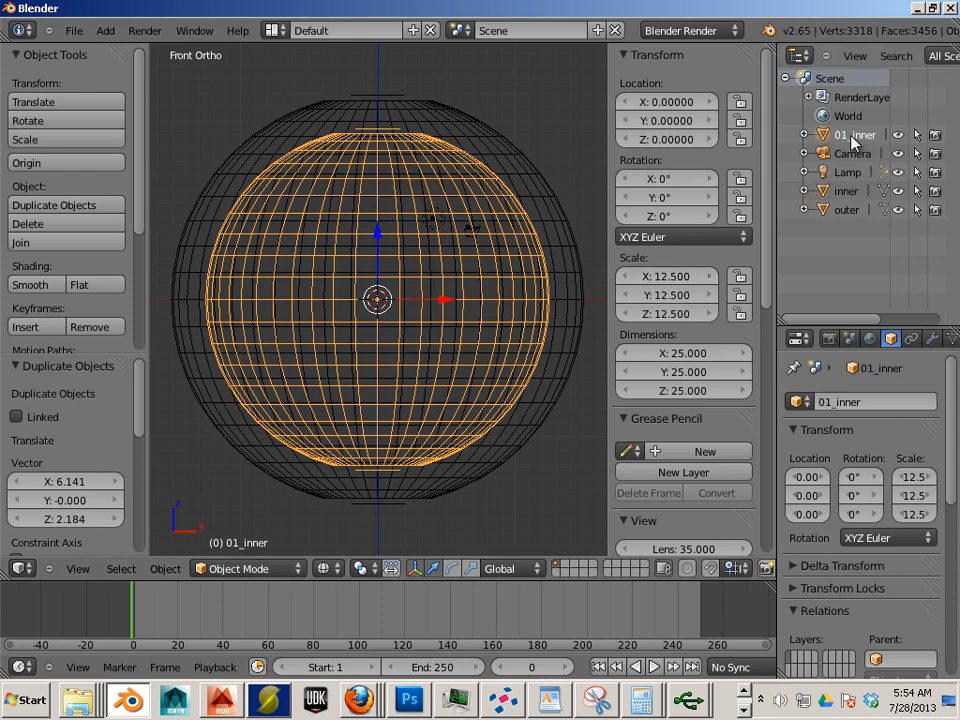
pyautogui.click(700, 366)
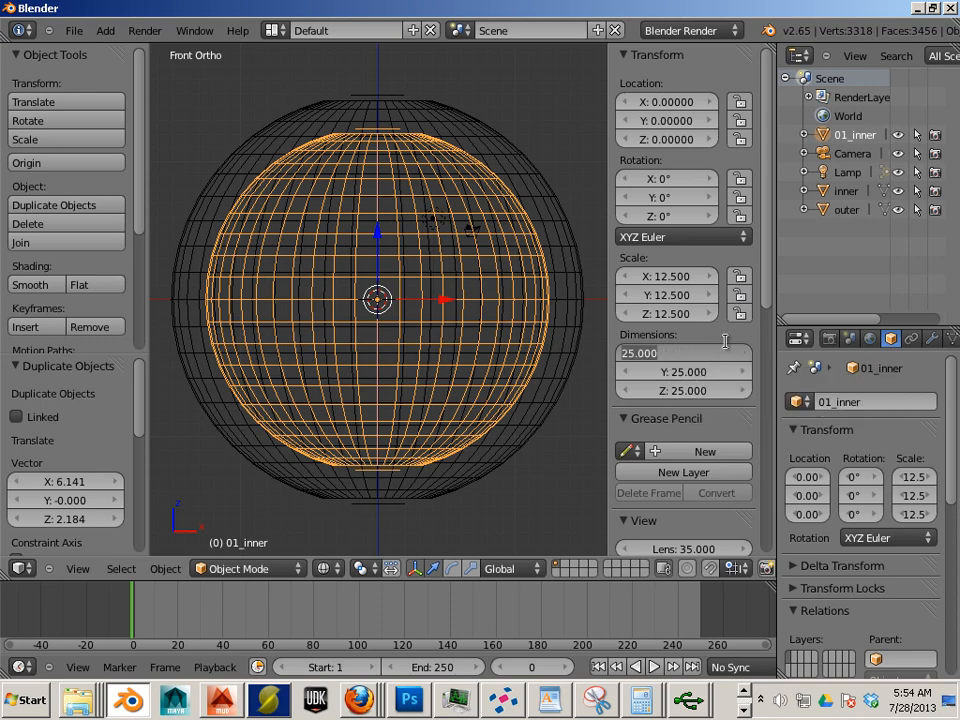
pyautogui.write('25.5')
pyautogui.press('Return')
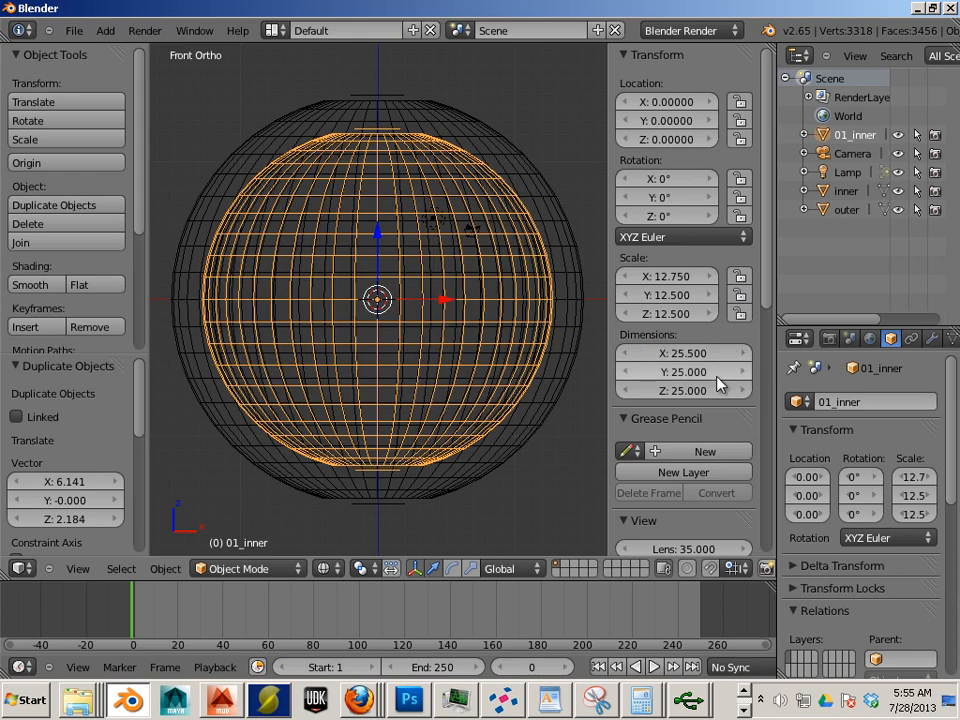
pyautogui.click(724, 369)
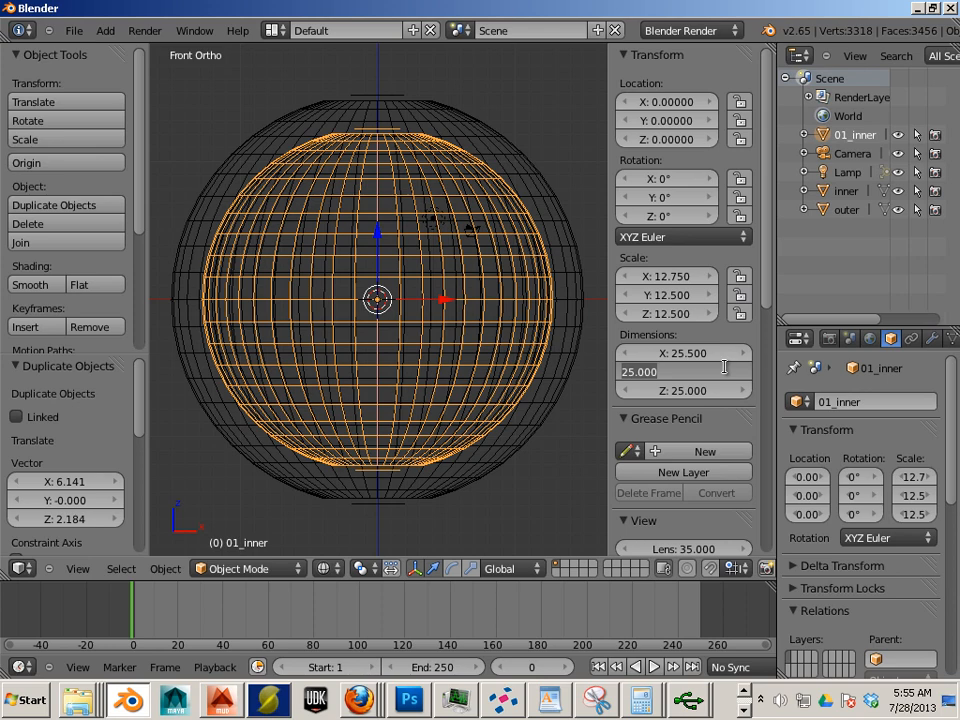
pyautogui.write('25.5')
pyautogui.press('Return')
pyautogui.click(685, 391)
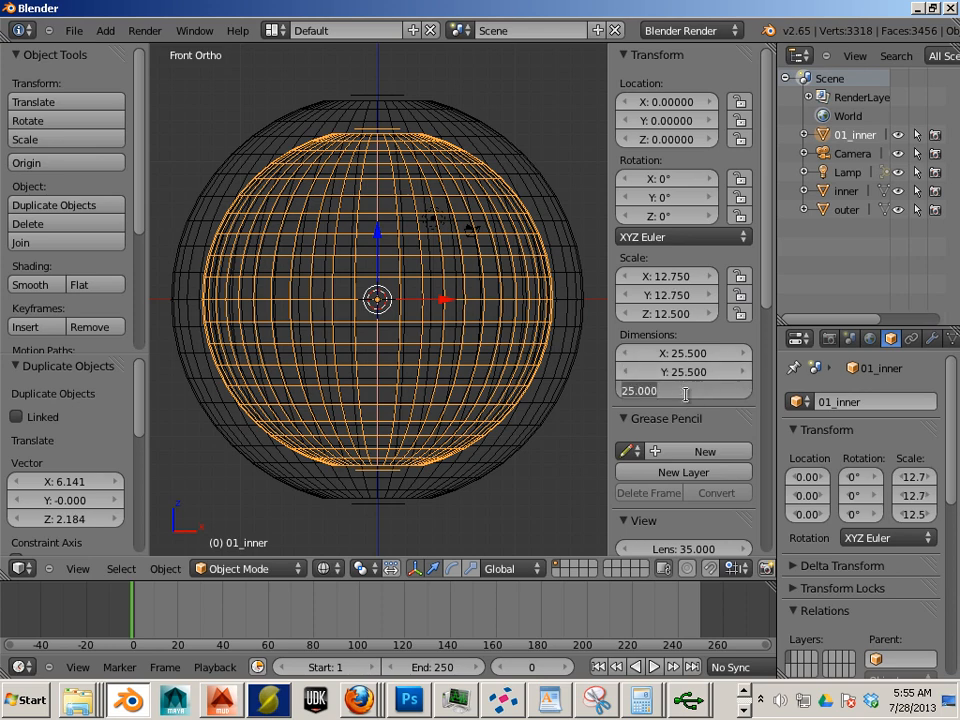
pyautogui.write('25')
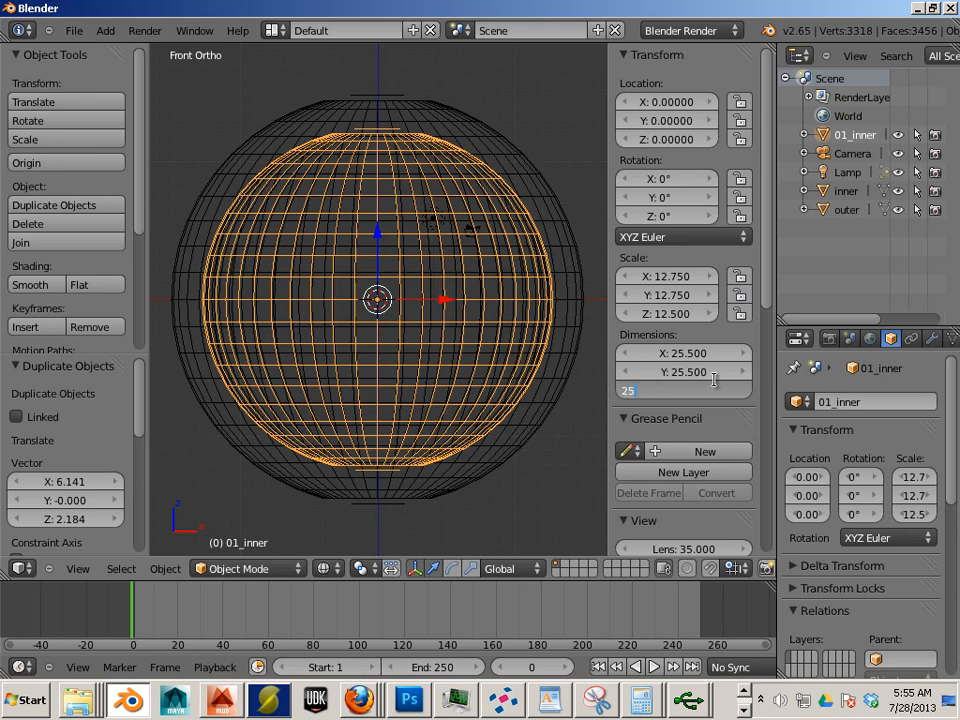
pyautogui.write('.5')
pyautogui.press('Return')
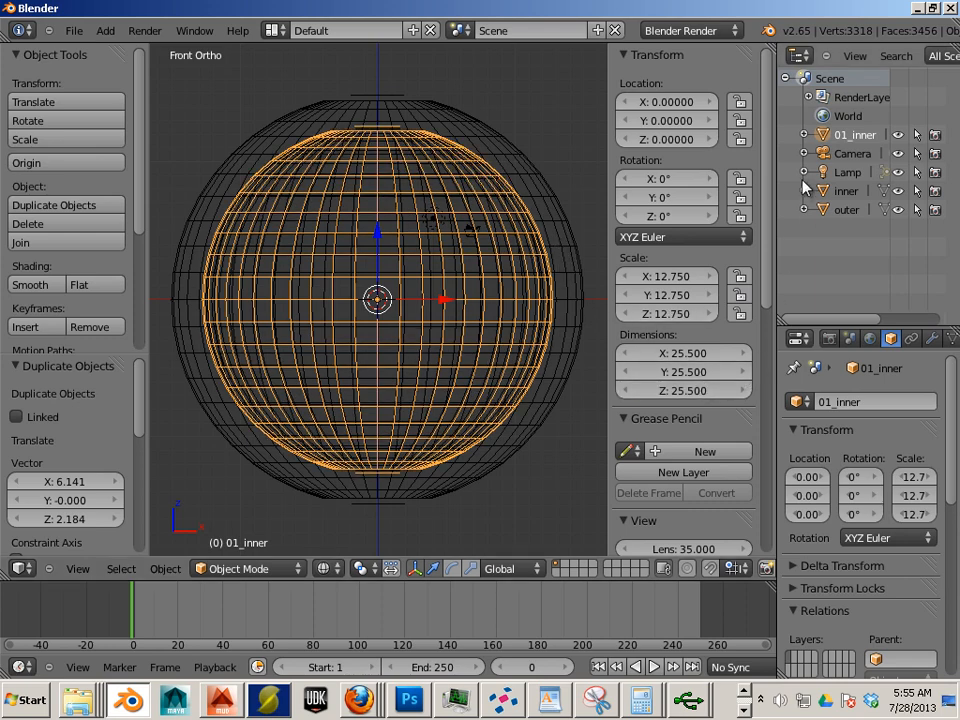
# Hollow out the outer sphere by adding and applying a Boolean modifier with the Difference operation and 01_inner as its object.
pyautogui.rightClick(542, 179)
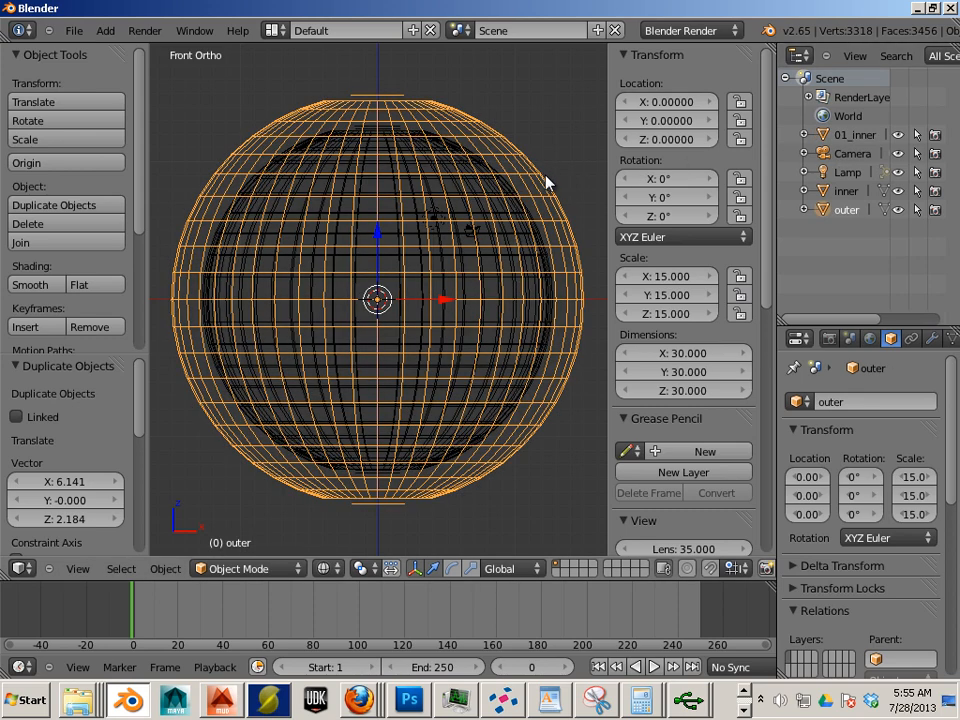
pyautogui.click(931, 338)
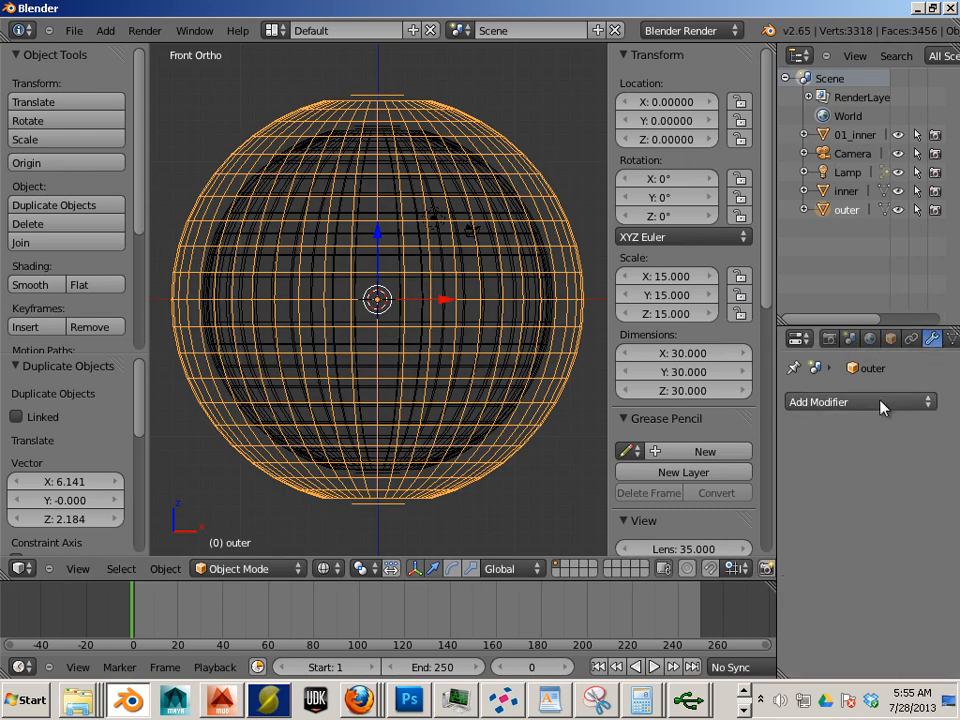
pyautogui.click(883, 404)
pyautogui.click(515, 139)
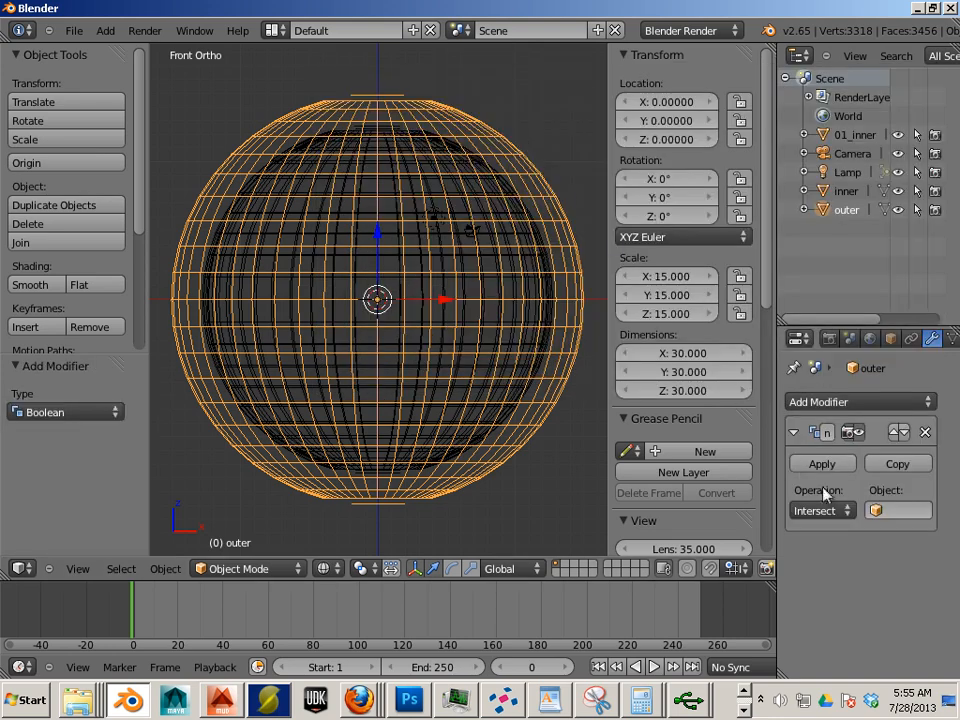
pyautogui.click(845, 510)
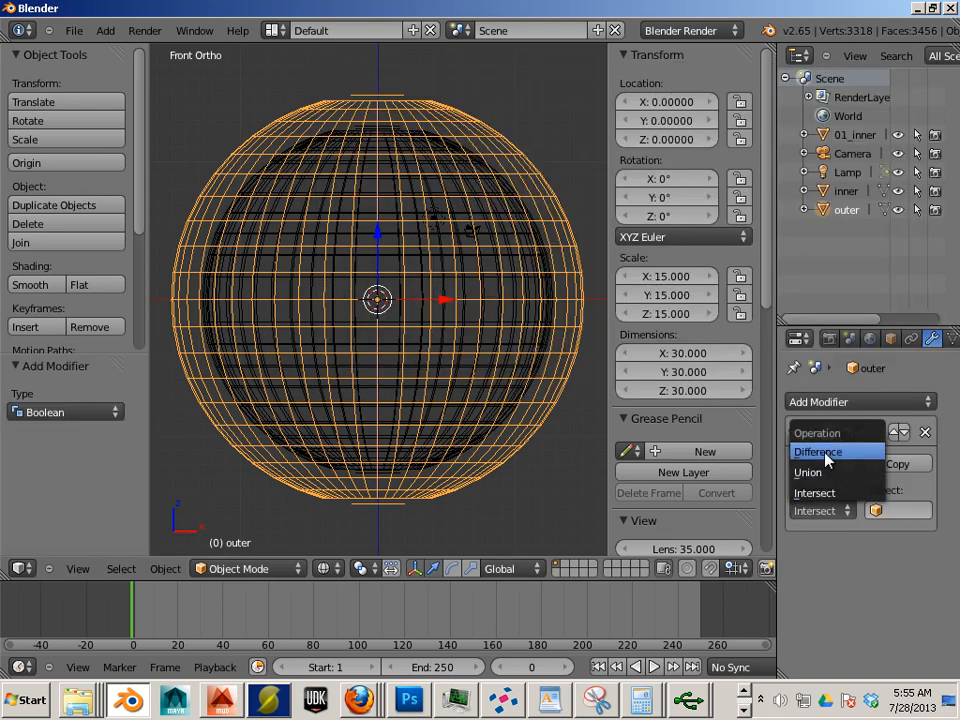
pyautogui.click(828, 459)
pyautogui.click(898, 510)
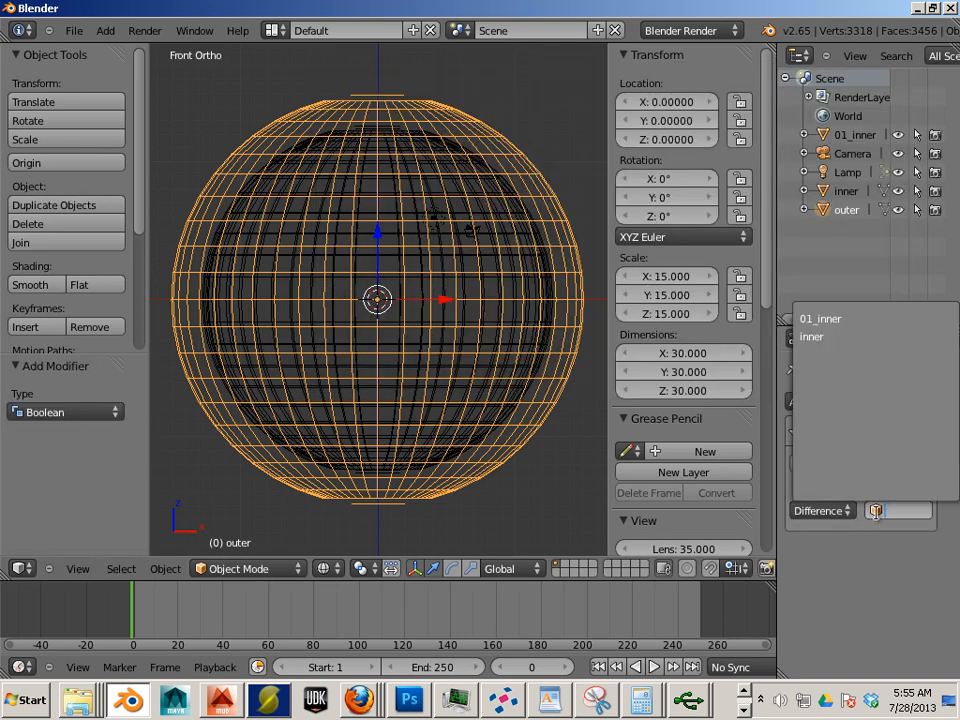
pyautogui.click(820, 319)
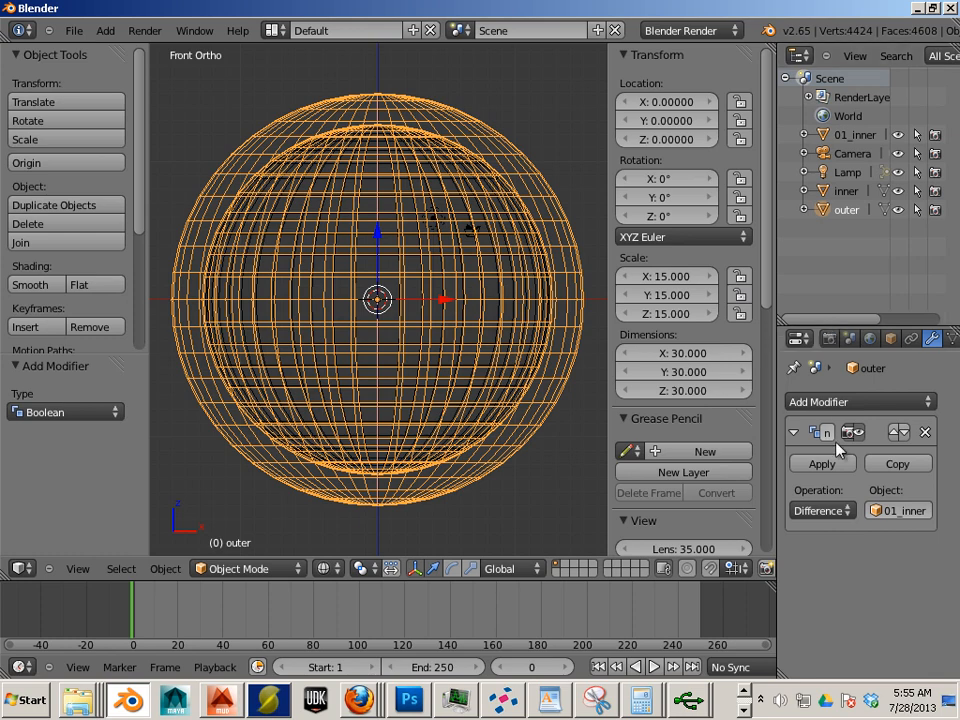
pyautogui.click(822, 464)
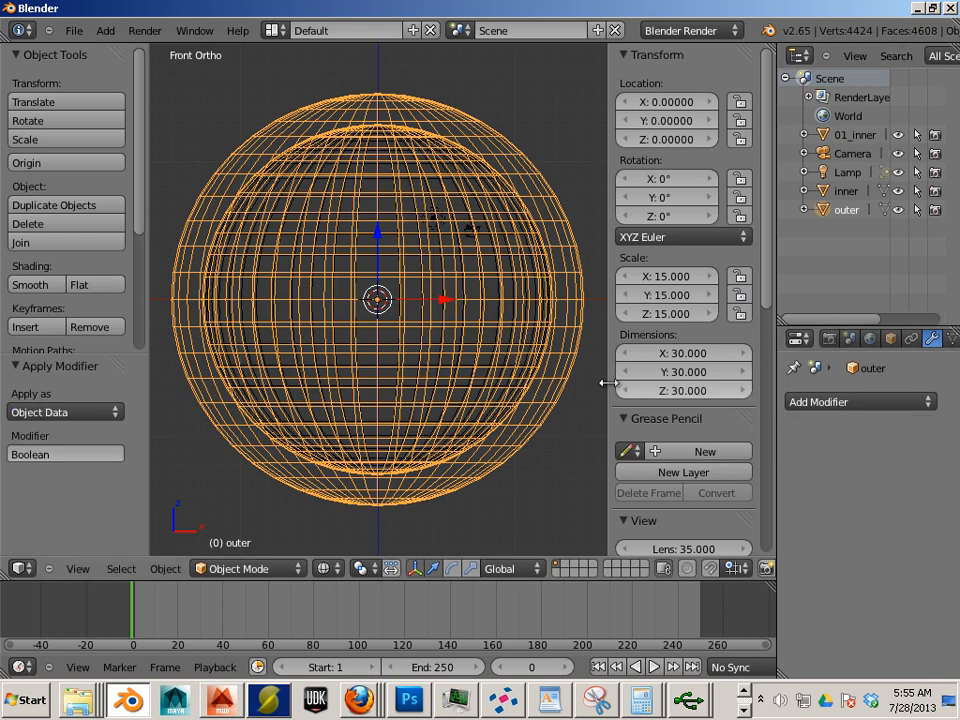
# Hide the 01_inner sphere, then select the inner sphere and inspect its clearance to the outer shell.
pyautogui.rightClick(476, 190)
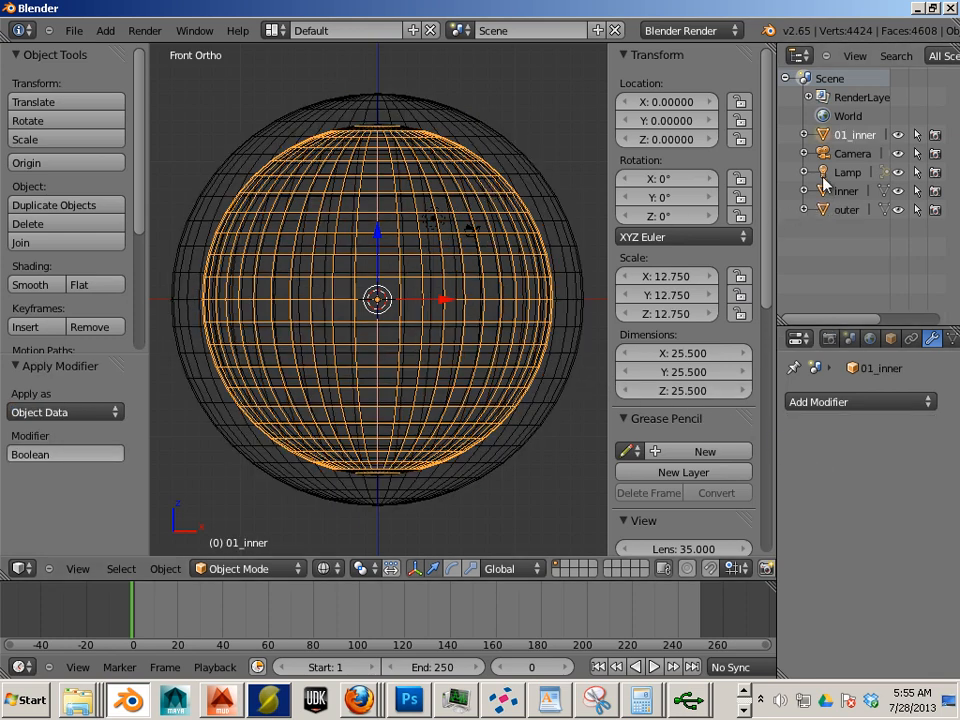
pyautogui.click(898, 134)
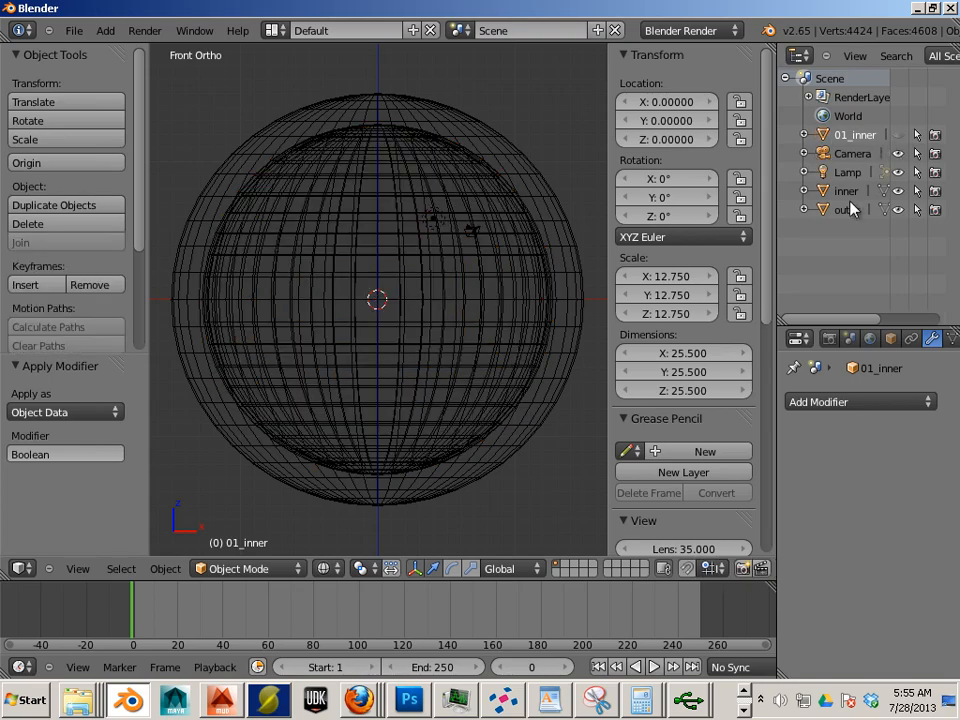
pyautogui.click(846, 190)
pyautogui.scroll(5, 493, 279)
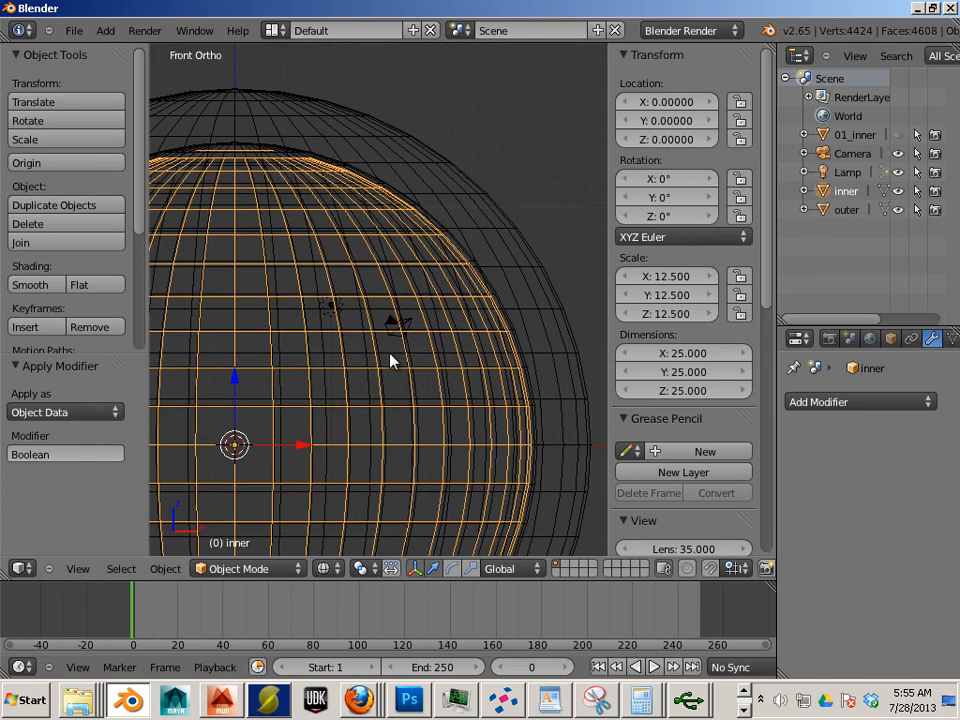
pyautogui.scroll(6, 392, 360)
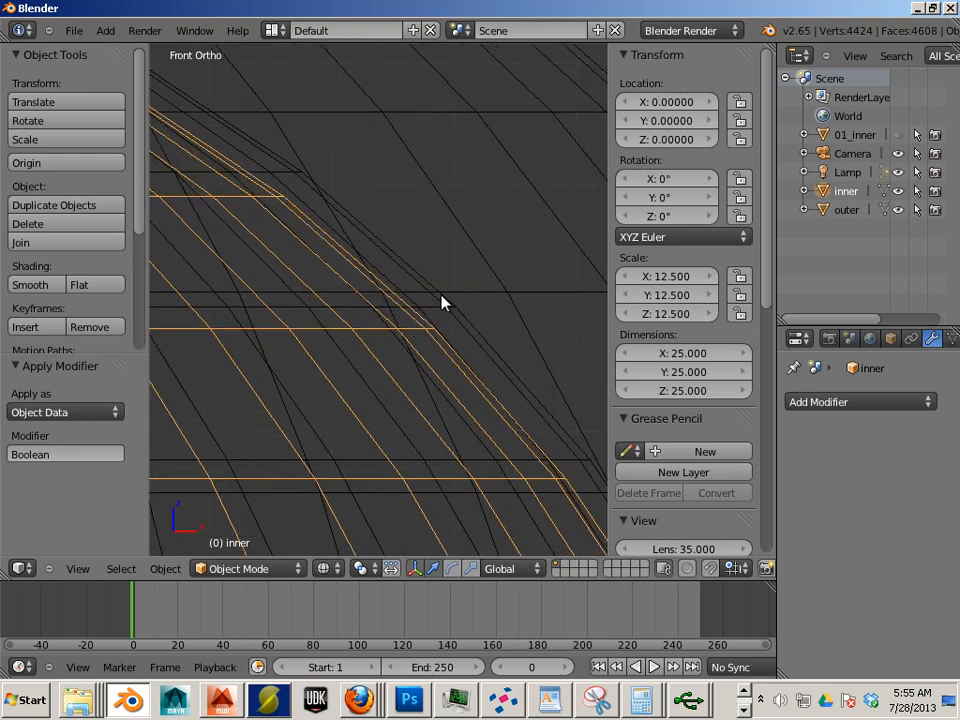
# Add a cylinder mesh at the common centre of the inner and outer spheres.
pyautogui.scroll(-1, 441, 298)
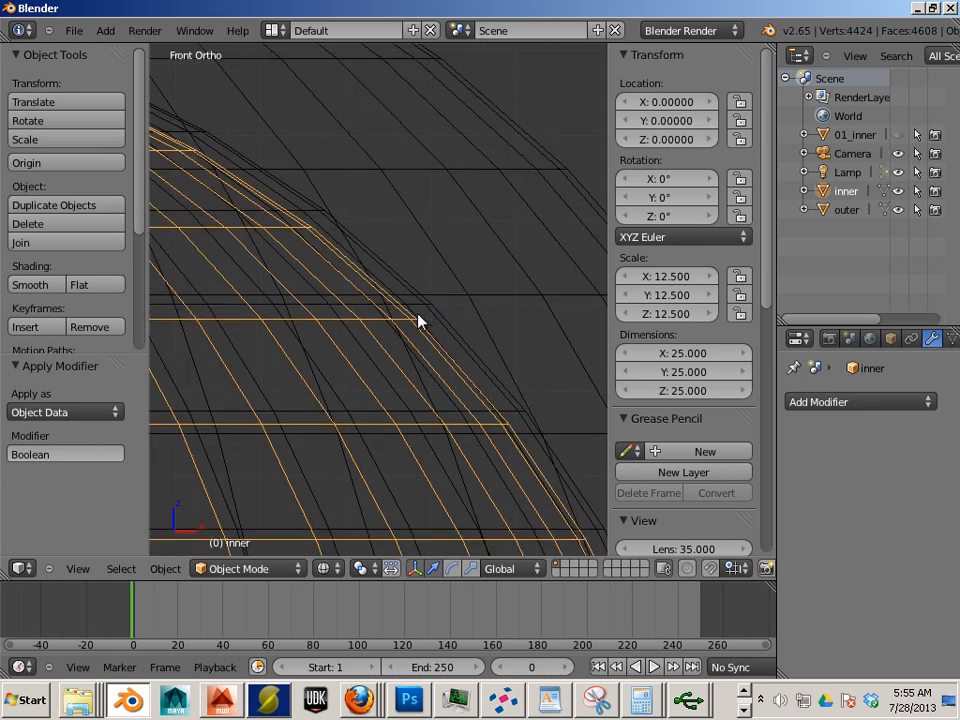
pyautogui.scroll(-1, 432, 313)
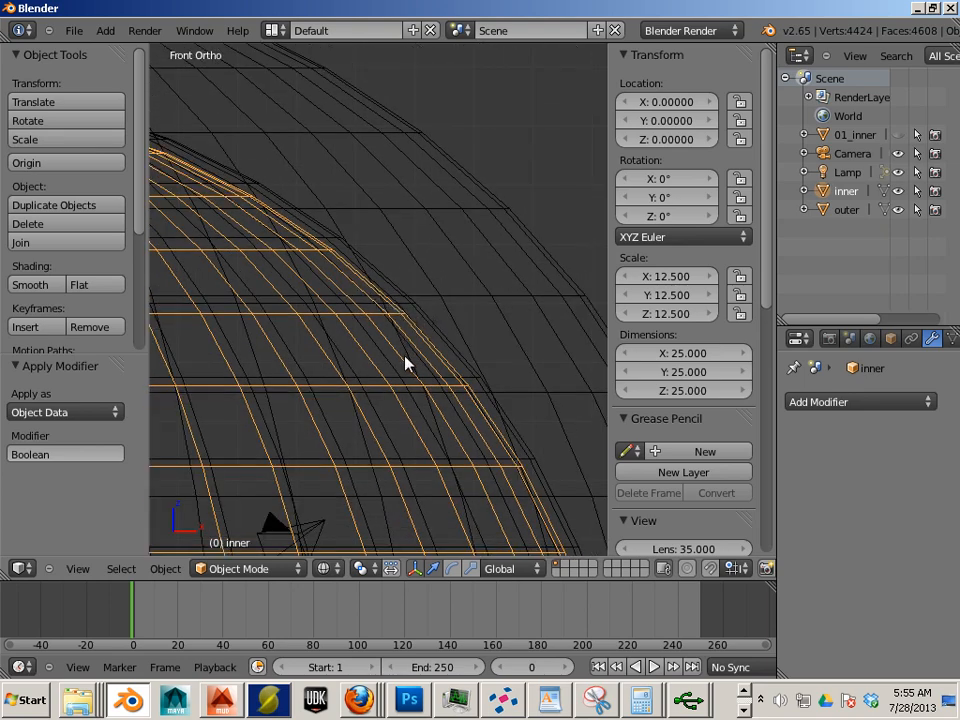
pyautogui.scroll(-3, 376, 395)
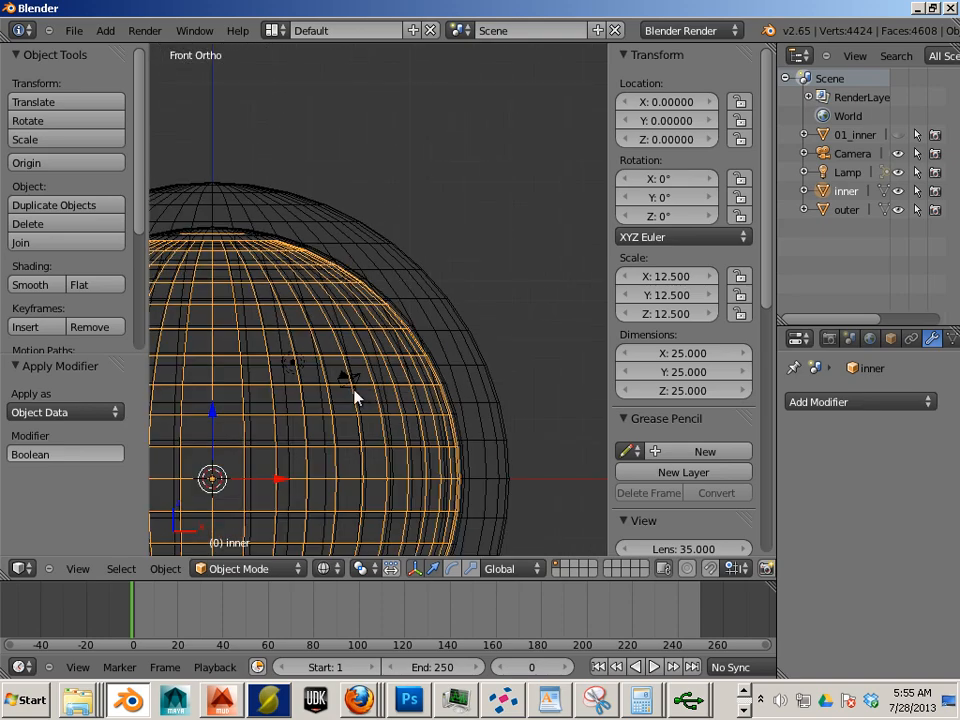
pyautogui.keyDown('shift'); pyautogui.moveTo(366, 392); pyautogui.dragTo(473, 336, button='middle'); pyautogui.keyUp('shift')
pyautogui.scroll(-3, 467, 332)
pyautogui.keyDown('shift'); pyautogui.moveTo(418, 355); pyautogui.dragTo(446, 341, button='middle'); pyautogui.keyUp('shift')
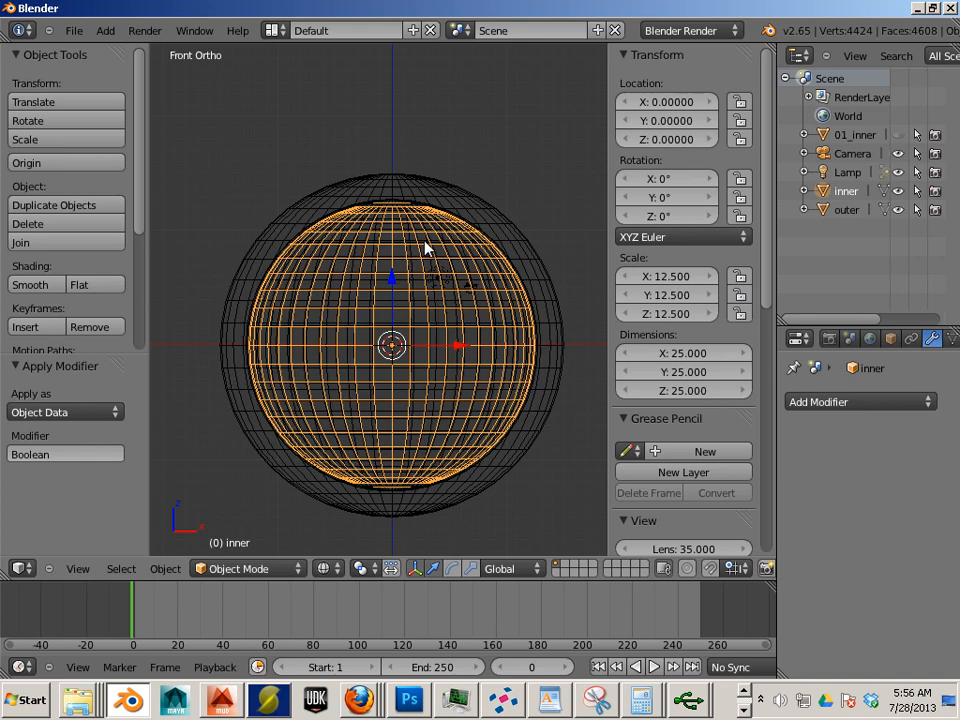
pyautogui.keyDown('shift'); pyautogui.moveTo(328, 315); pyautogui.dragTo(370, 347, button='middle'); pyautogui.keyUp('shift')
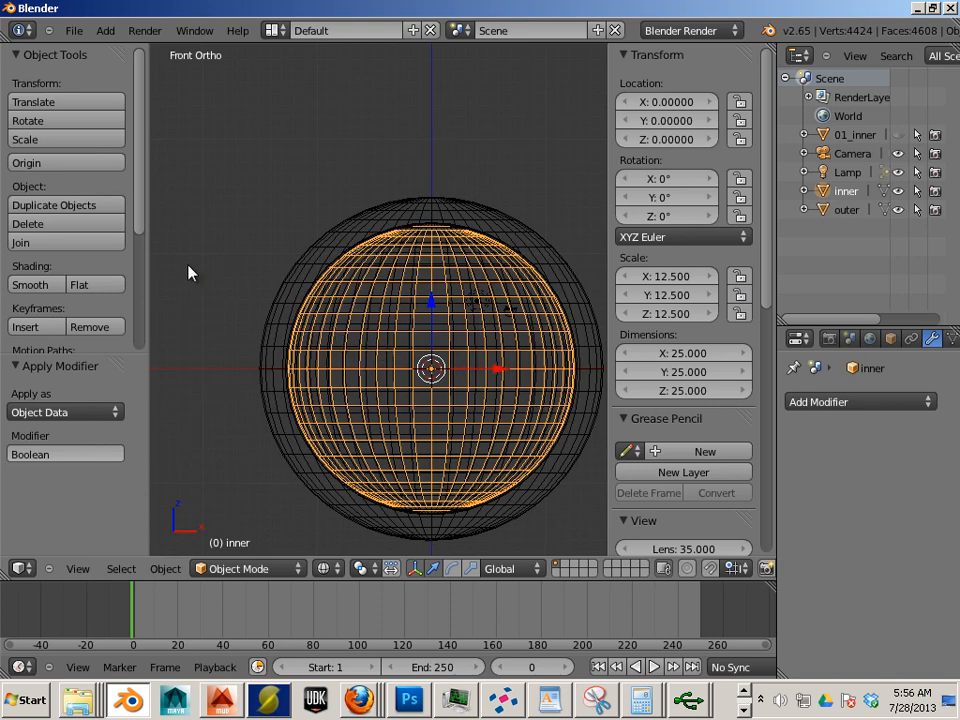
pyautogui.click(105, 30)
pyautogui.moveTo(118, 47)
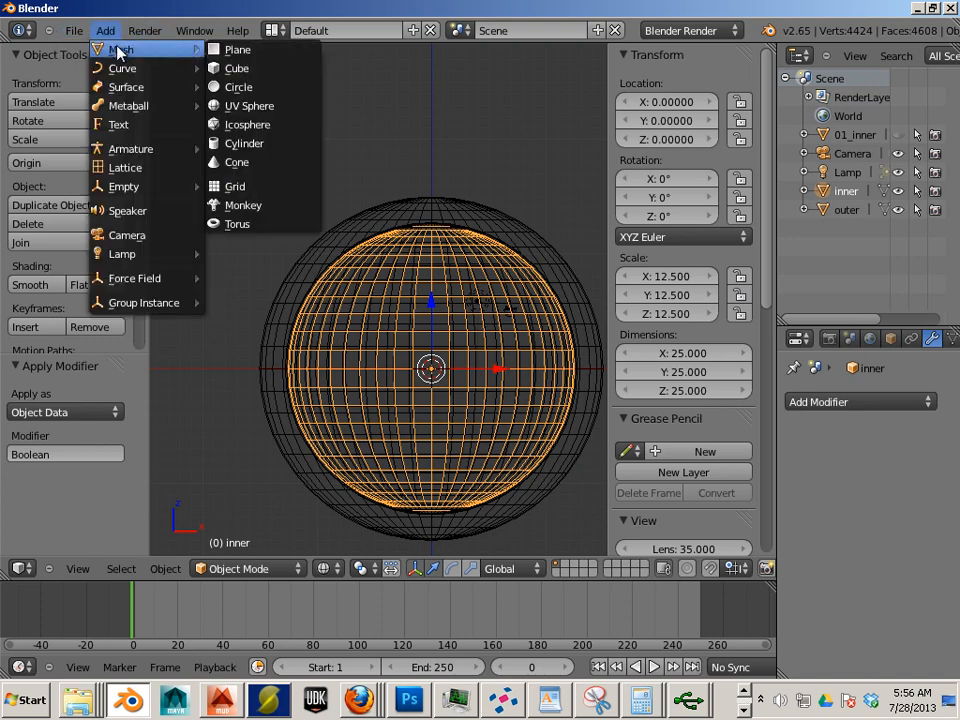
pyautogui.click(266, 143)
pyautogui.scroll(3, 350, 291)
pyautogui.scroll(-3, 393, 315)
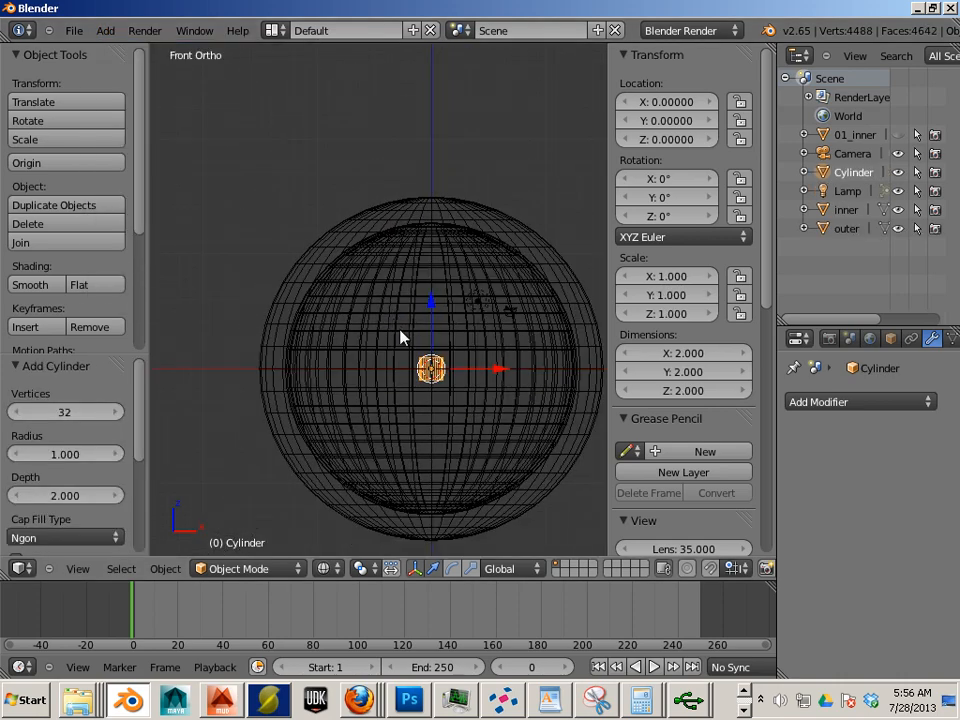
# Rotate the new cylinder so it lies sideways, with its Y rotation set to 90°.
pyautogui.press('r')
pyautogui.press('e')
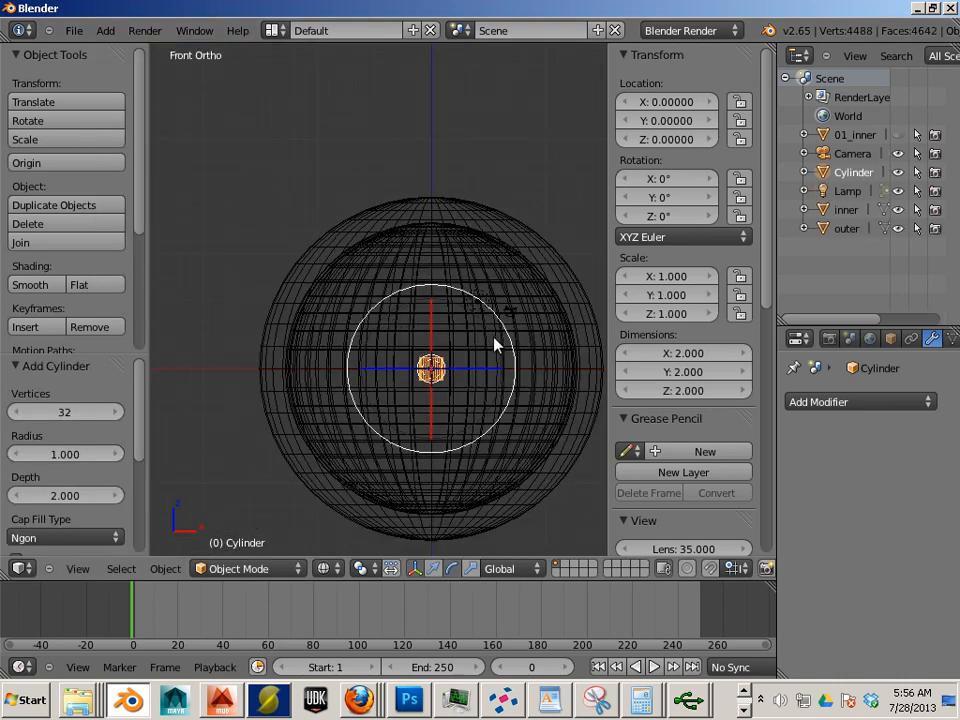
pyautogui.moveTo(508, 355); pyautogui.dragTo(414, 320)
pyautogui.click(653, 199)
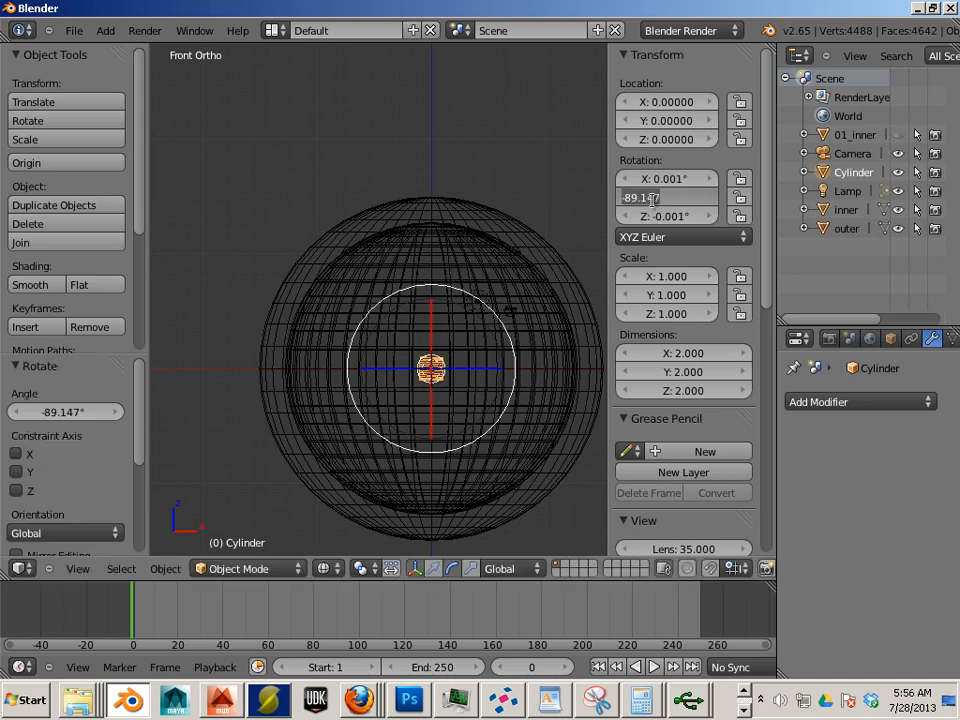
pyautogui.write('90')
pyautogui.press('Return')
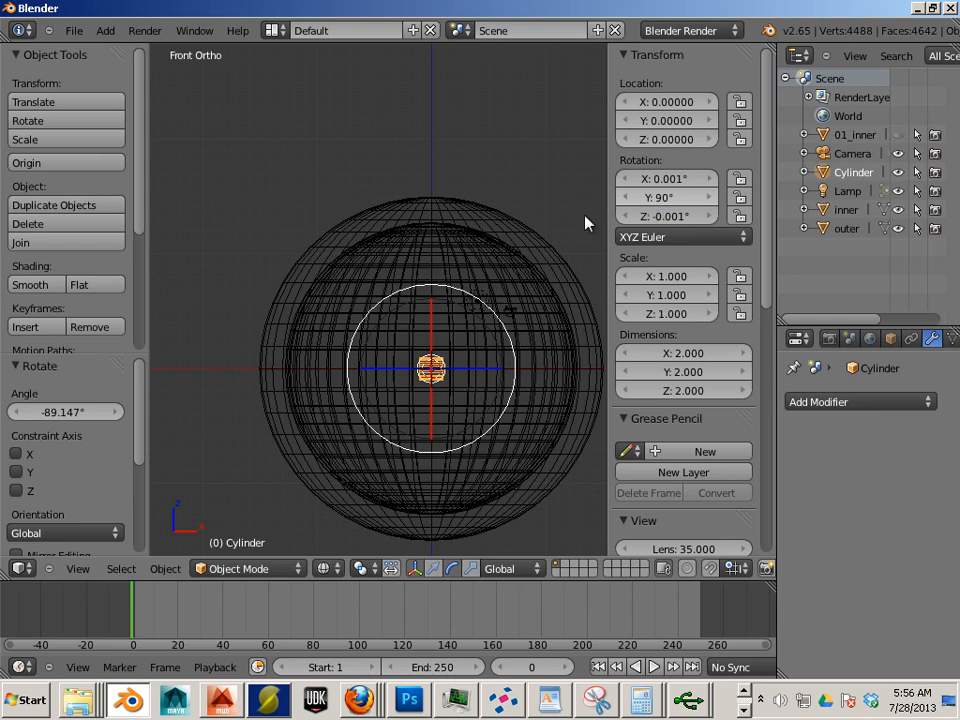
# Set the cylinder's X, Y and Z dimensions to 10 each.
pyautogui.press('a')
pyautogui.scroll(3, 480, 320)
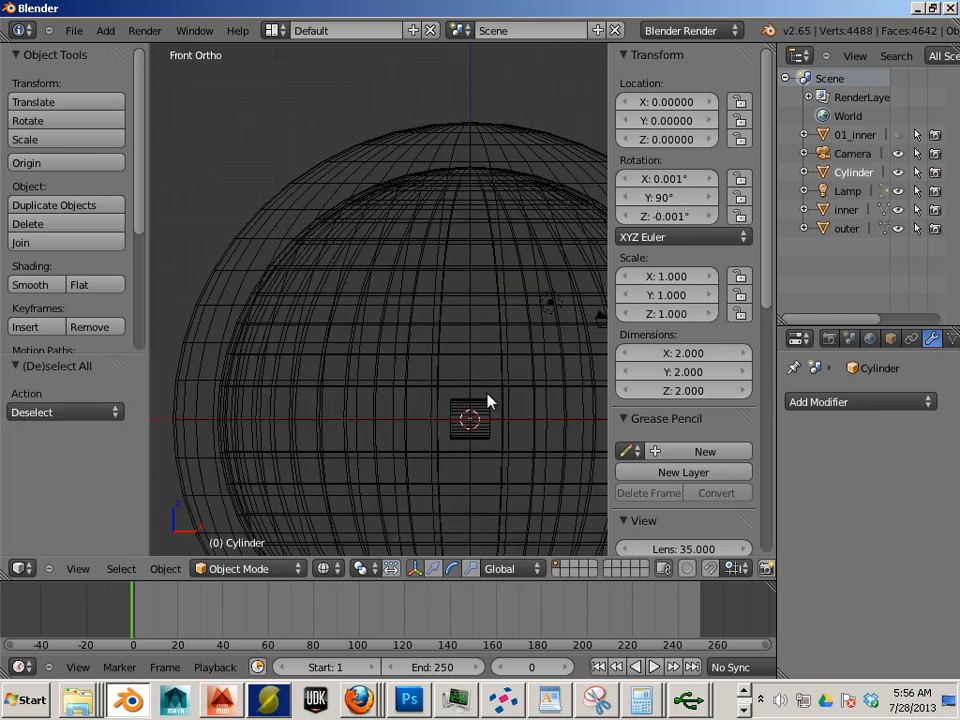
pyautogui.rightClick(491, 402)
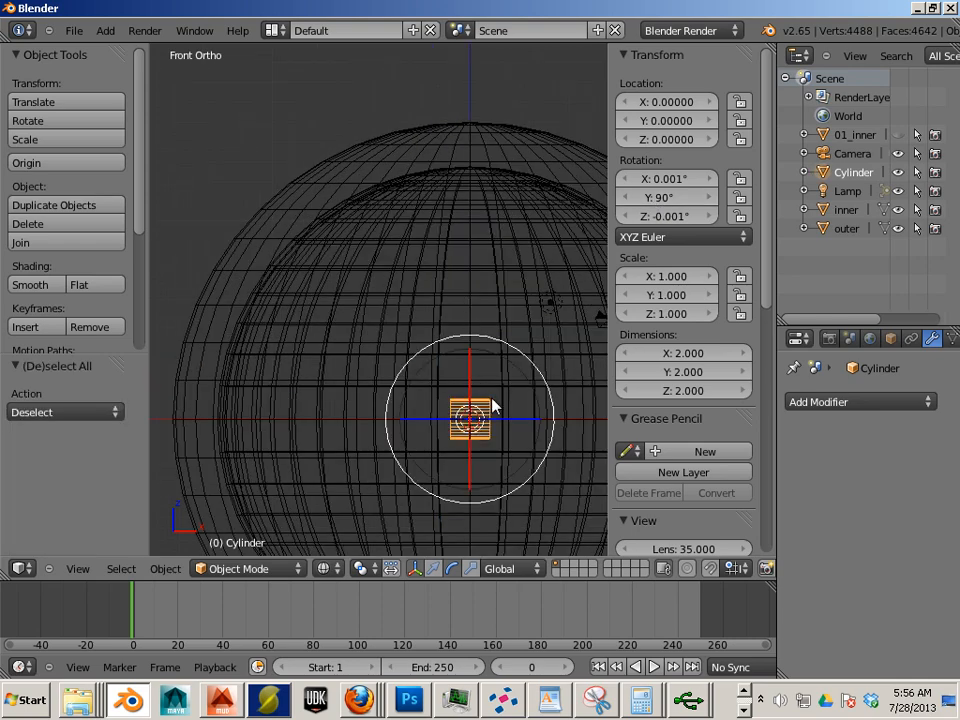
pyautogui.click(677, 355)
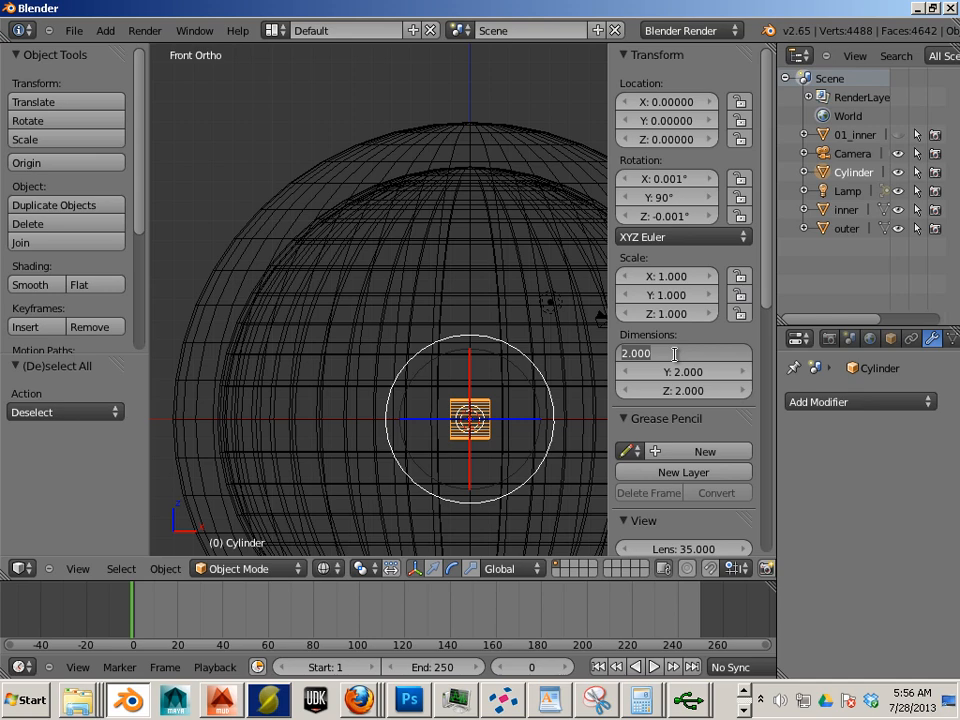
pyautogui.write('10')
pyautogui.press('Tab')
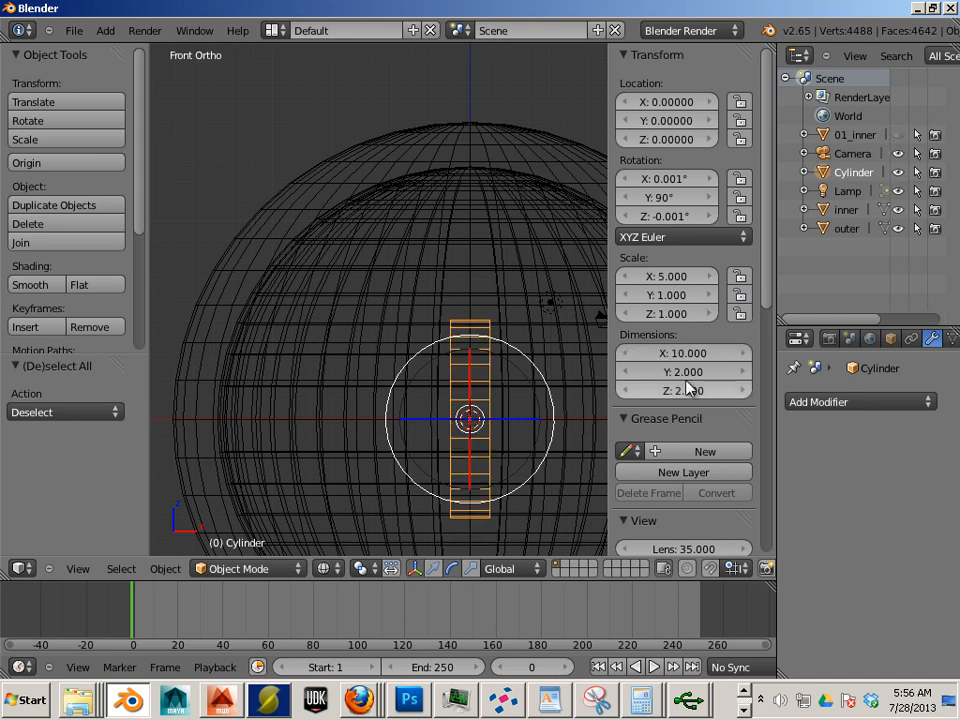
pyautogui.write('10')
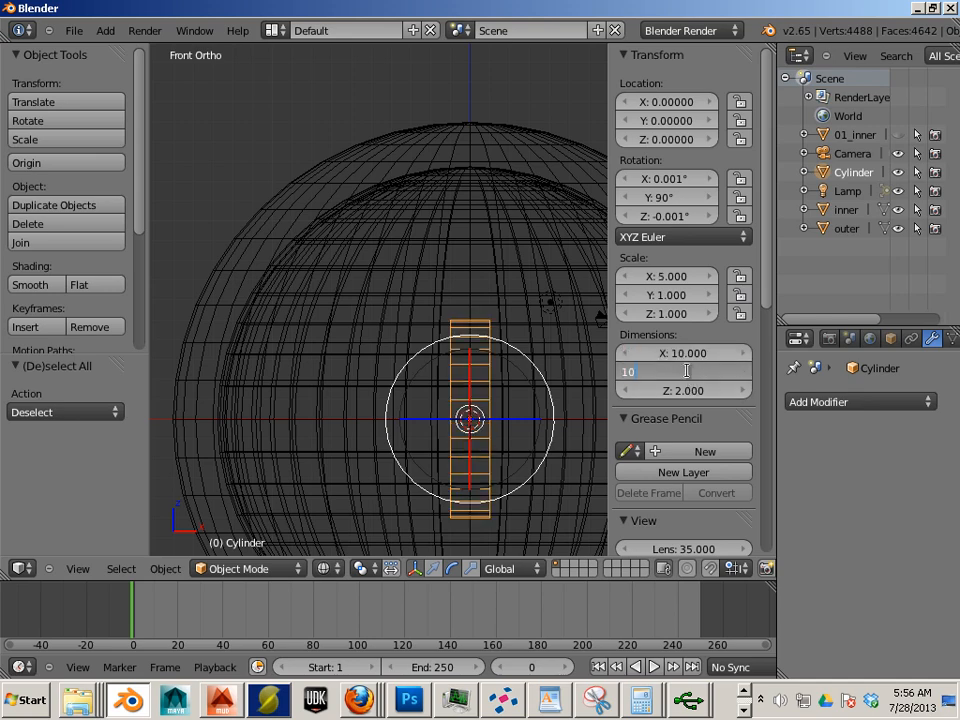
pyautogui.press('Return')
pyautogui.click(703, 391)
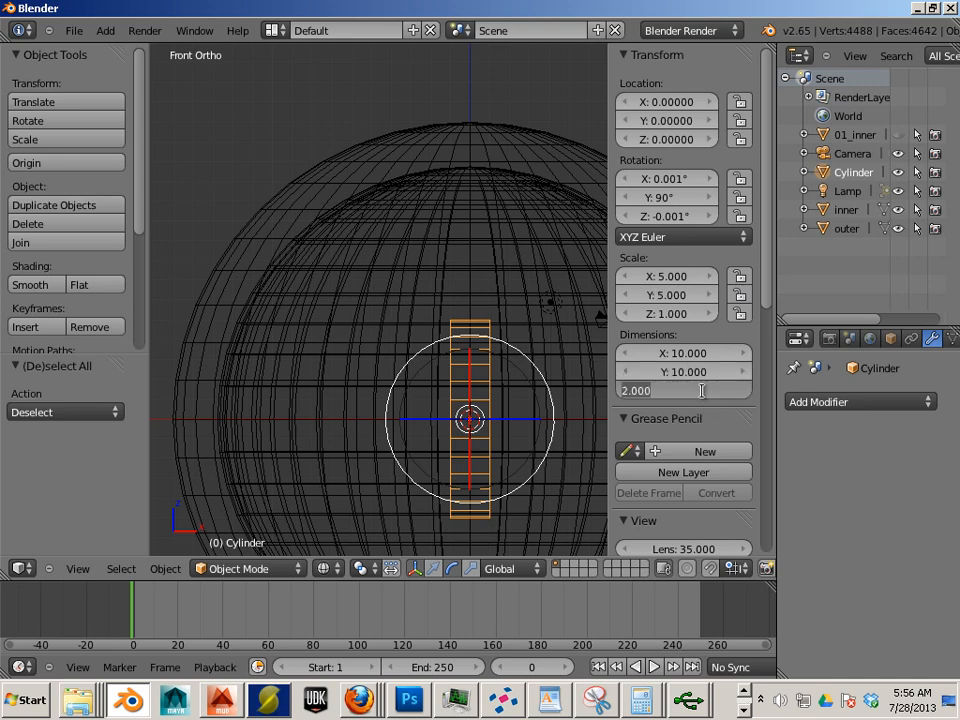
pyautogui.write('10')
pyautogui.press('Return')
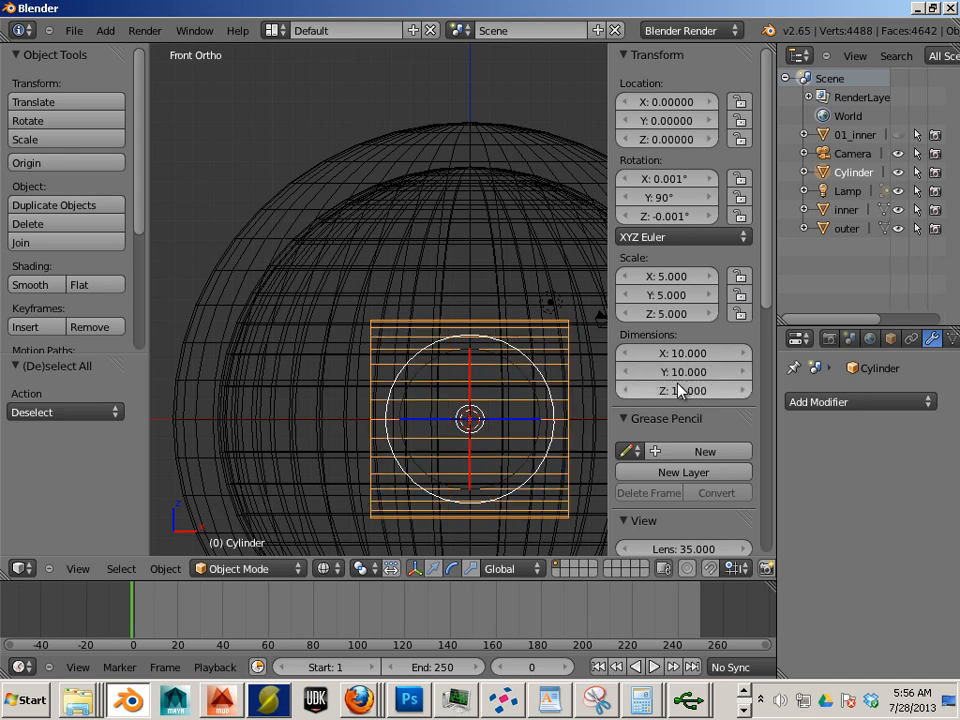
# Set the cylinder's X, Y and Z dimensions to 10.5 each.
pyautogui.scroll(-1, 685, 390)
pyautogui.scroll(-2, 553, 364)
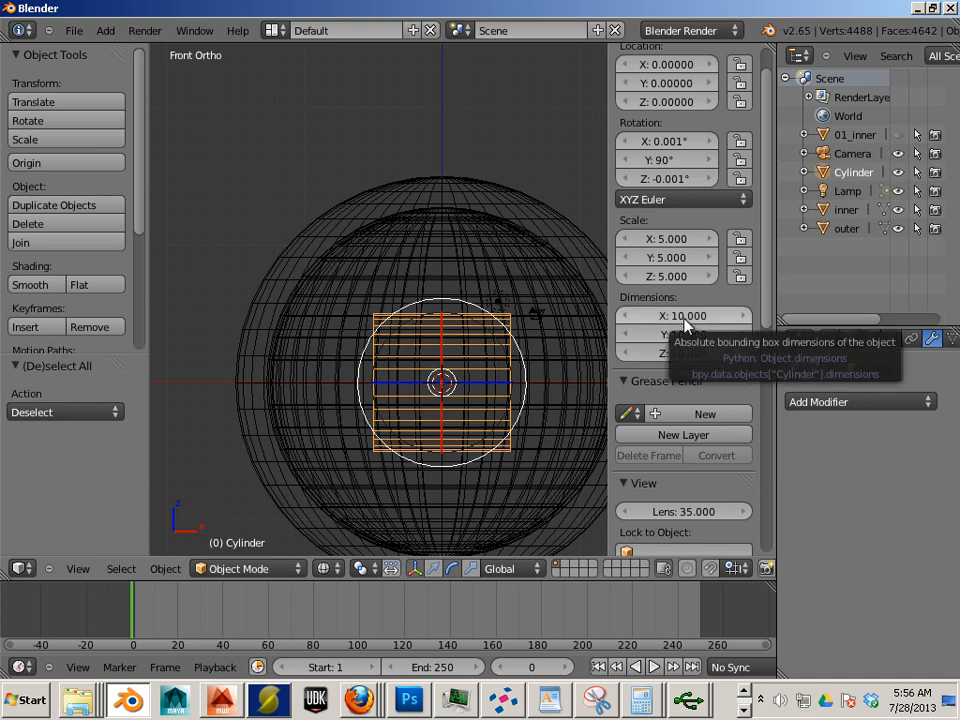
pyautogui.scroll(-1, 685, 318)
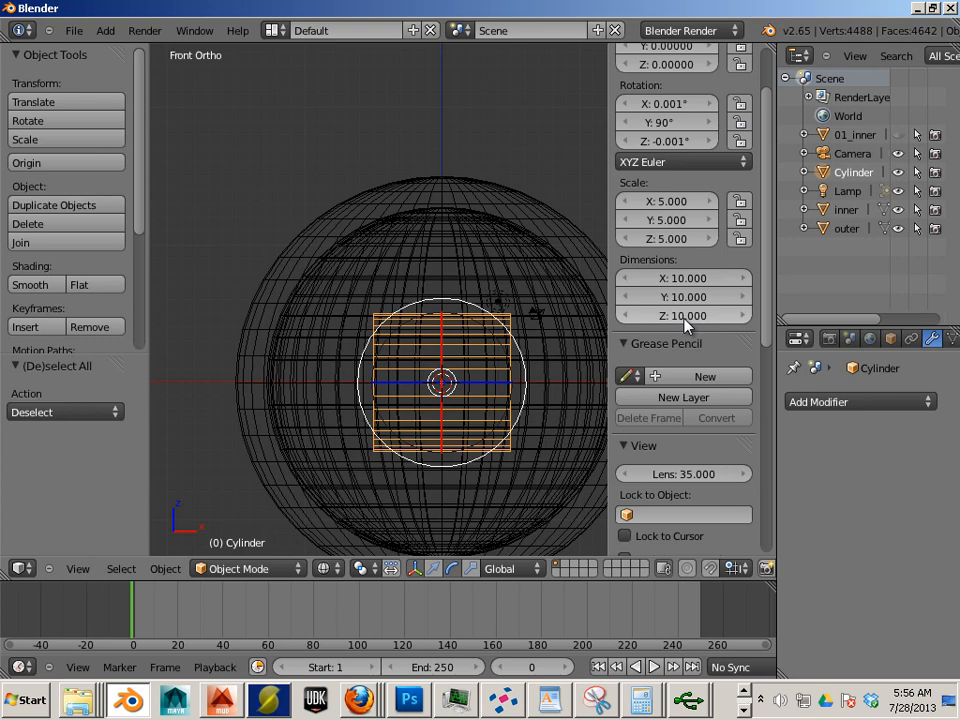
pyautogui.click(692, 281)
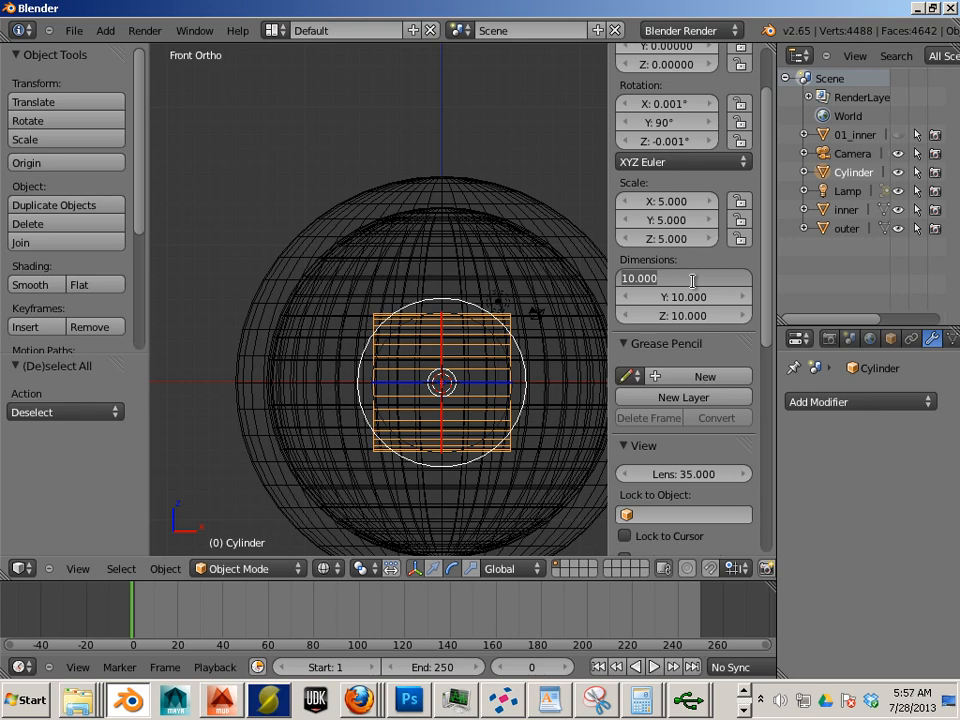
pyautogui.write('10.5')
pyautogui.press('Tab')
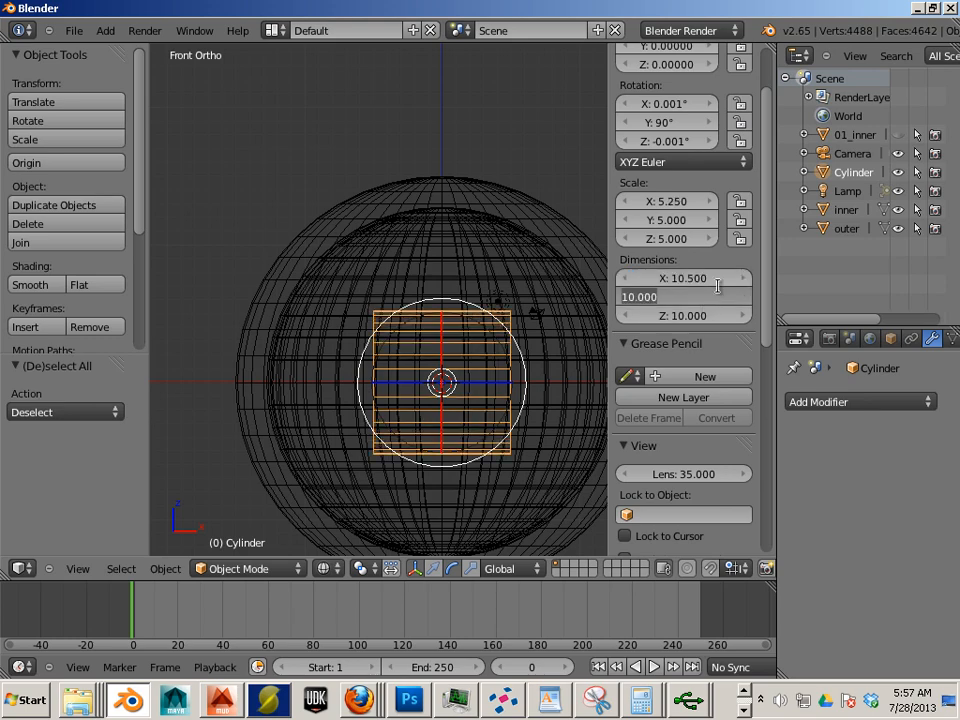
pyautogui.write('10')
pyautogui.press('Return')
pyautogui.click(700, 314)
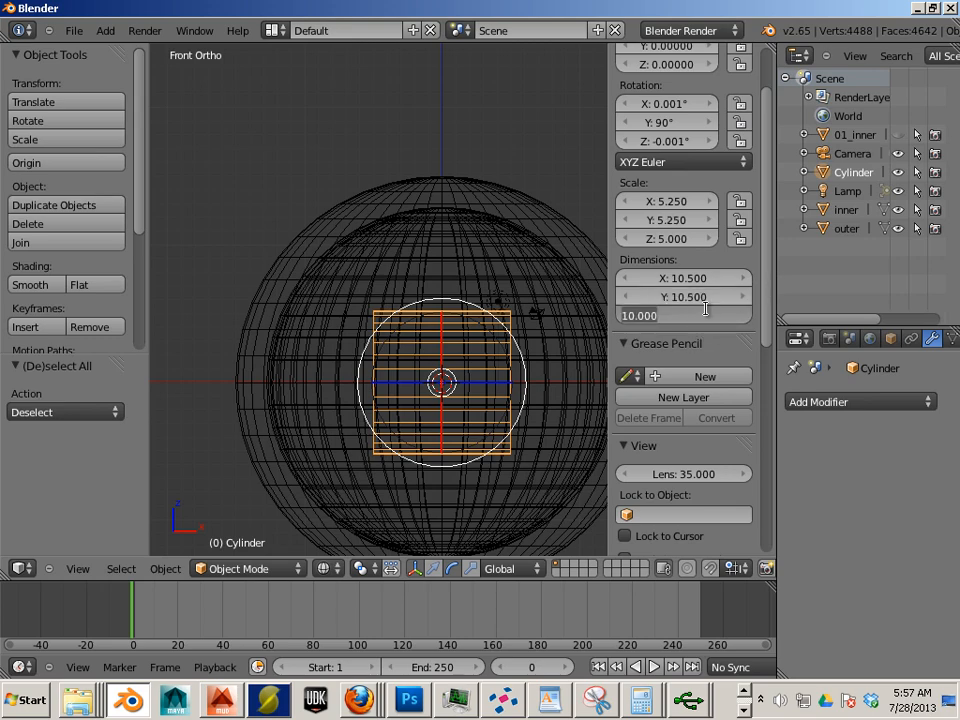
pyautogui.write('10.5')
pyautogui.press('Return')
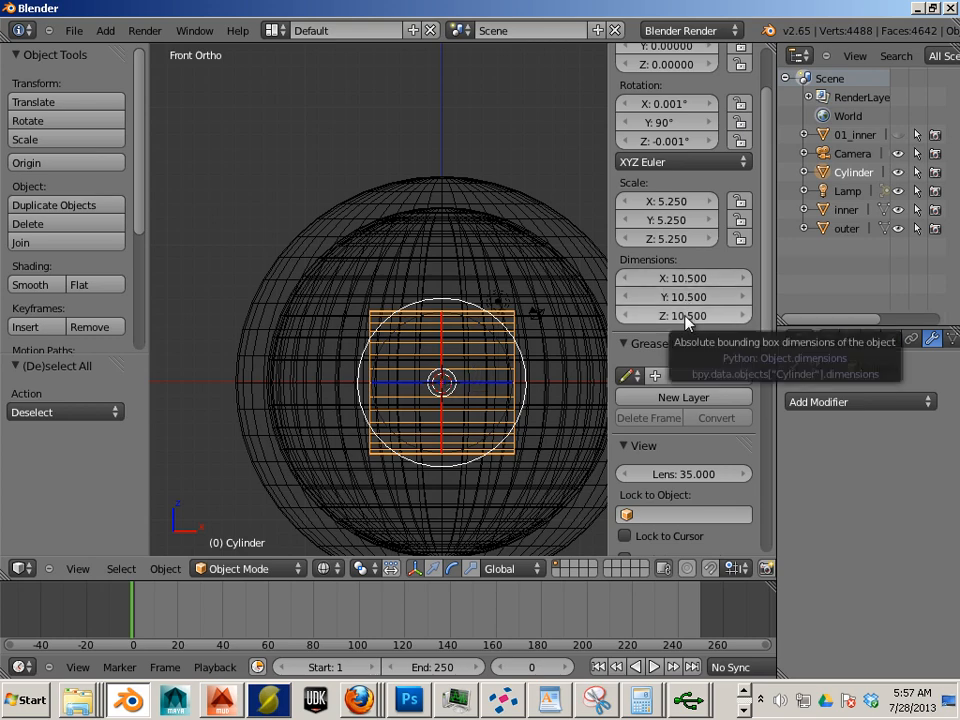
# Move the cylinder about 5.3 units along negative X and pull its outer end vertices about 15.8 units further out.
pyautogui.press('w')
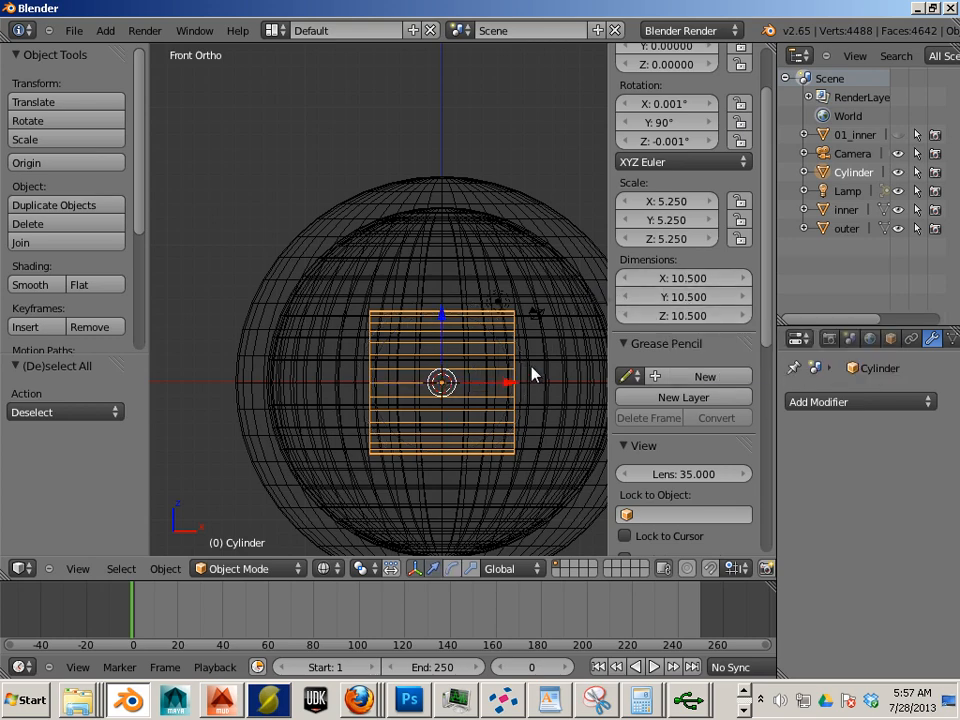
pyautogui.moveTo(508, 383); pyautogui.dragTo(441, 384)
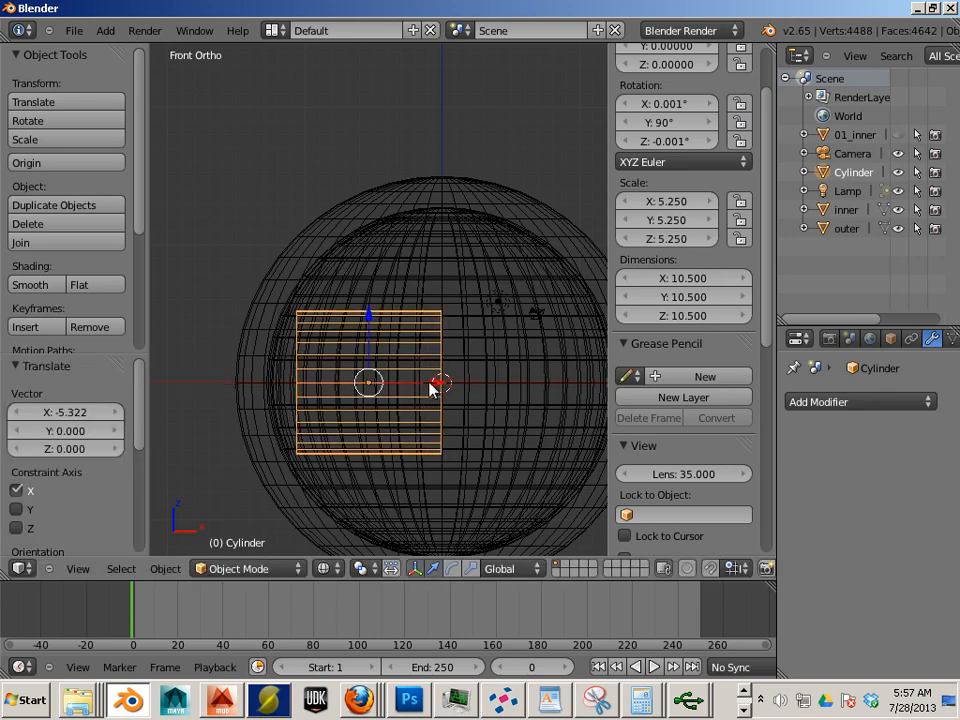
pyautogui.press('Tab')
pyautogui.moveTo(257, 262); pyautogui.dragTo(316, 498)
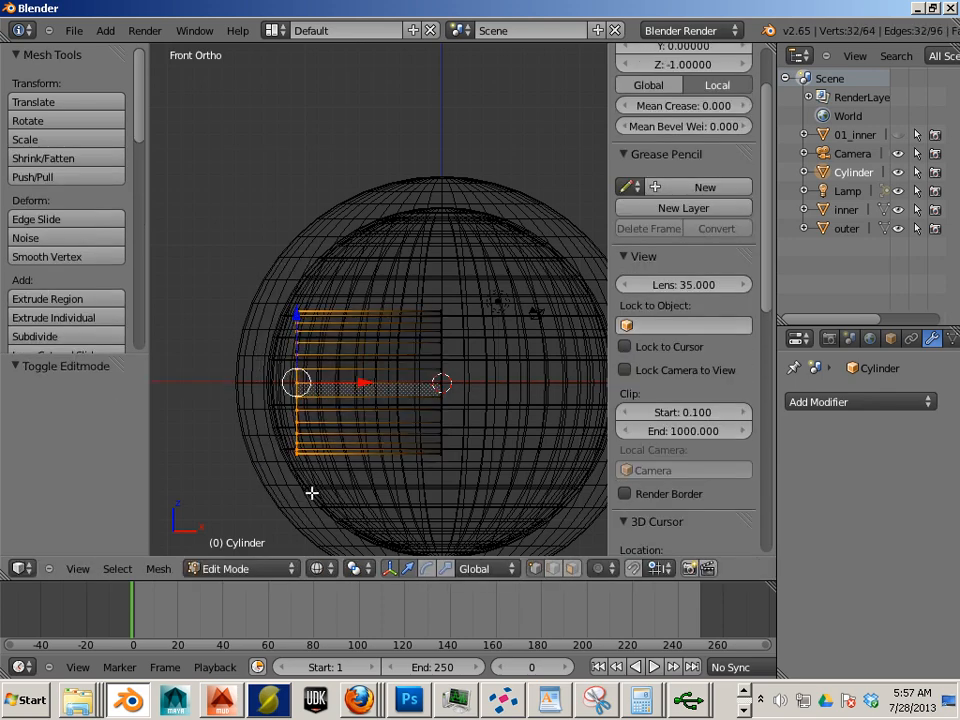
pyautogui.press('Tab')
pyautogui.press('Tab')
pyautogui.press('g')
pyautogui.press('x')
pyautogui.click(208, 388)
# Pull the outer end vertices further along negative X until the cylinder is about 29 units long.
pyautogui.keyDown('shift'); pyautogui.moveTo(208, 388); pyautogui.dragTo(415, 379, button='middle'); pyautogui.keyUp('shift')
pyautogui.moveTo(193, 260); pyautogui.dragTo(331, 461)
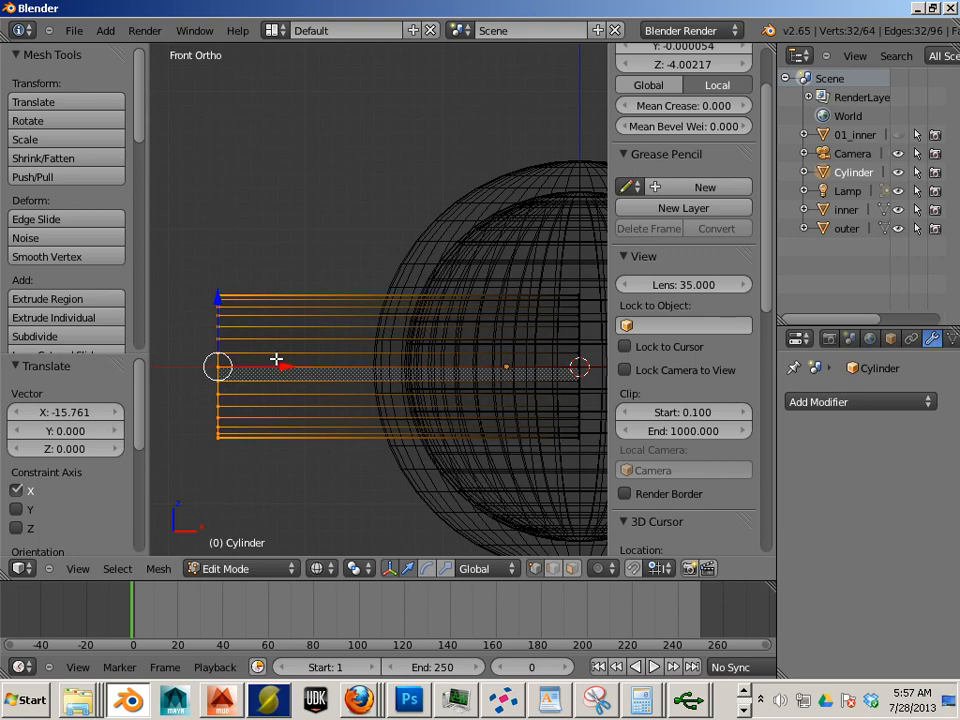
pyautogui.moveTo(280, 372); pyautogui.dragTo(242, 369)
pyautogui.press('Tab')
pyautogui.scroll(-3, 323, 430)
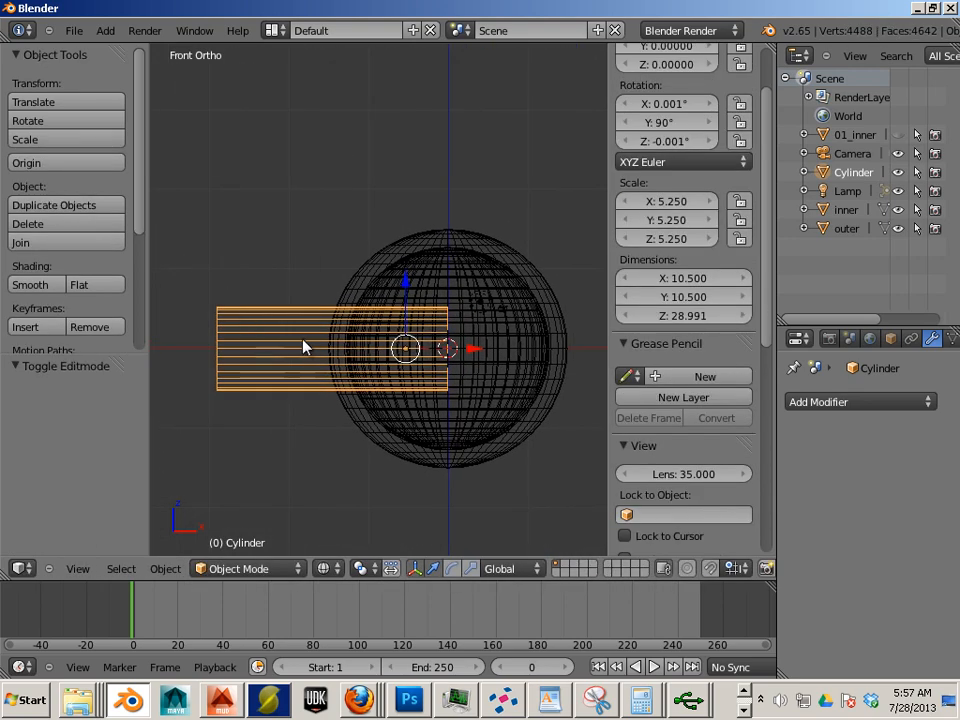
pyautogui.scroll(3, 296, 401)
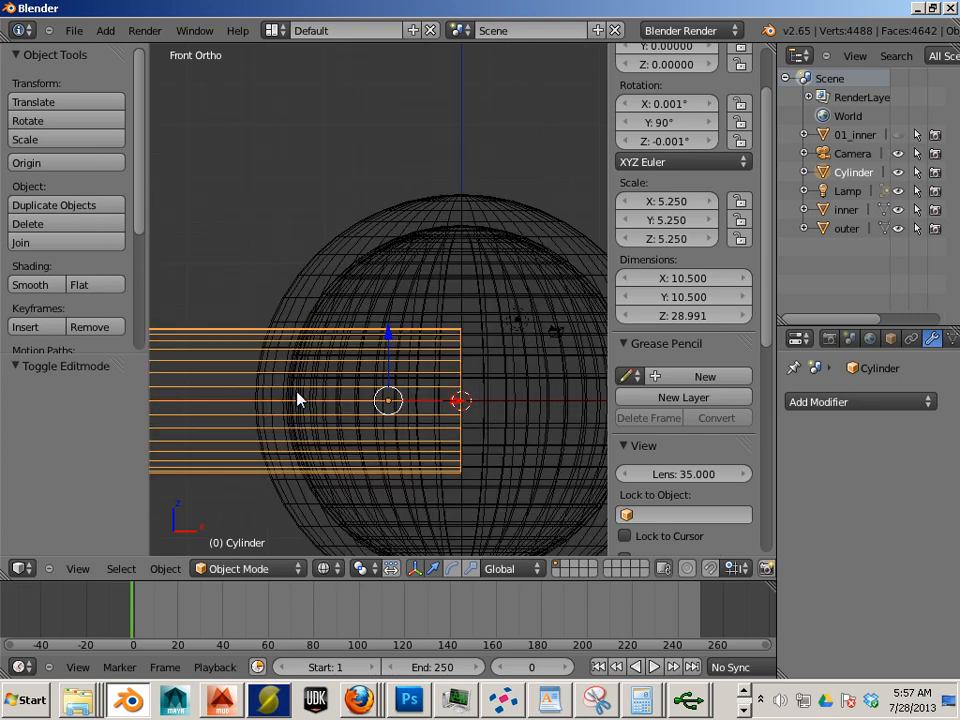
pyautogui.scroll(-1, 297, 399)
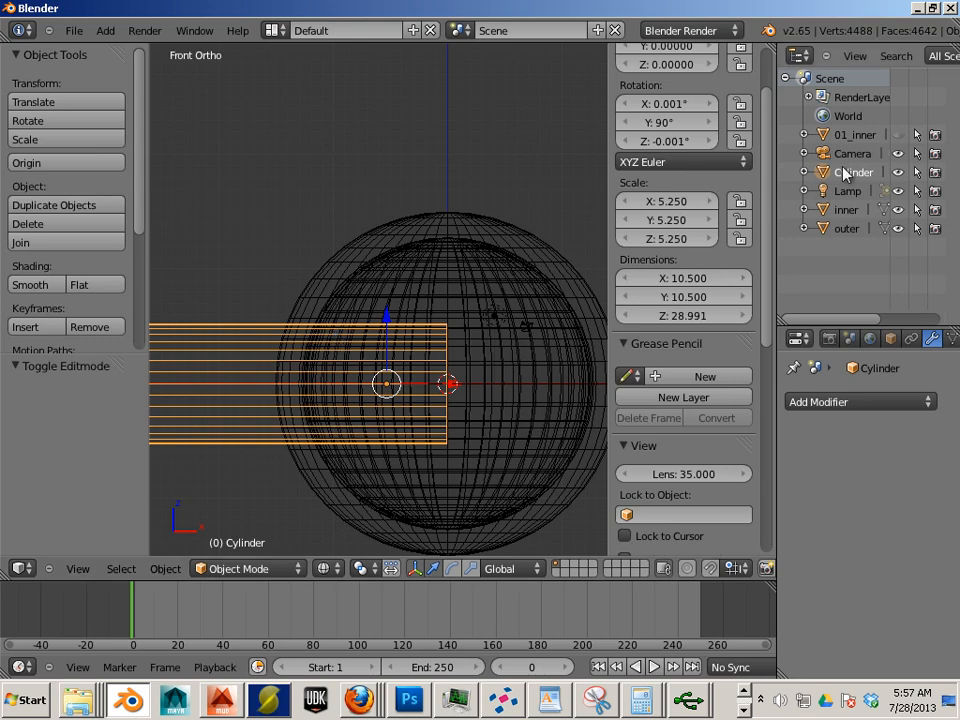
# Rename the cylinder object as peg.
pyautogui.click(891, 339)
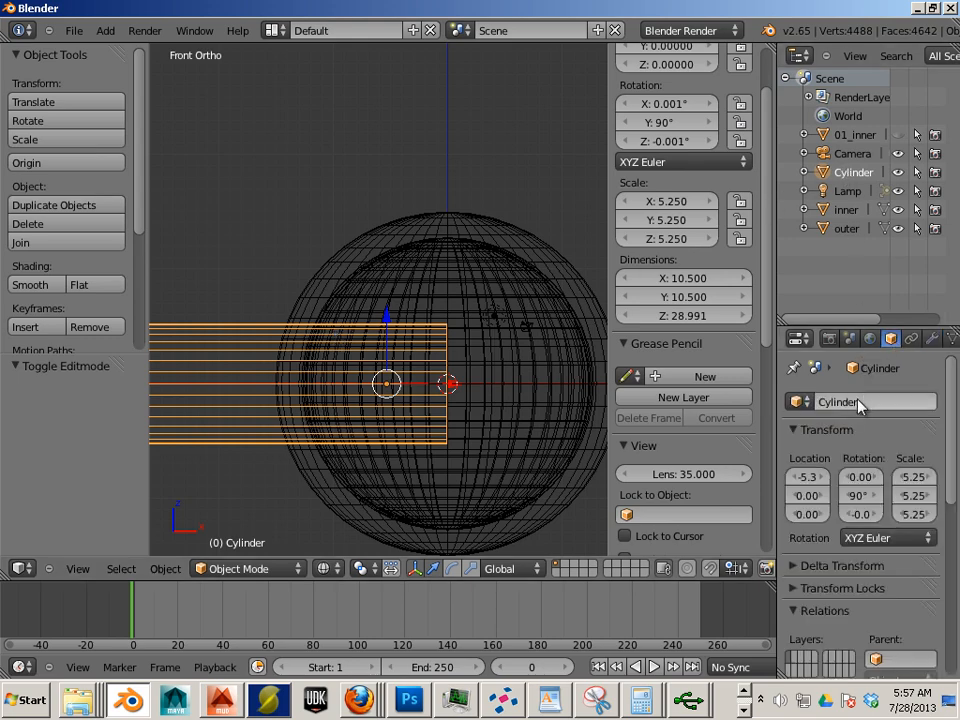
pyautogui.click(904, 391)
pyautogui.write('peg')
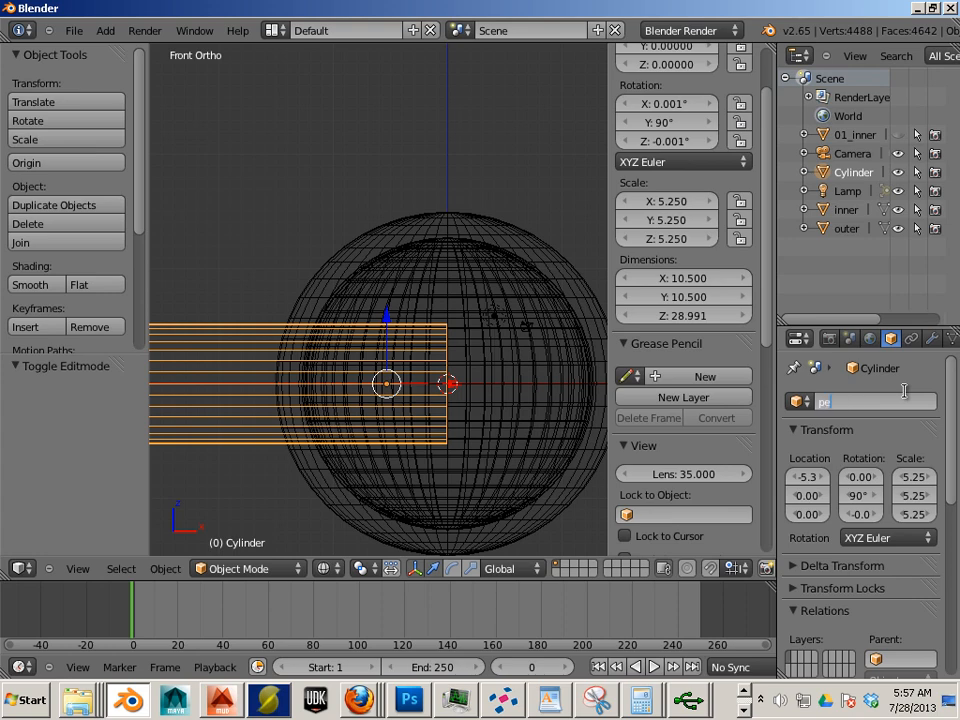
pyautogui.press('Return')
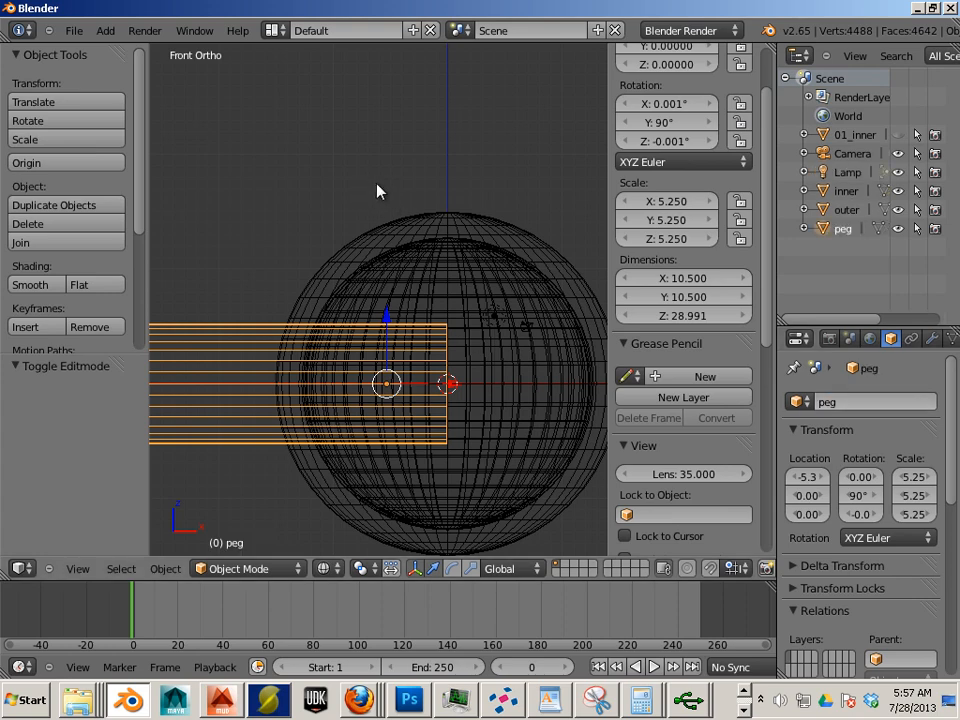
# Duplicate the peg in place.
pyautogui.press('a')
pyautogui.rightClick(252, 336)
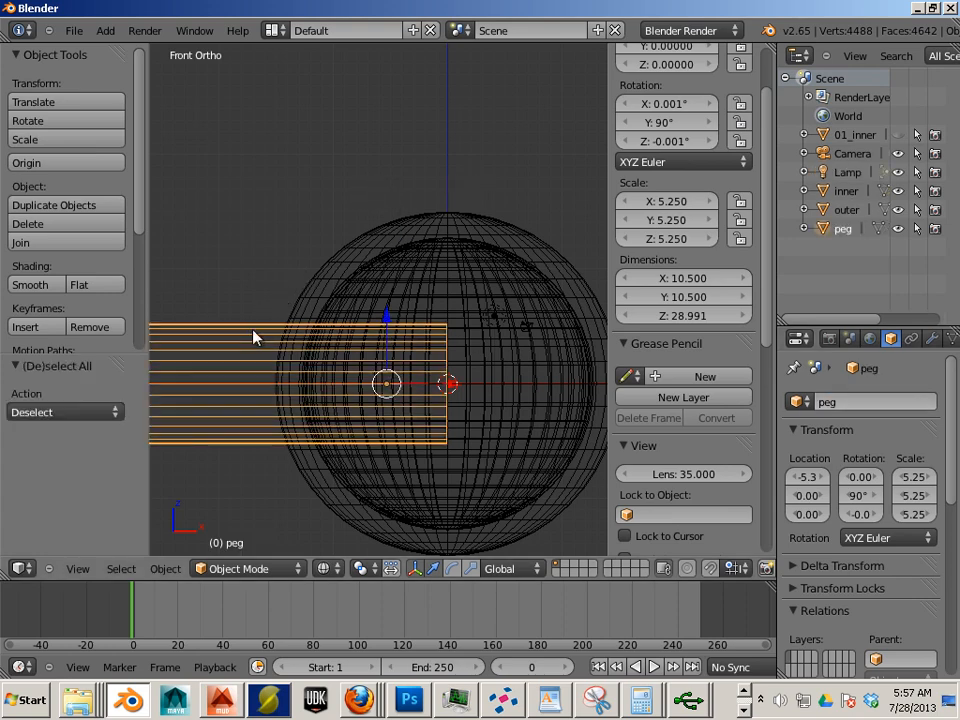
pyautogui.hotkey('shift', 'd')
pyautogui.click(257, 339)
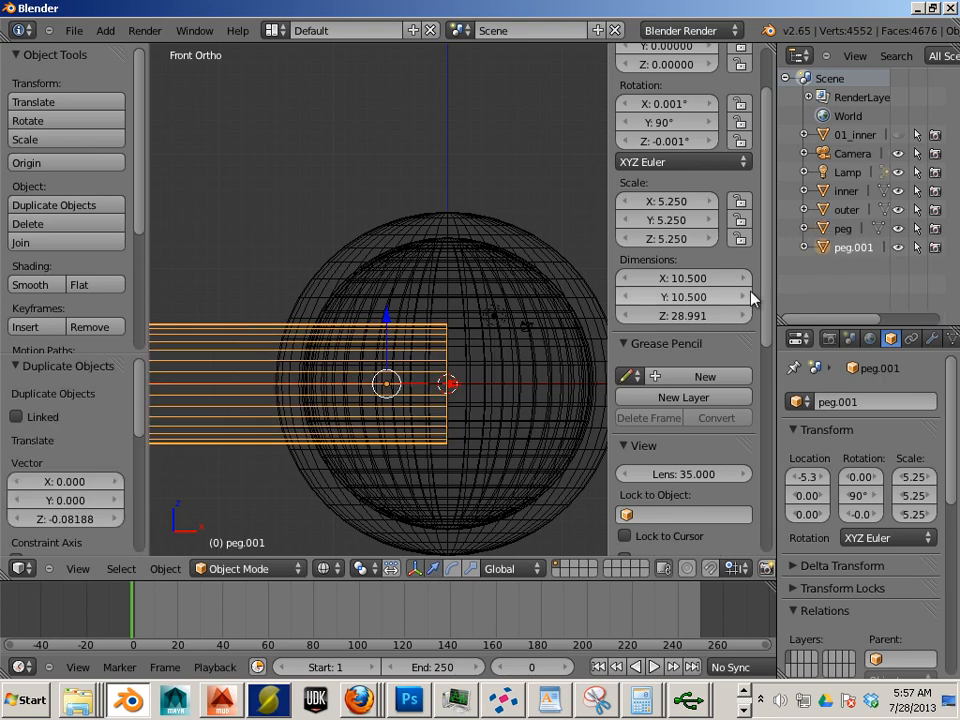
# Rename the duplicated peg as 01_peg.
pyautogui.click(855, 402)
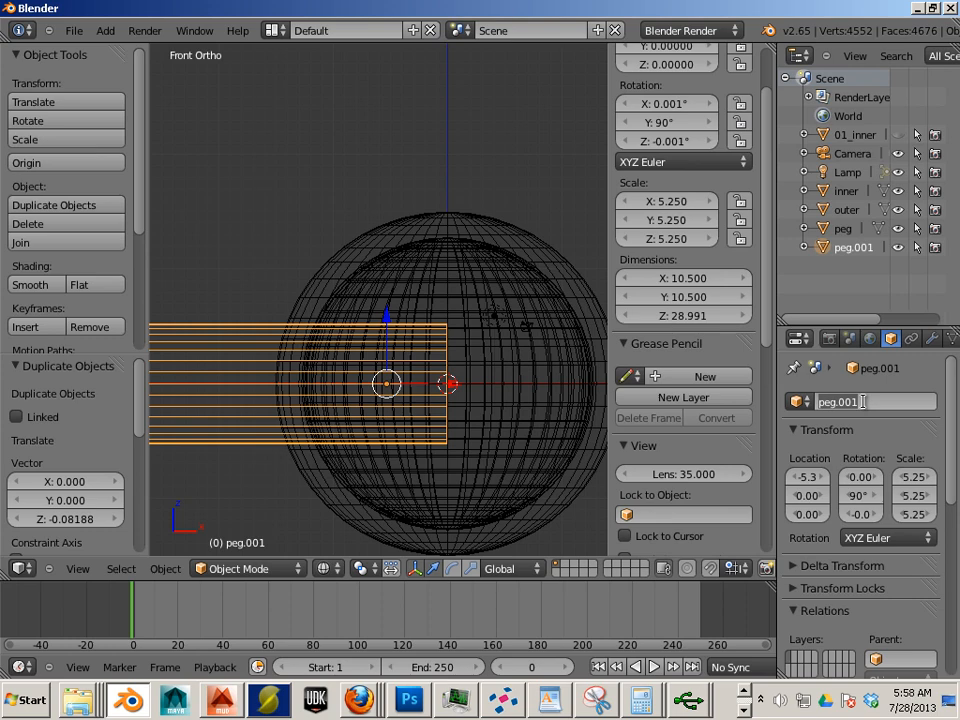
pyautogui.write('01_peg')
pyautogui.press('Return')
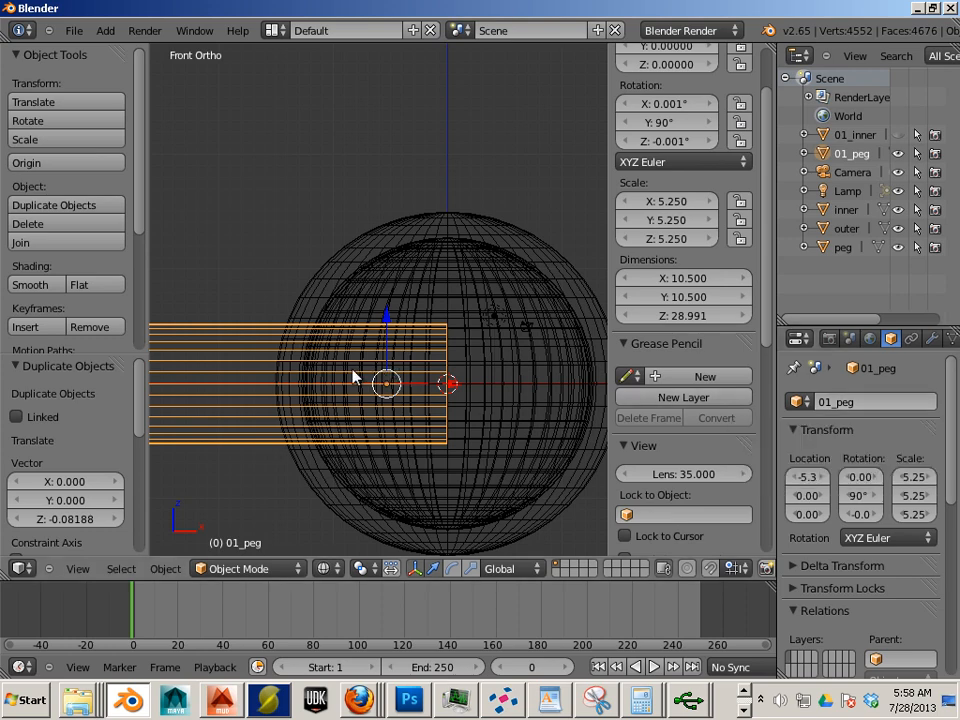
# Set the X and Y dimensions of 01_peg to 11 units.
pyautogui.click(0, 0)
pyautogui.keyDown('shift'); pyautogui.moveTo(352, 369); pyautogui.dragTo(390, 365, button='middle'); pyautogui.keyUp('shift')
pyautogui.scroll(-1, 388, 365)
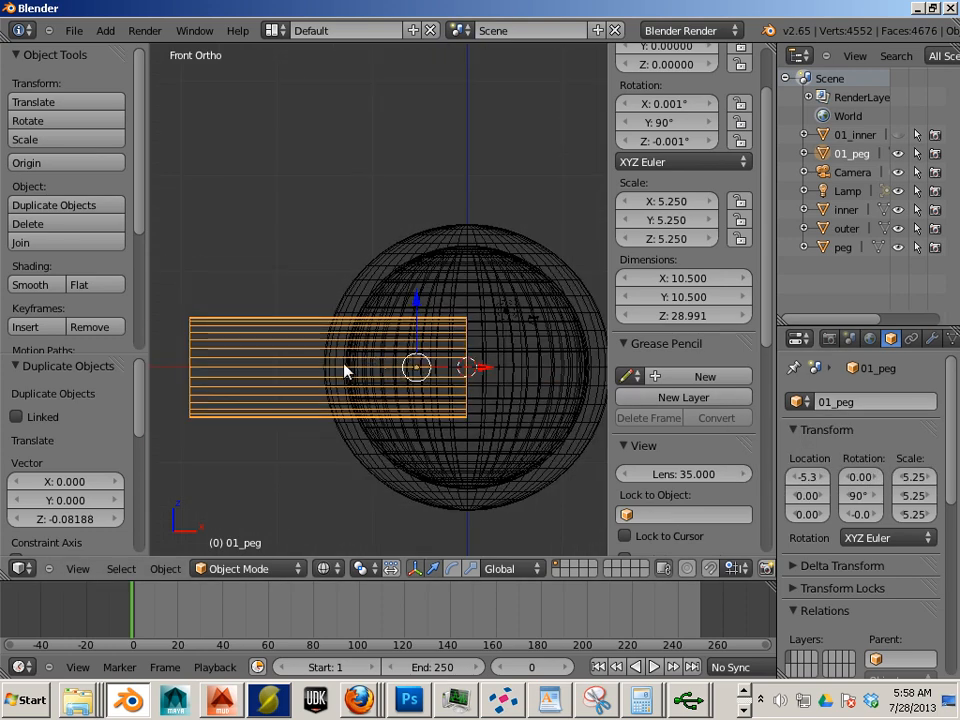
pyautogui.click(676, 278)
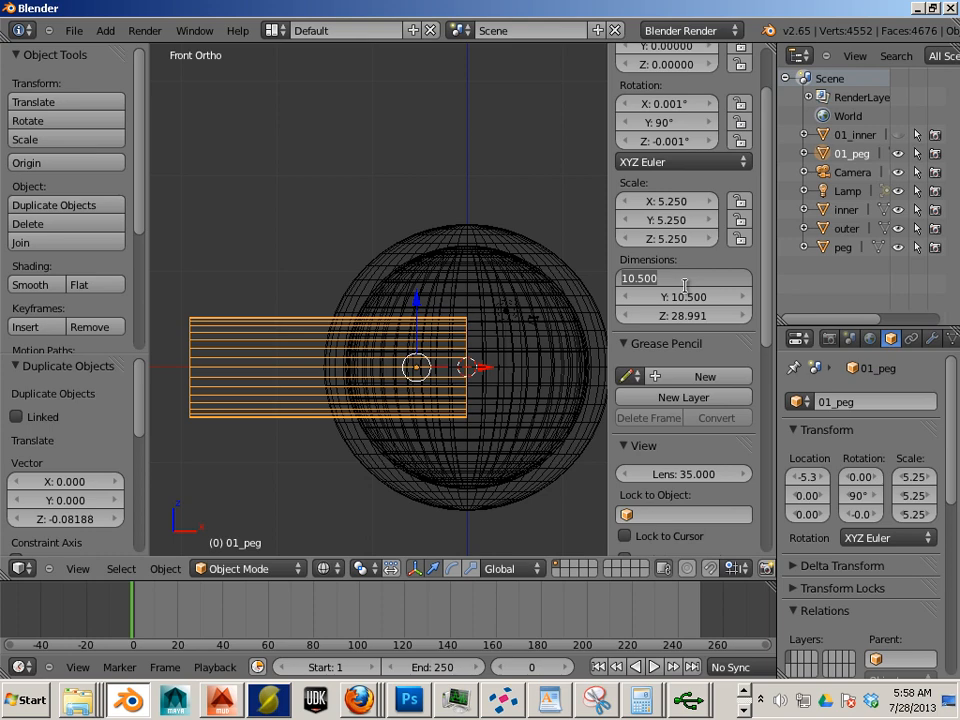
pyautogui.write('11')
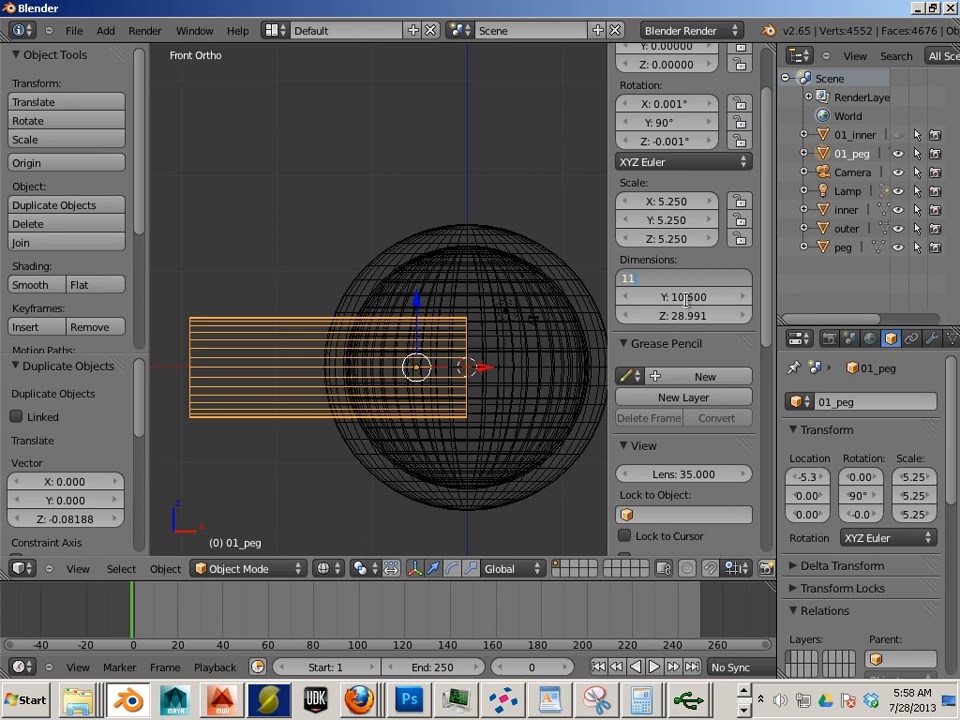
pyautogui.press('Return')
pyautogui.doubleClick(688, 300)
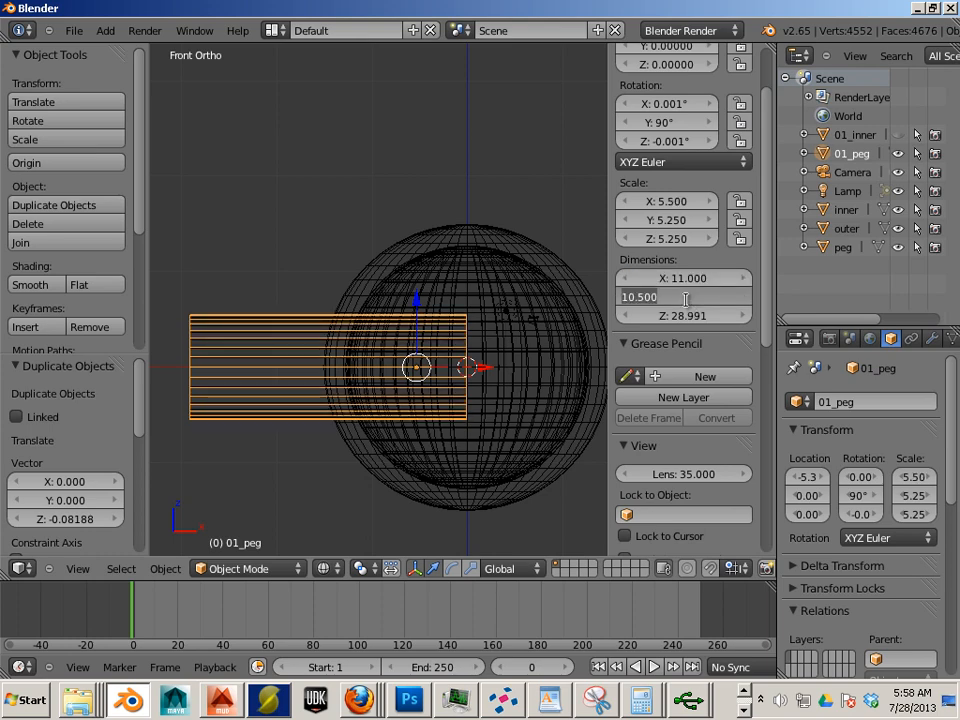
pyautogui.write('11')
pyautogui.press('Return')
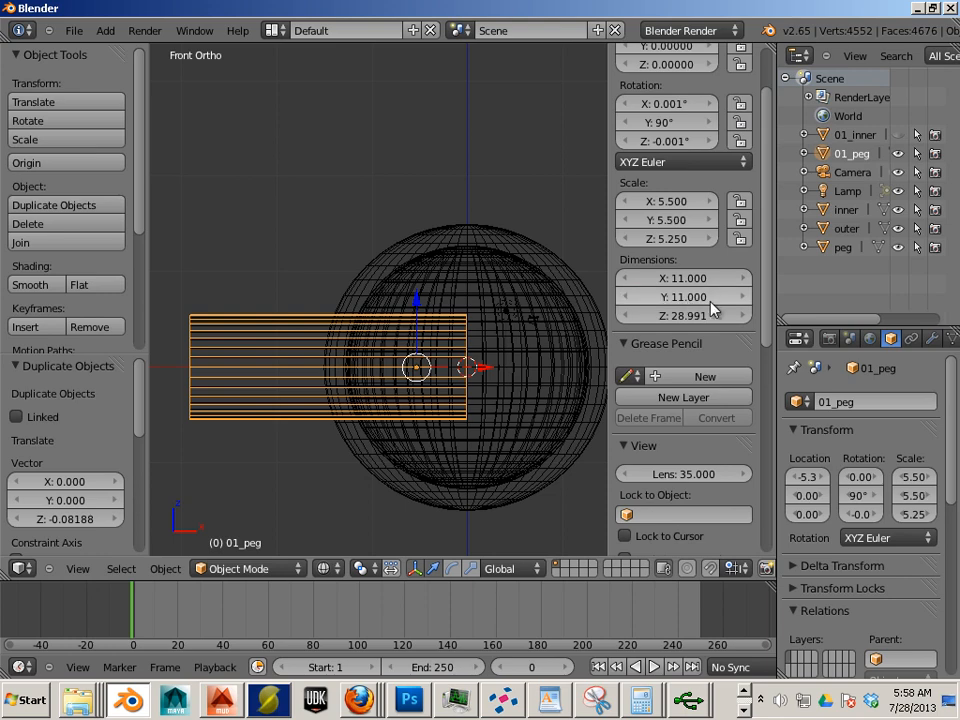
pyautogui.press('Tab')
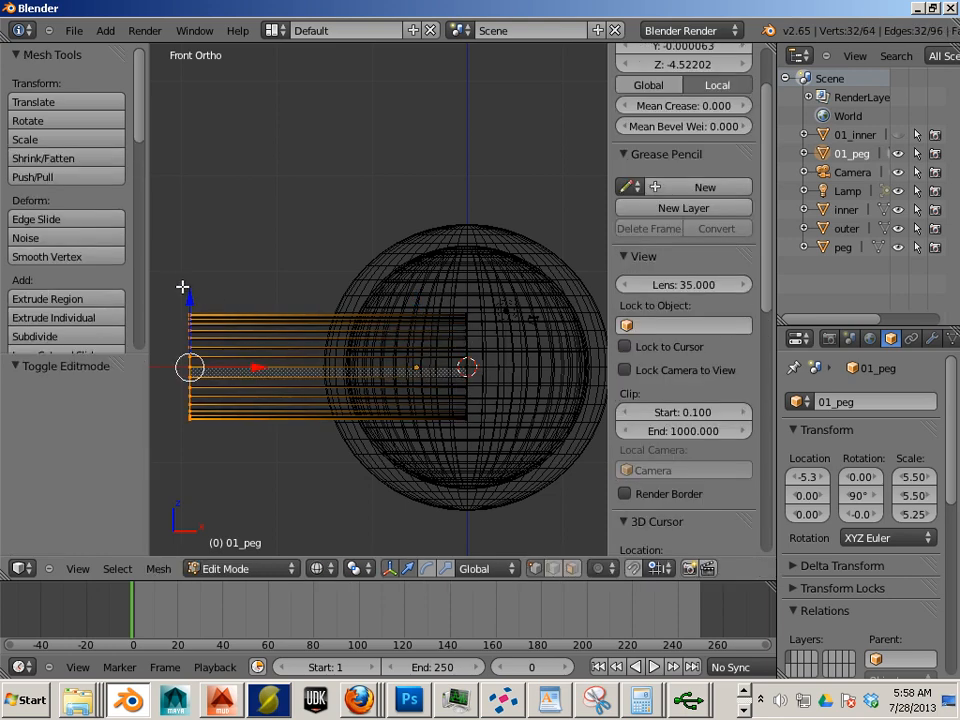
pyautogui.moveTo(166, 296); pyautogui.dragTo(473, 372)
pyautogui.press('g')
pyautogui.press('z')
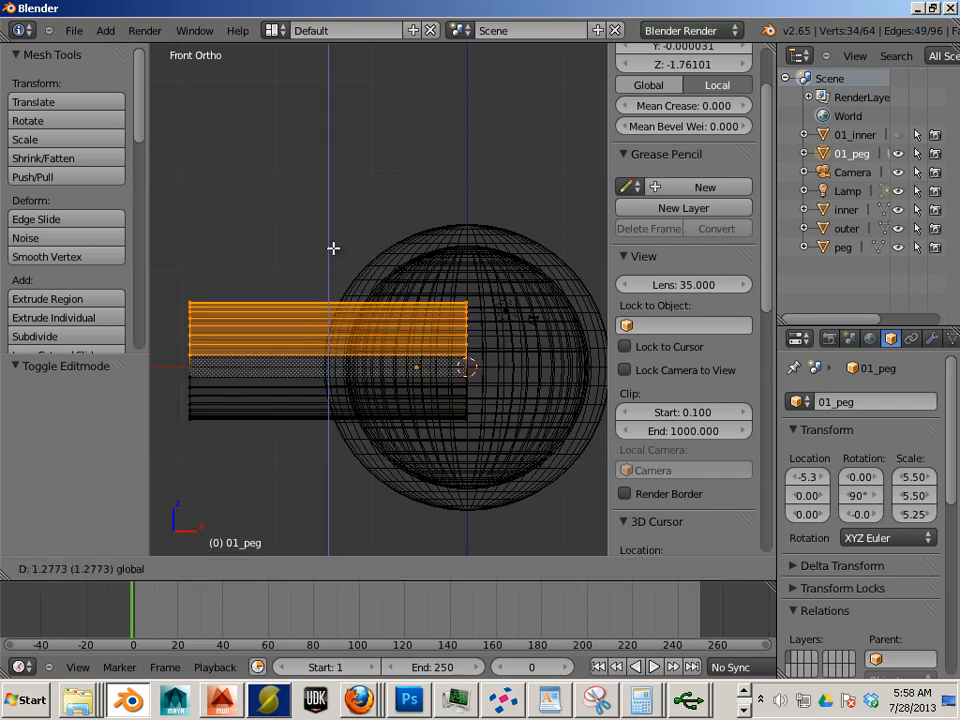
pyautogui.click(349, 133)
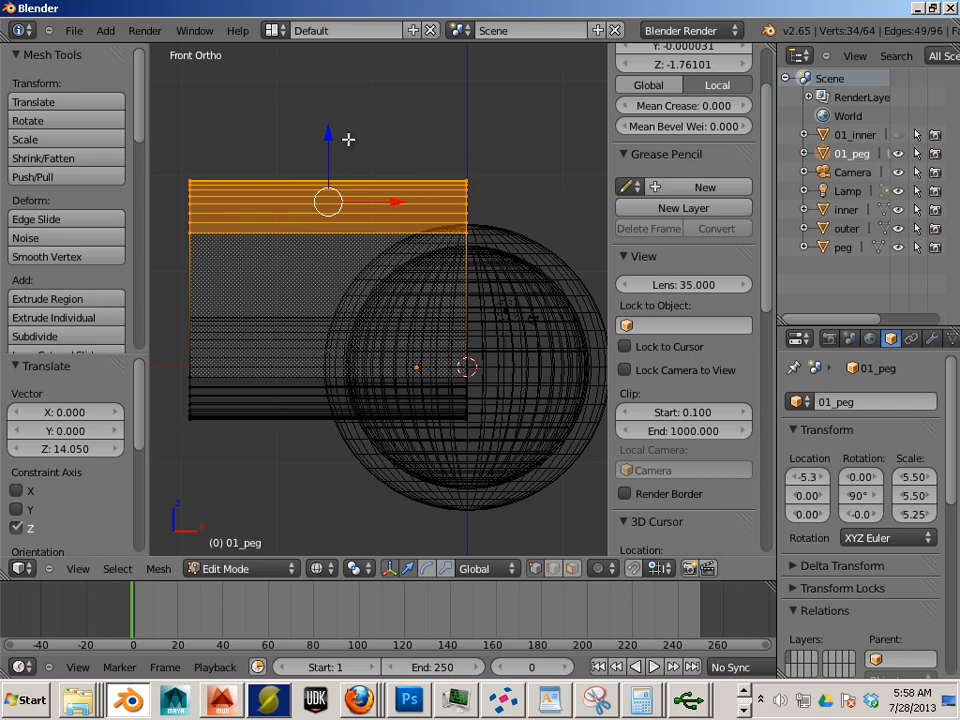
pyautogui.hotkey('ctrl', 'z')
pyautogui.press('a')
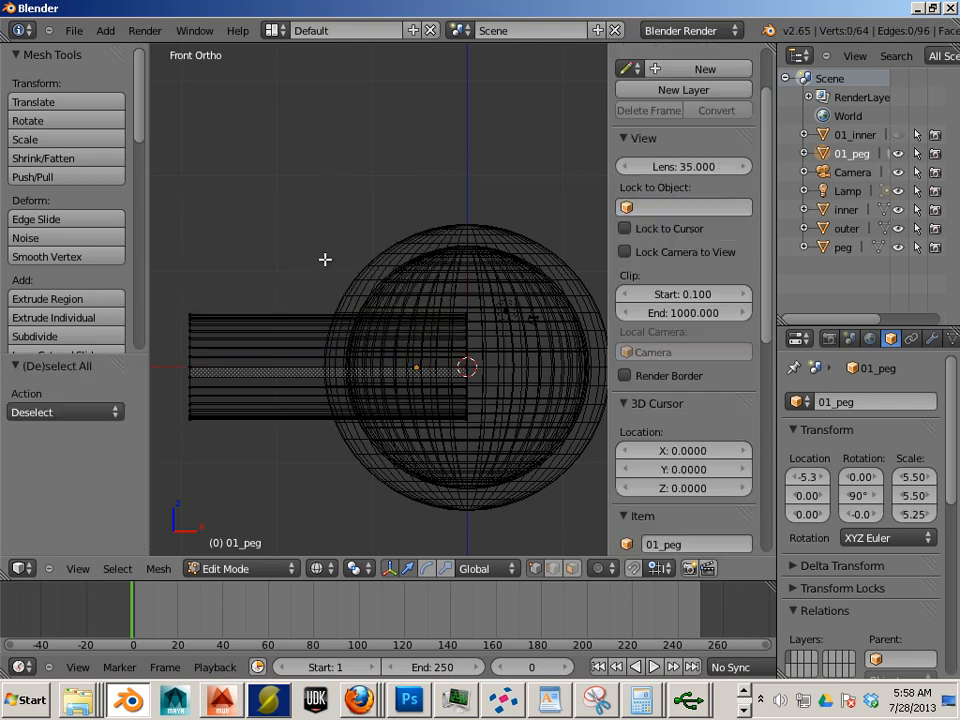
pyautogui.press('Tab')
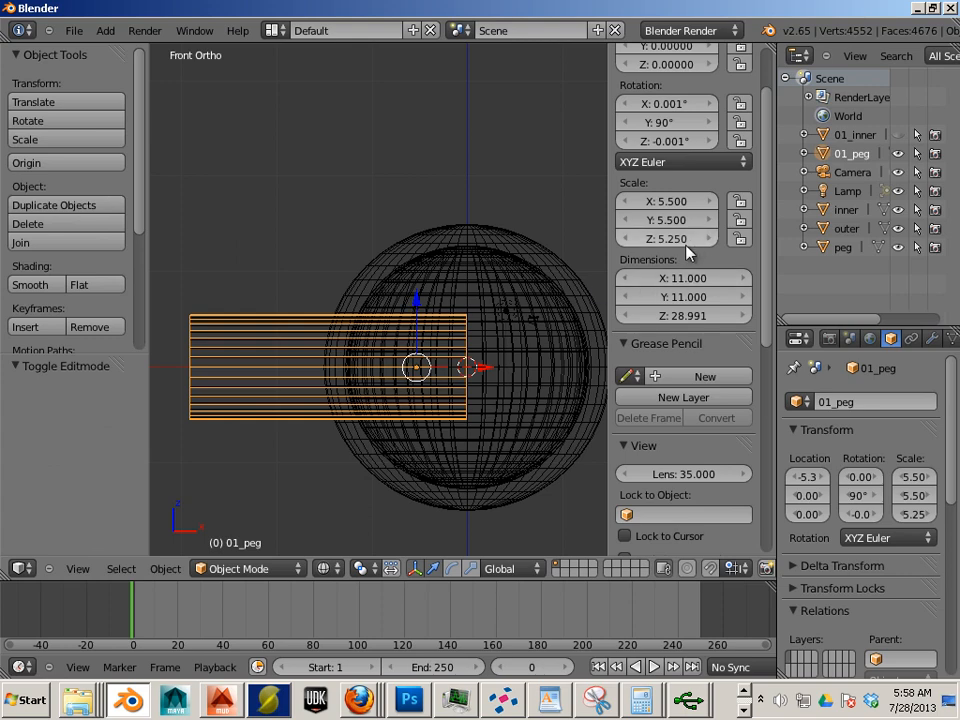
# Duplicate 01_peg and move the copy about 12.8 units up along Z.
pyautogui.hotkey('shift', 'd')
pyautogui.rightClick(396, 317)
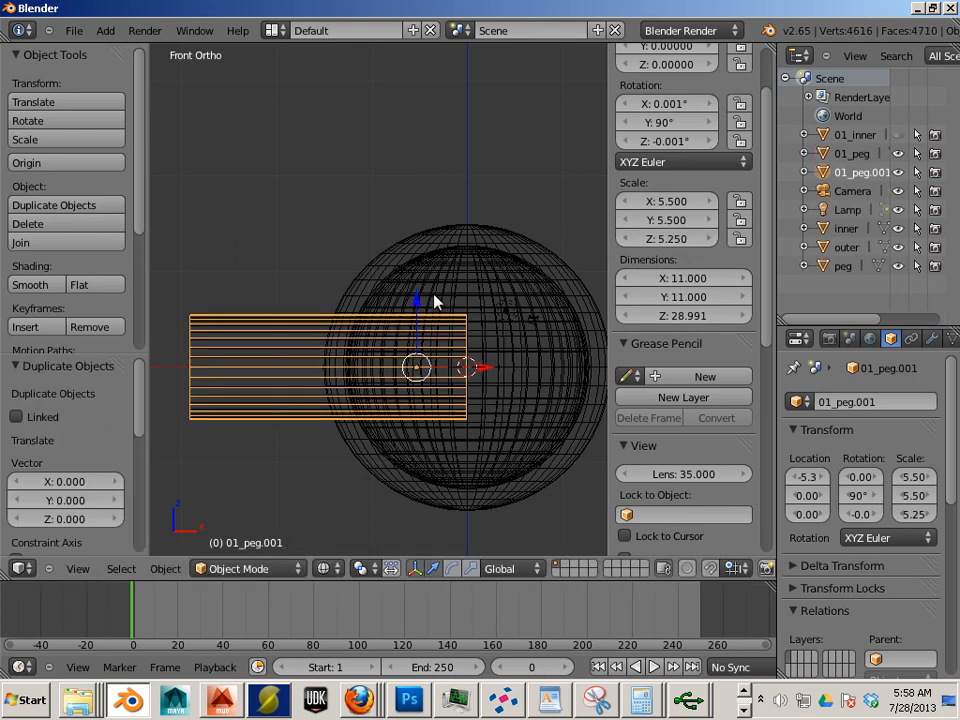
pyautogui.press('g')
pyautogui.press('z')
pyautogui.click(443, 184)
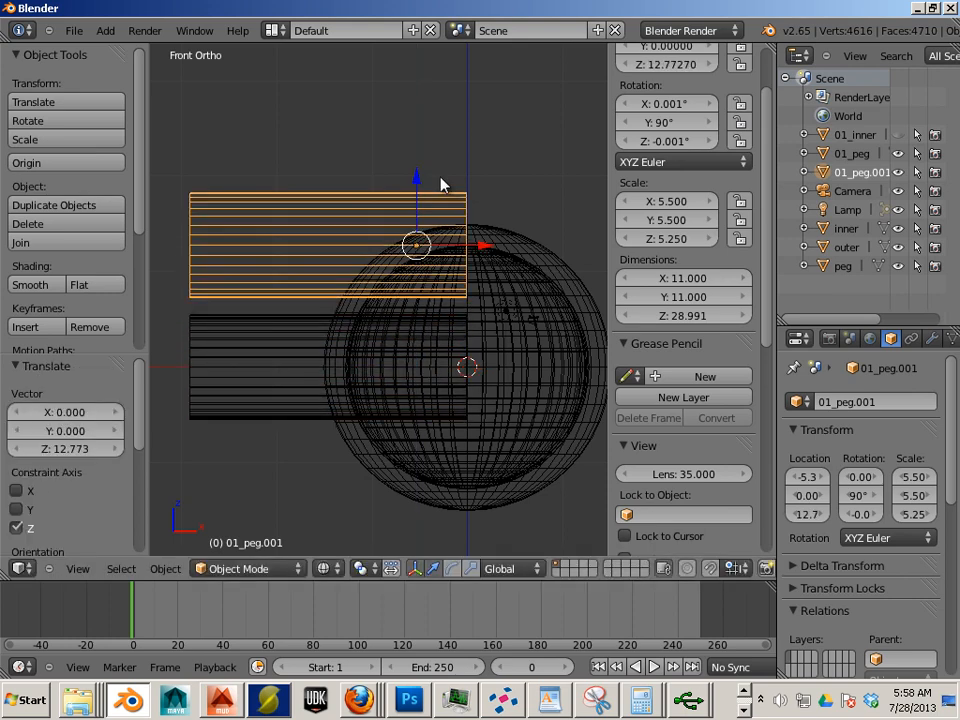
# Set the copy's X, Y and Z rotation to 0° and raise it about 4.2 units along Z.
pyautogui.click(671, 122)
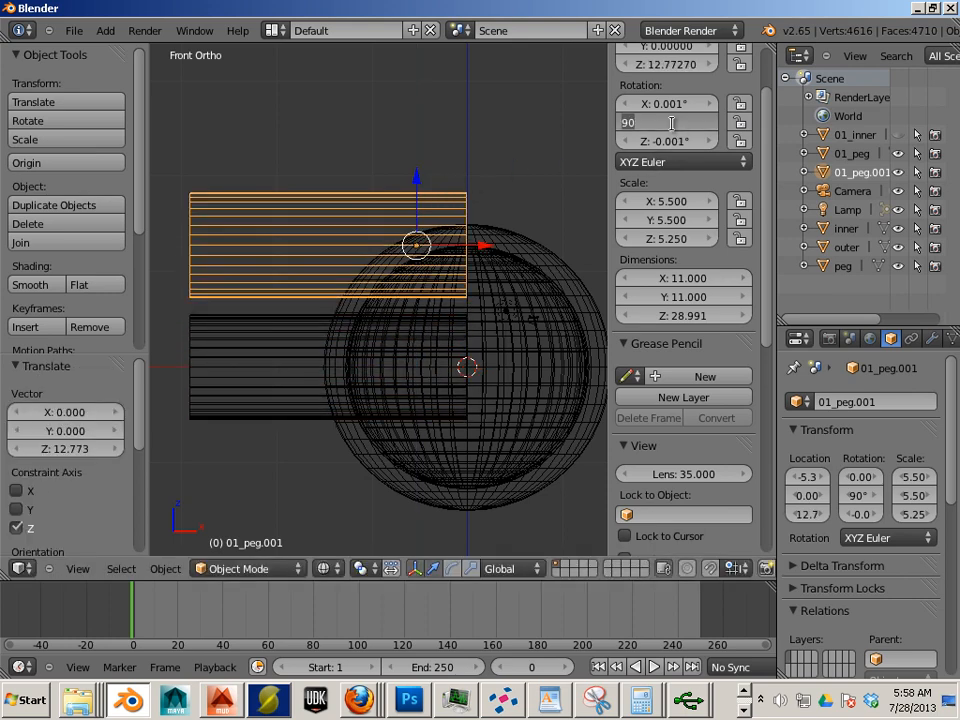
pyautogui.write('0')
pyautogui.press('Return')
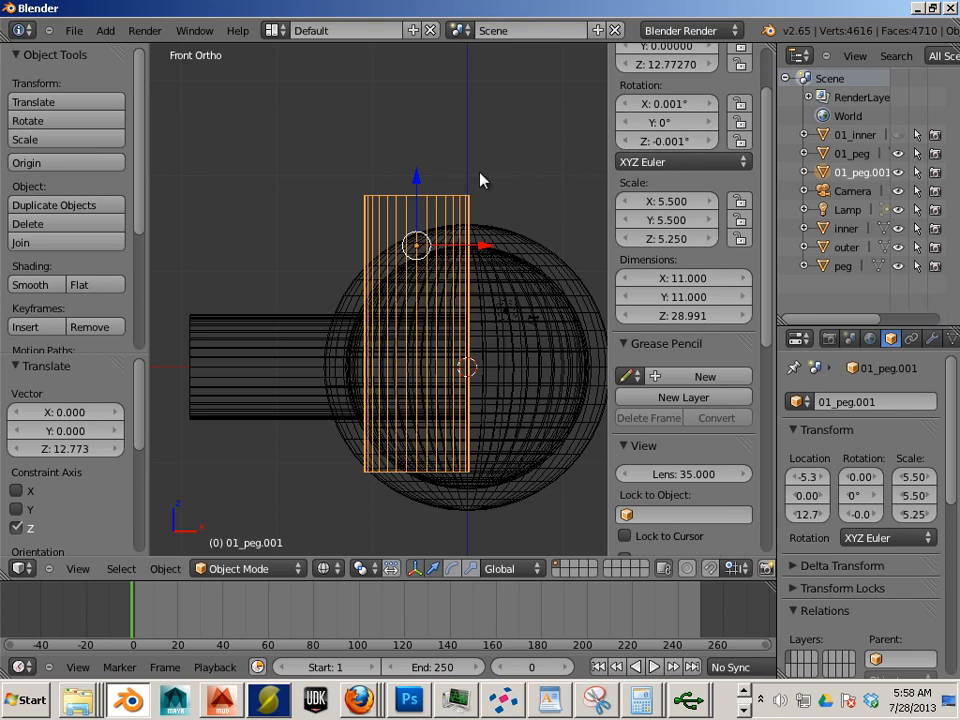
pyautogui.moveTo(420, 184); pyautogui.dragTo(455, 134)
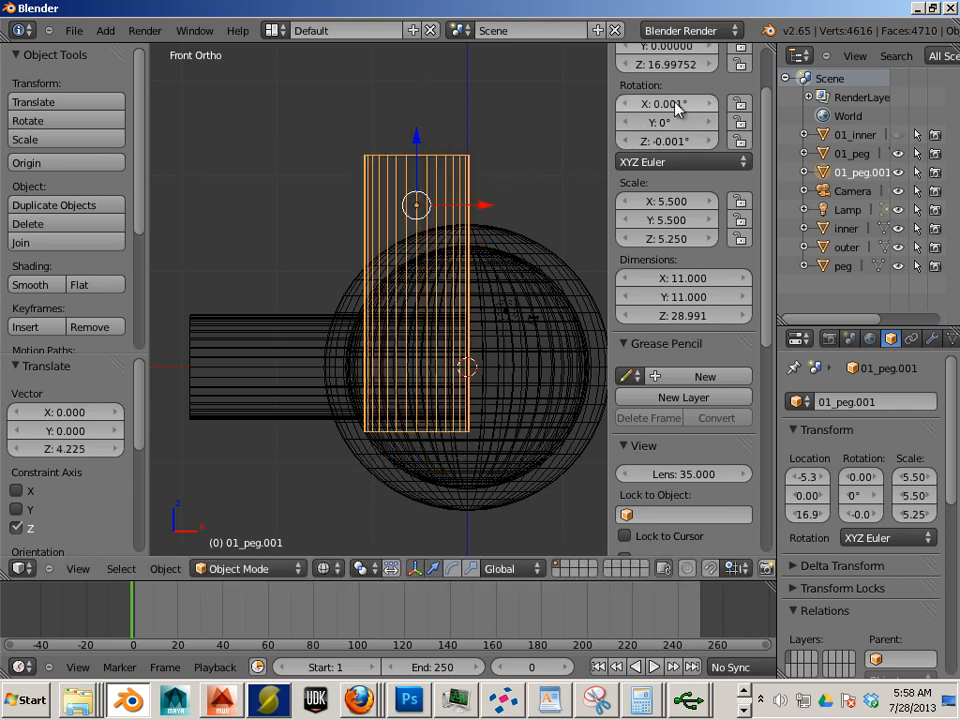
pyautogui.click(676, 104)
pyautogui.write('0')
pyautogui.press('Return')
pyautogui.click(676, 141)
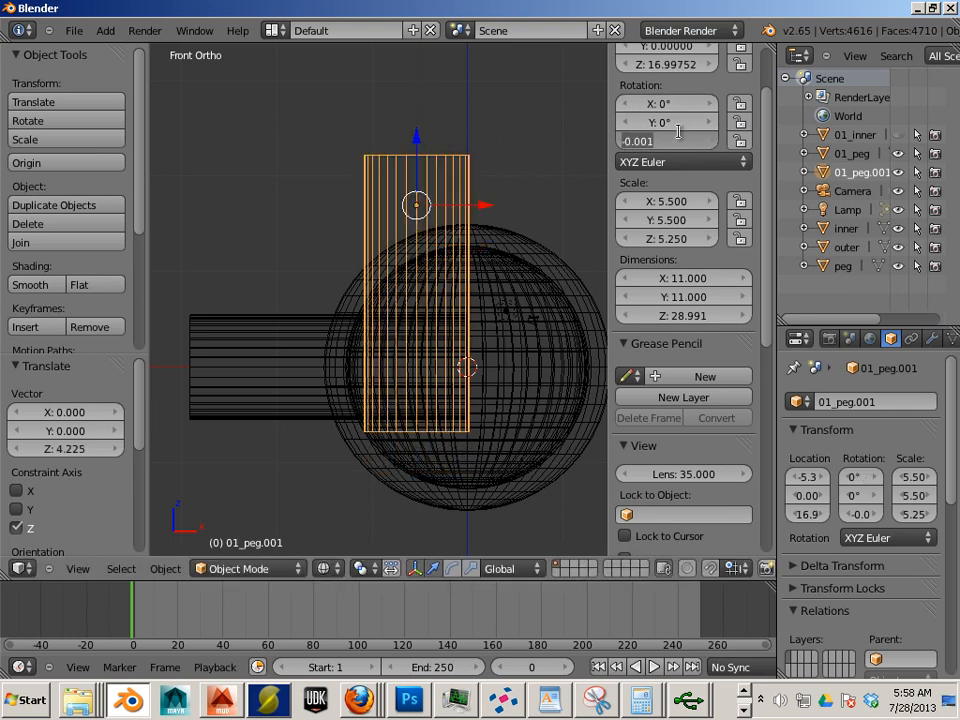
pyautogui.write('0')
pyautogui.press('Return')
# Raise the upright cylinder about 3 units more along Z and shift it about 5.4 units along X over the sphere's centre.
pyautogui.press('a')
pyautogui.rightClick(418, 158)
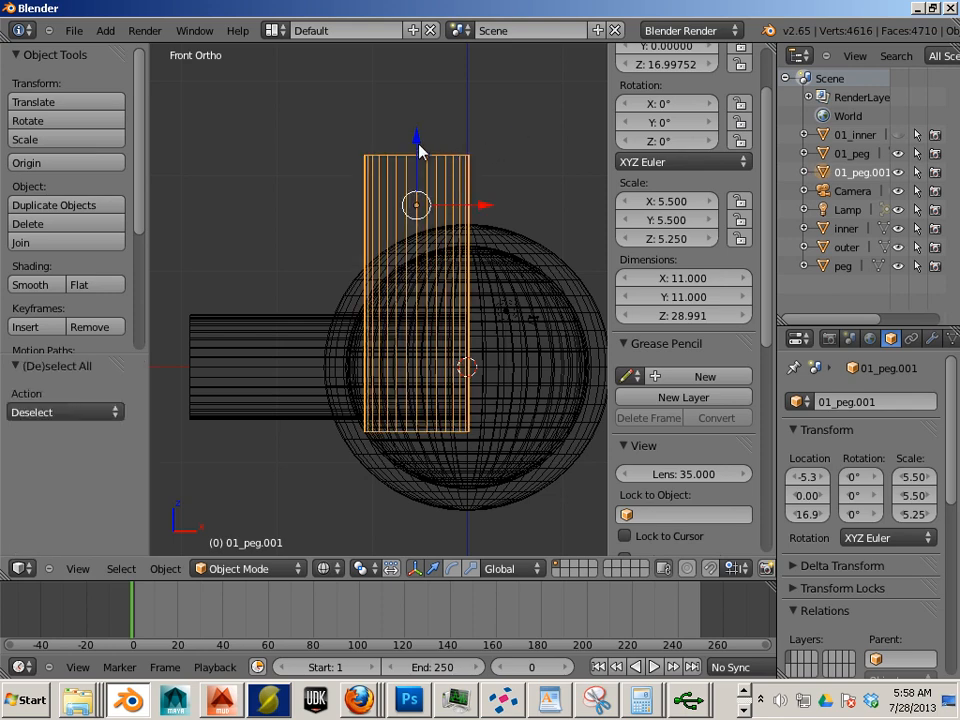
pyautogui.moveTo(420, 150)
pyautogui.mouseDown()
pyautogui.moveTo(424, 129)
pyautogui.moveTo(420, 141)
pyautogui.mouseUp()
pyautogui.scroll(3, 428, 148)
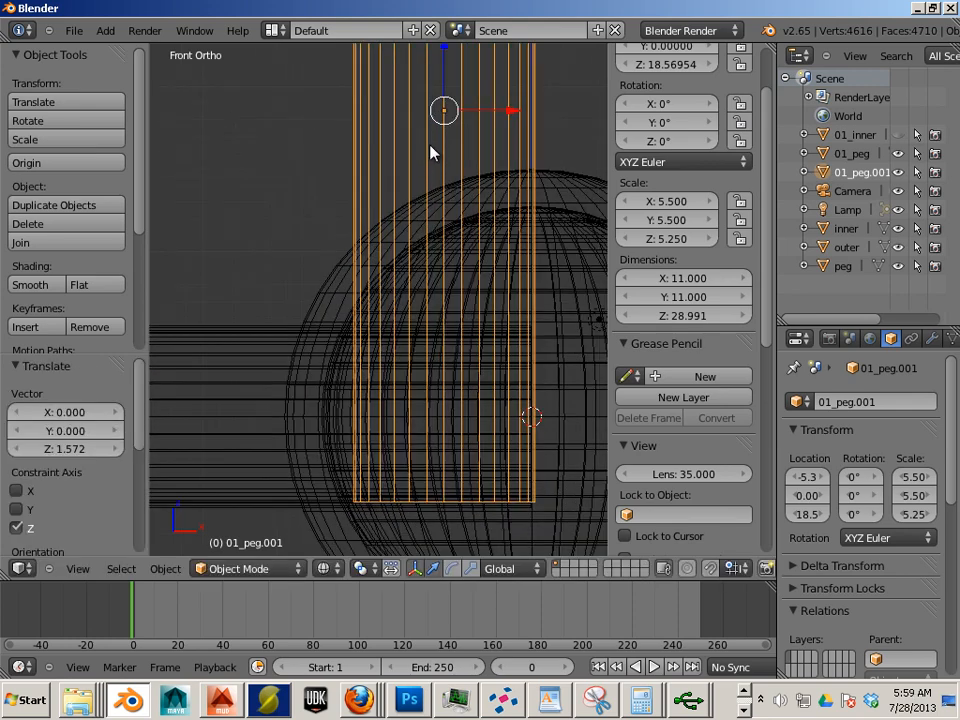
pyautogui.moveTo(446, 101); pyautogui.dragTo(448, 62)
pyautogui.keyDown('shift'); pyautogui.moveTo(459, 323); pyautogui.dragTo(391, 373, button='middle'); pyautogui.keyUp('shift')
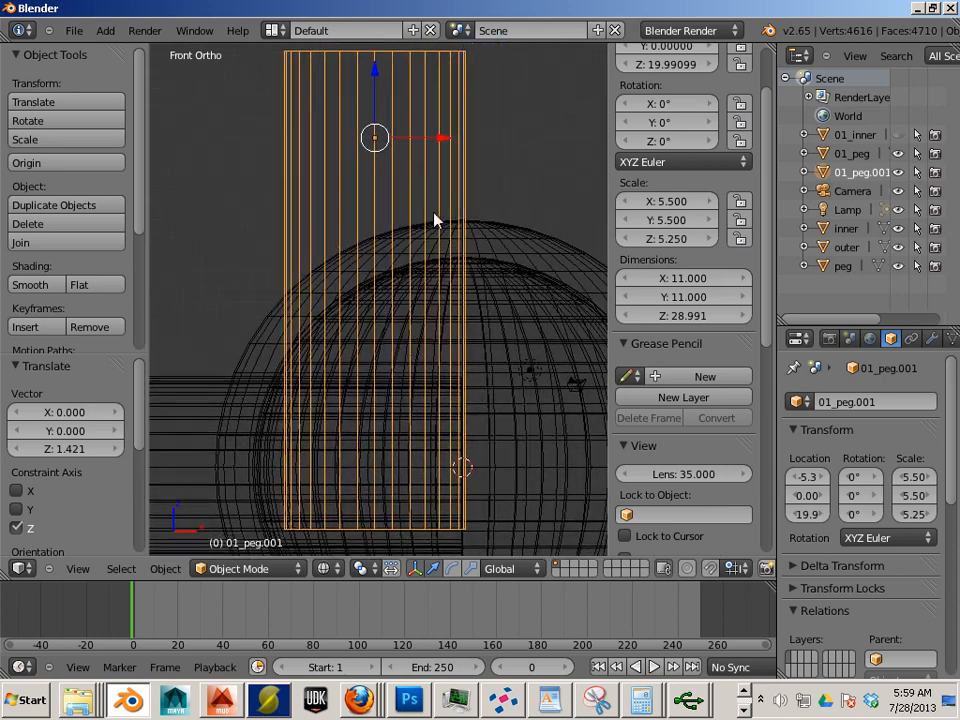
pyautogui.moveTo(447, 148); pyautogui.dragTo(533, 161)
pyautogui.scroll(-2, 448, 272)
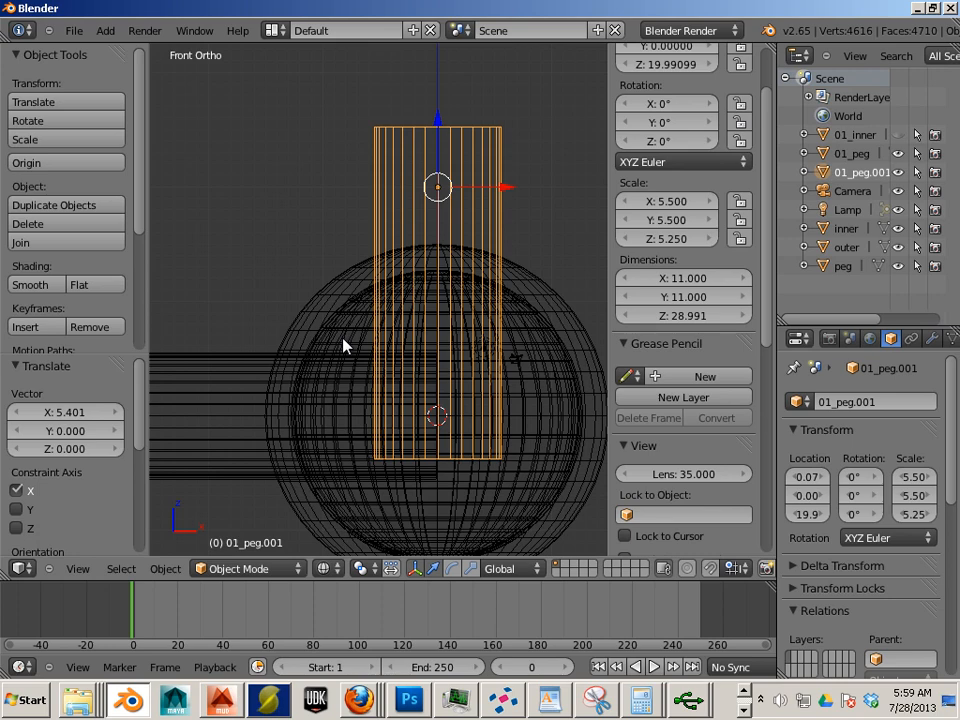
# Stretch the upright cylinder into a slot shape by moving its negative-X half vertices about 15.1 units along negative X.
pyautogui.press('Tab')
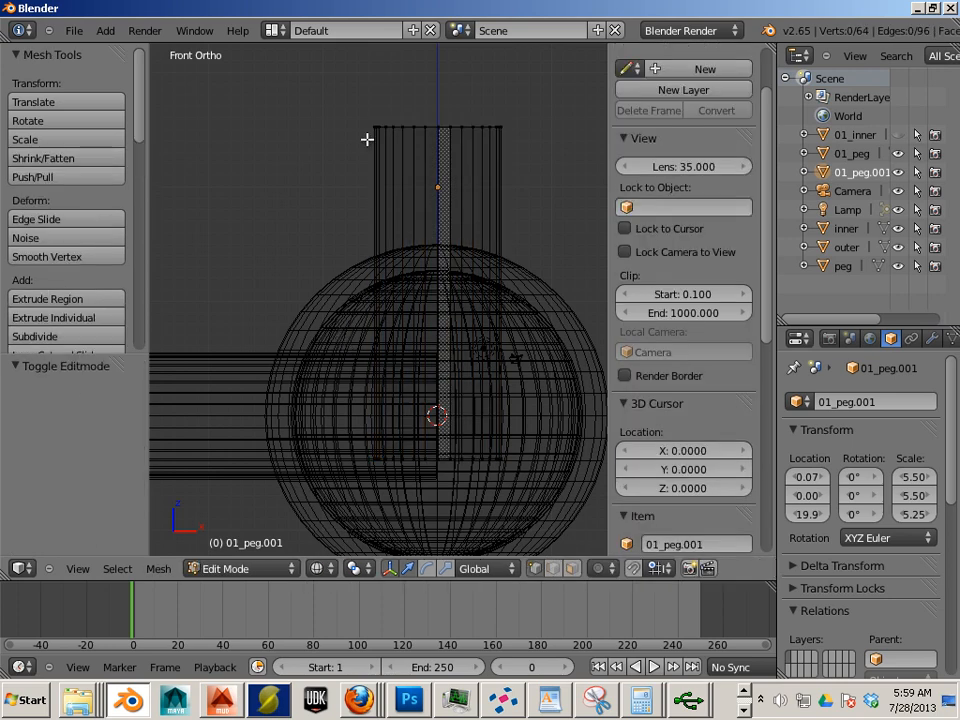
pyautogui.moveTo(364, 122); pyautogui.dragTo(441, 476)
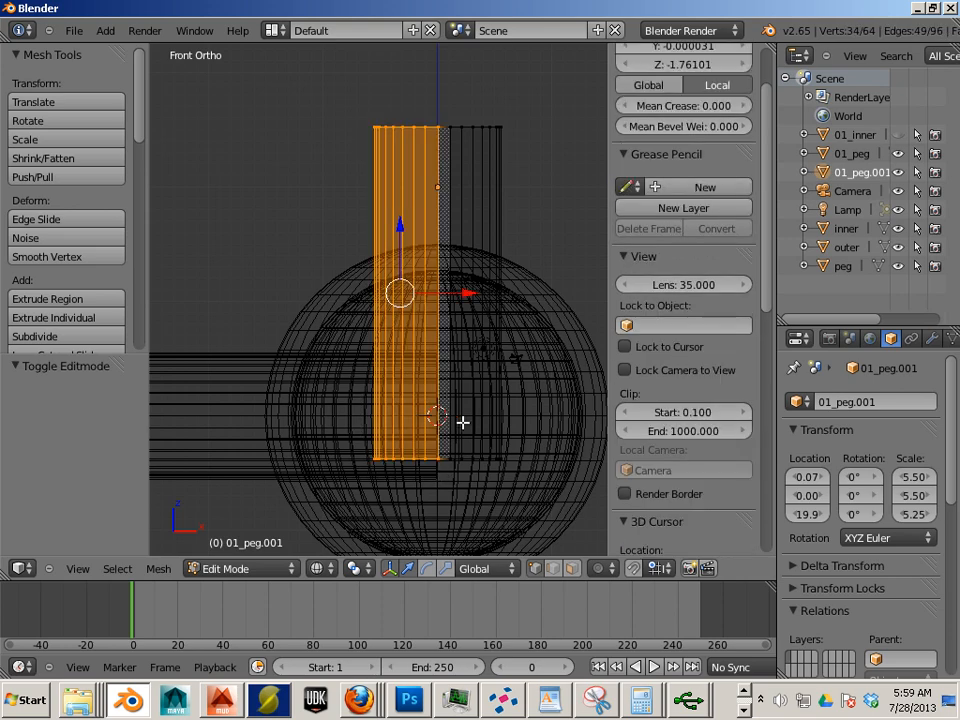
pyautogui.press('g')
pyautogui.press('x')
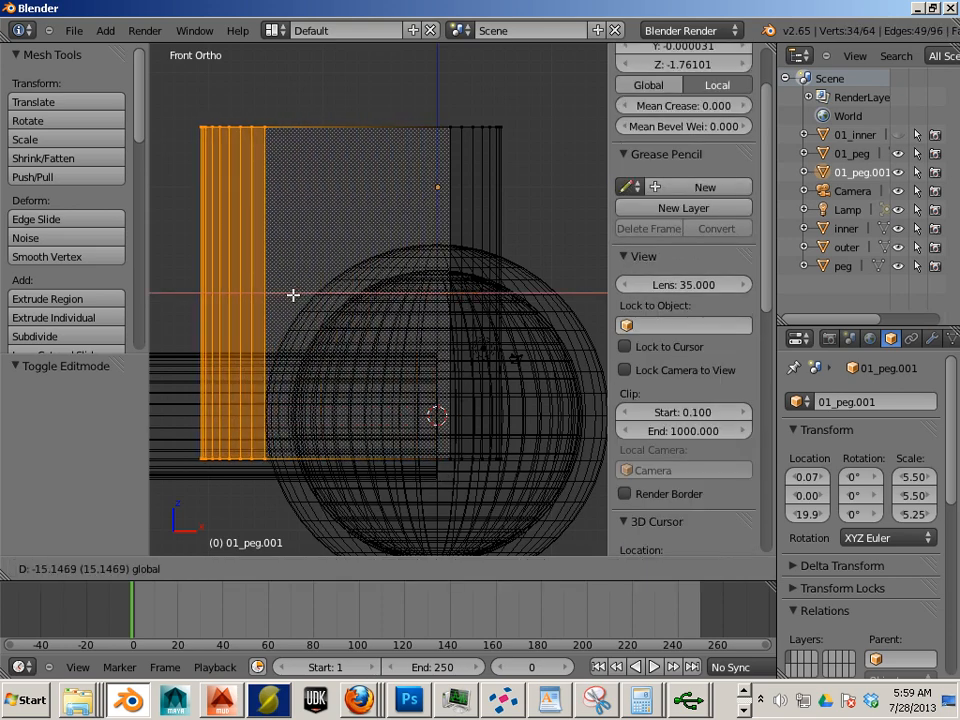
pyautogui.click(293, 293)
pyautogui.press('Tab')
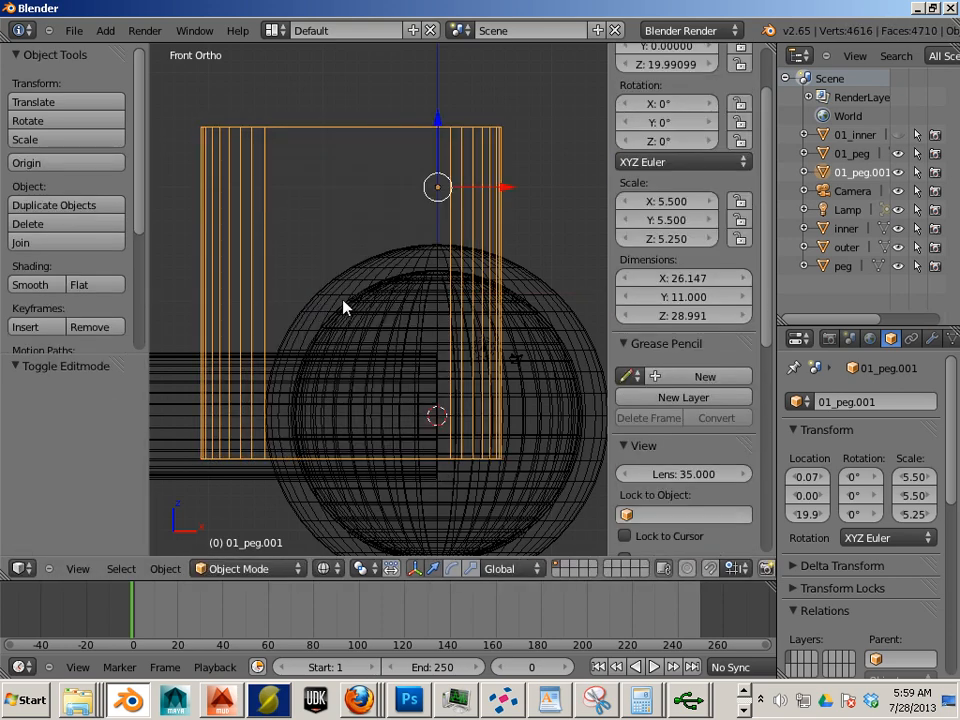
# Raise the bottom vertices of the slot shape to the sphere's centre, making it about 25.2 units tall.
pyautogui.press('Tab')
pyautogui.press('b')
pyautogui.moveTo(177, 431); pyautogui.dragTo(466, 475)
pyautogui.moveTo(347, 399); pyautogui.dragTo(343, 354)
pyautogui.press('Tab')
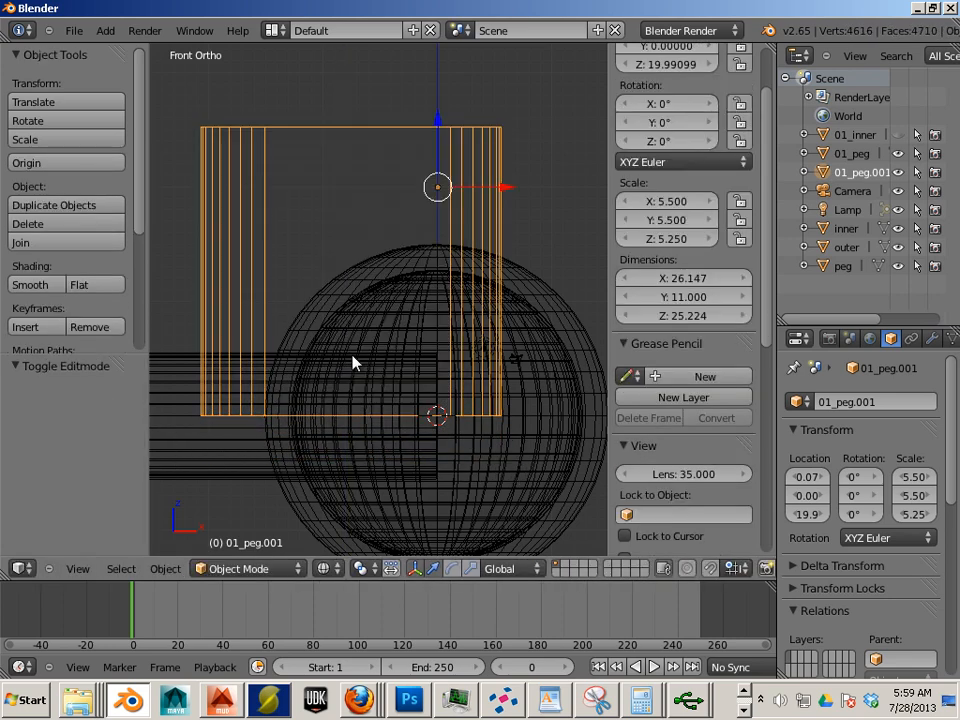
# Switch to solid shading and join the upright slot shape into 01_peg.
pyautogui.press('z')
pyautogui.moveTo(431, 364)
pyautogui.mouseDown(button='middle')
pyautogui.moveTo(386, 392)
pyautogui.moveTo(395, 392)
pyautogui.moveTo(405, 305)
pyautogui.mouseUp(button='middle')
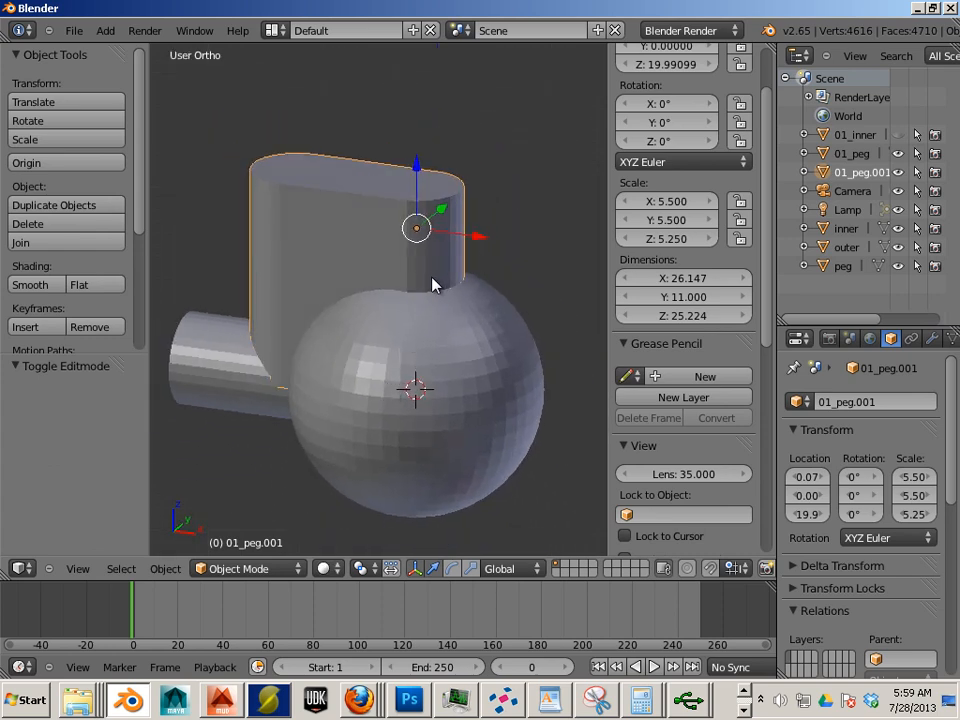
pyautogui.moveTo(290, 431); pyautogui.dragTo(350, 325, button='middle')
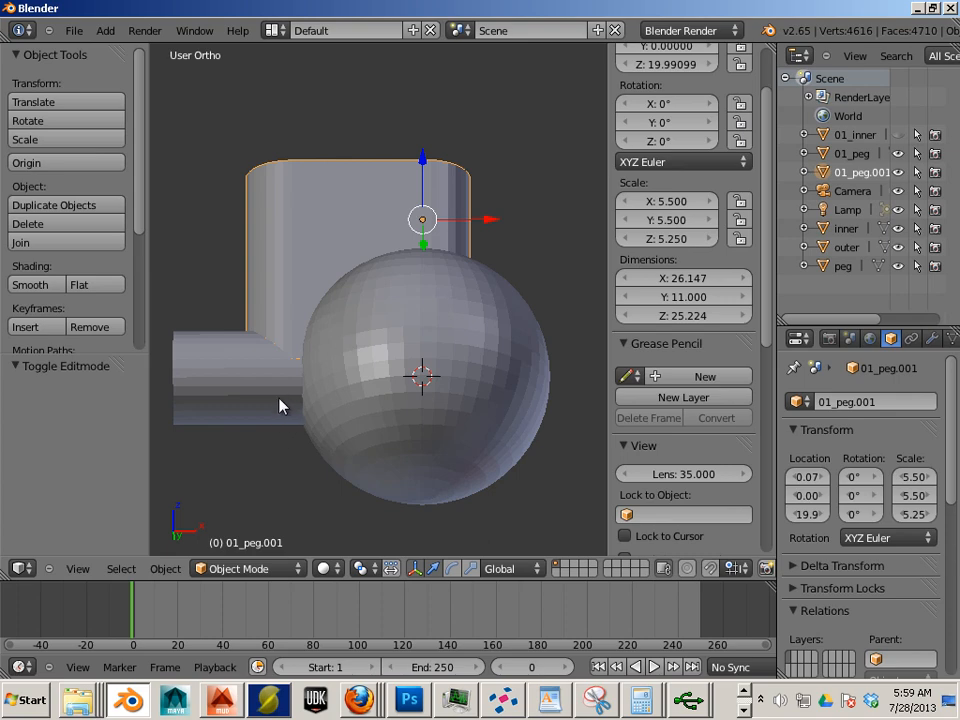
pyautogui.moveTo(260, 474); pyautogui.dragTo(274, 420, button='middle')
pyautogui.rightClick(304, 262)
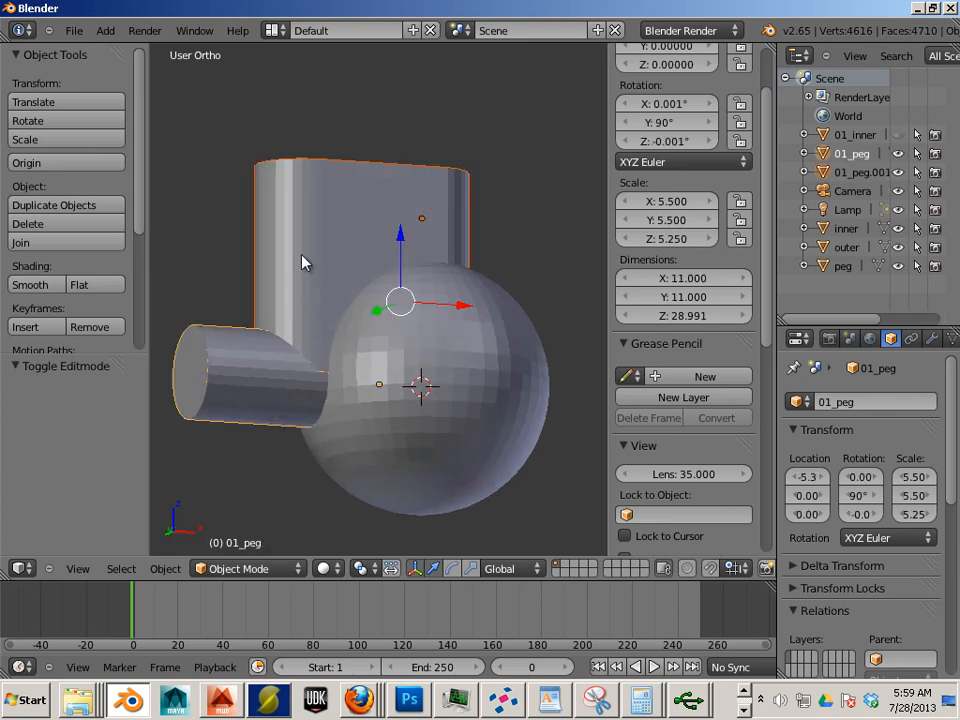
pyautogui.press('a')
pyautogui.rightClick(274, 215)
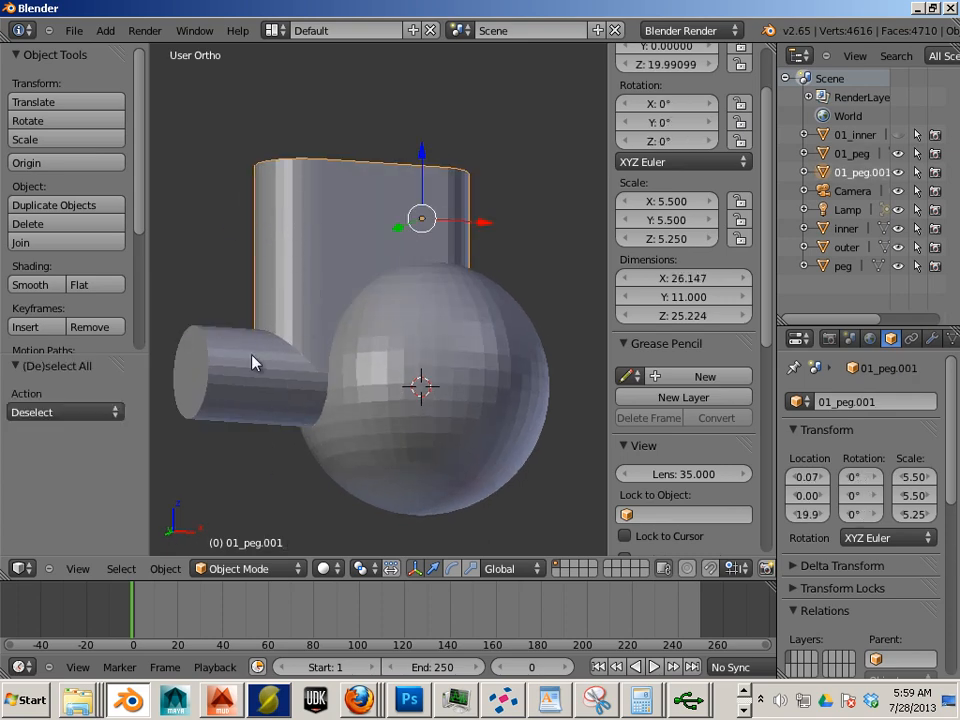
pyautogui.rightClick(253, 362)
pyautogui.click(172, 566)
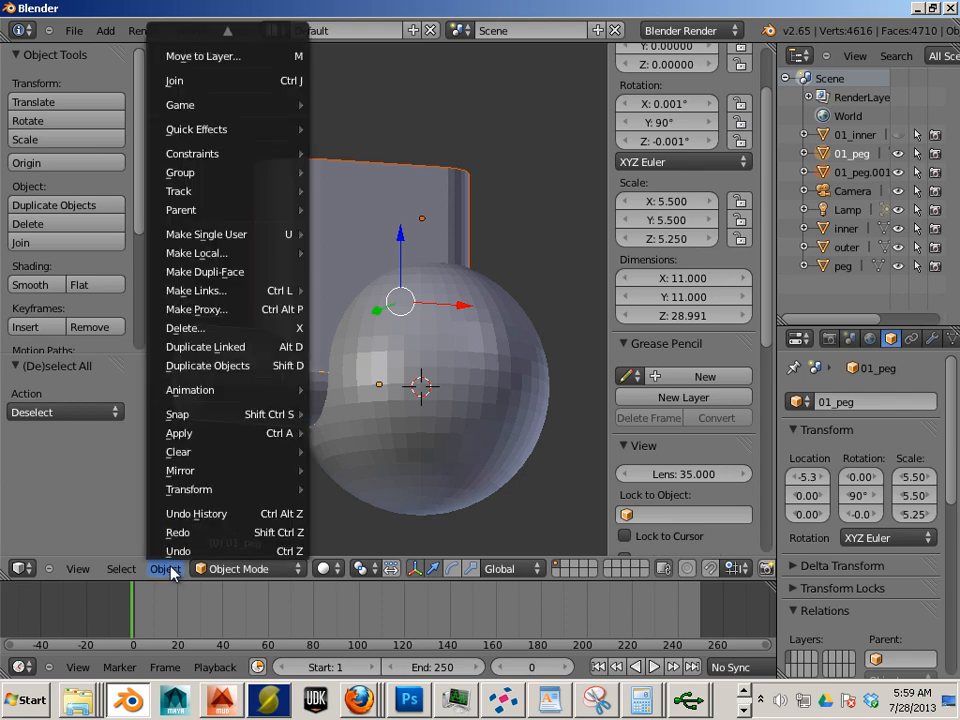
pyautogui.click(238, 79)
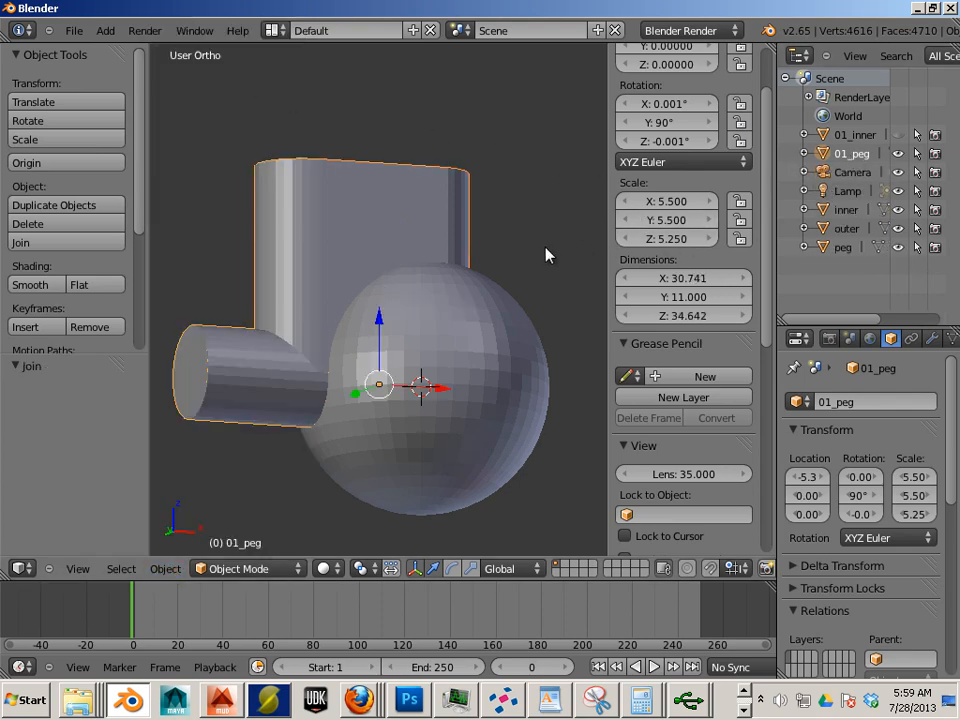
# Cut the 01_peg shape out of the outer sphere with a Boolean Difference modifier and apply it.
pyautogui.moveTo(546, 253); pyautogui.dragTo(462, 272, button='middle')
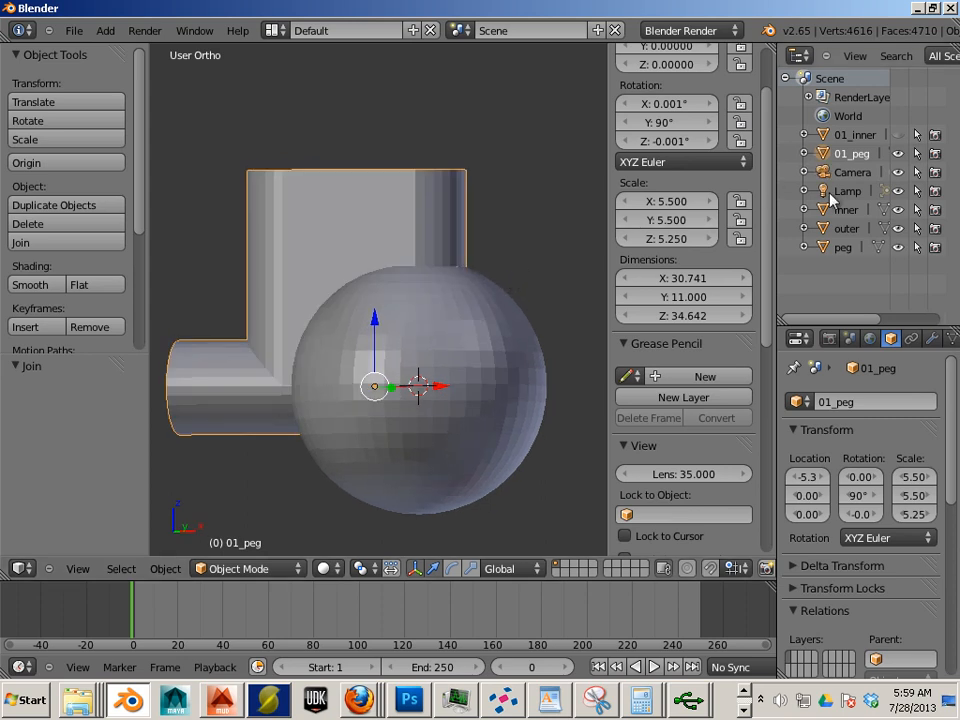
pyautogui.click(840, 229)
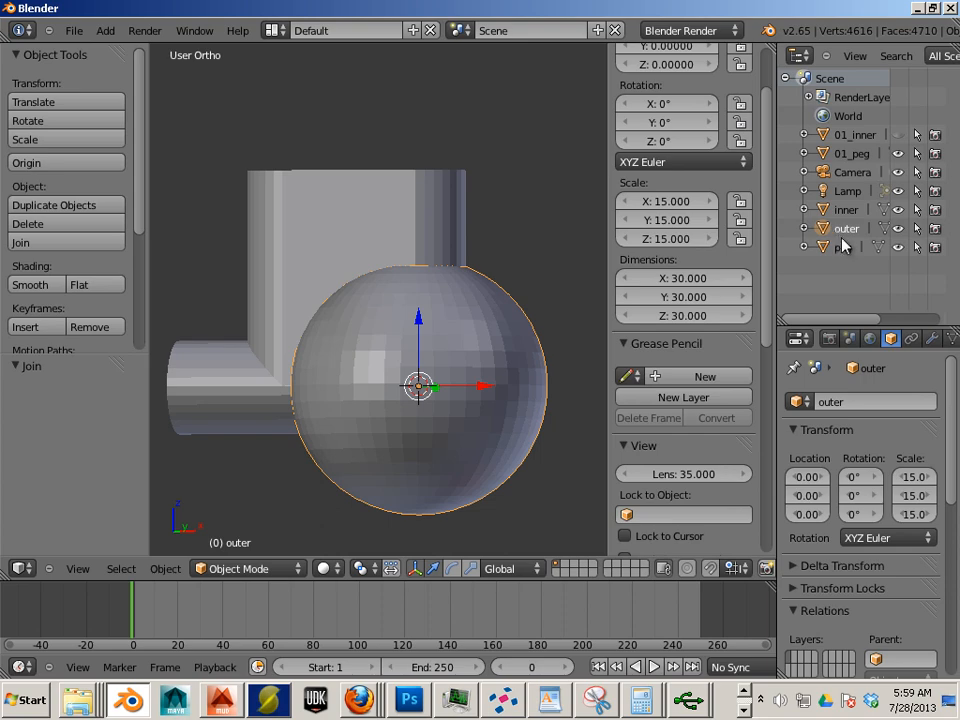
pyautogui.click(933, 340)
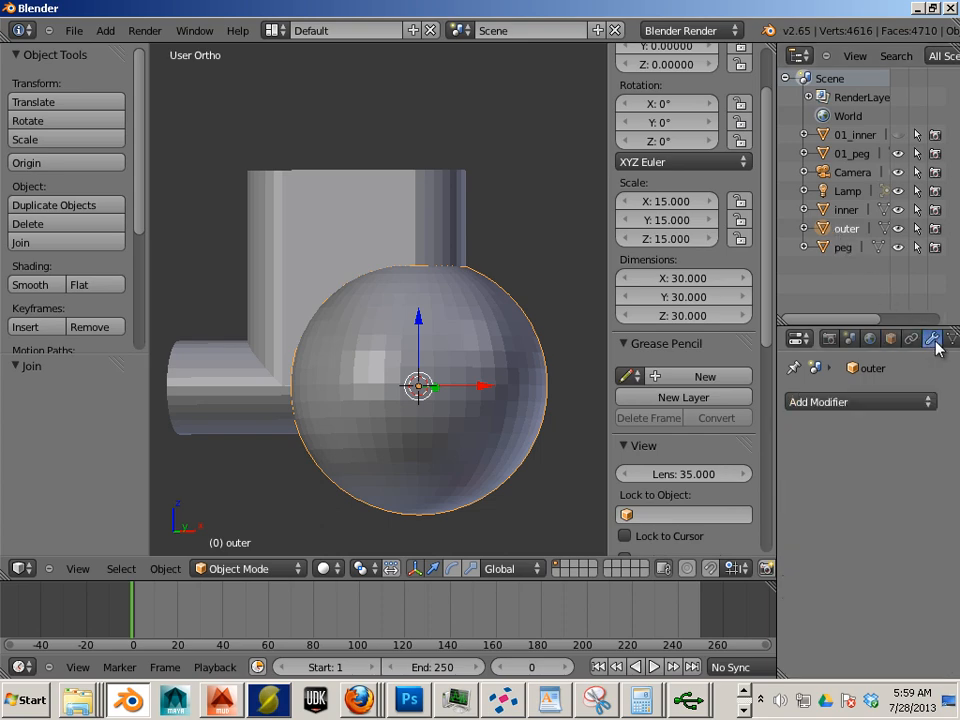
pyautogui.click(915, 401)
pyautogui.click(767, 401)
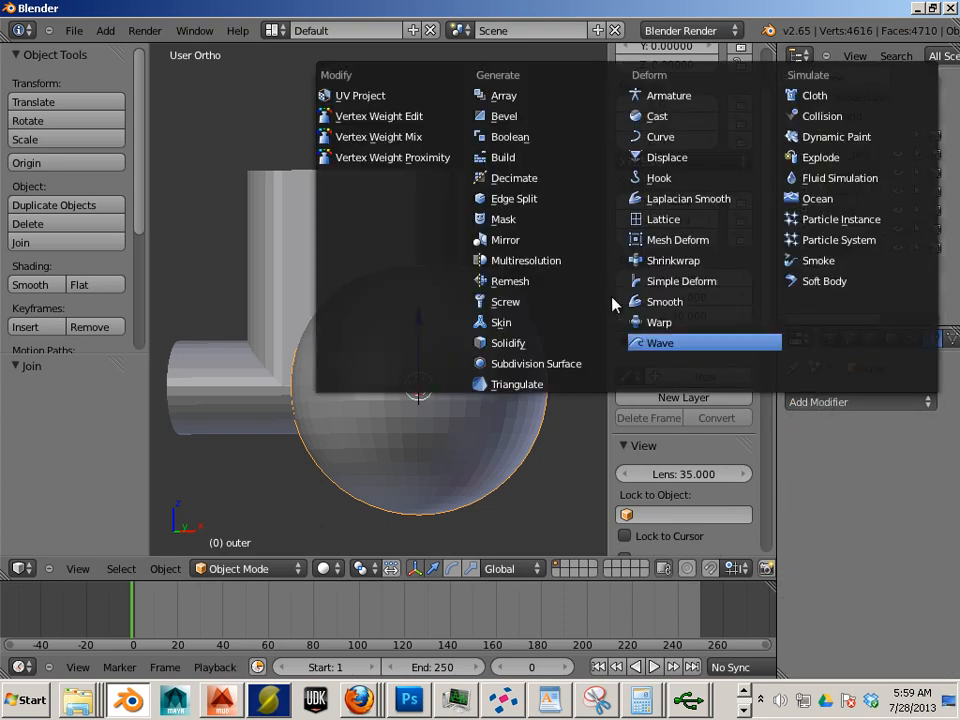
pyautogui.click(525, 137)
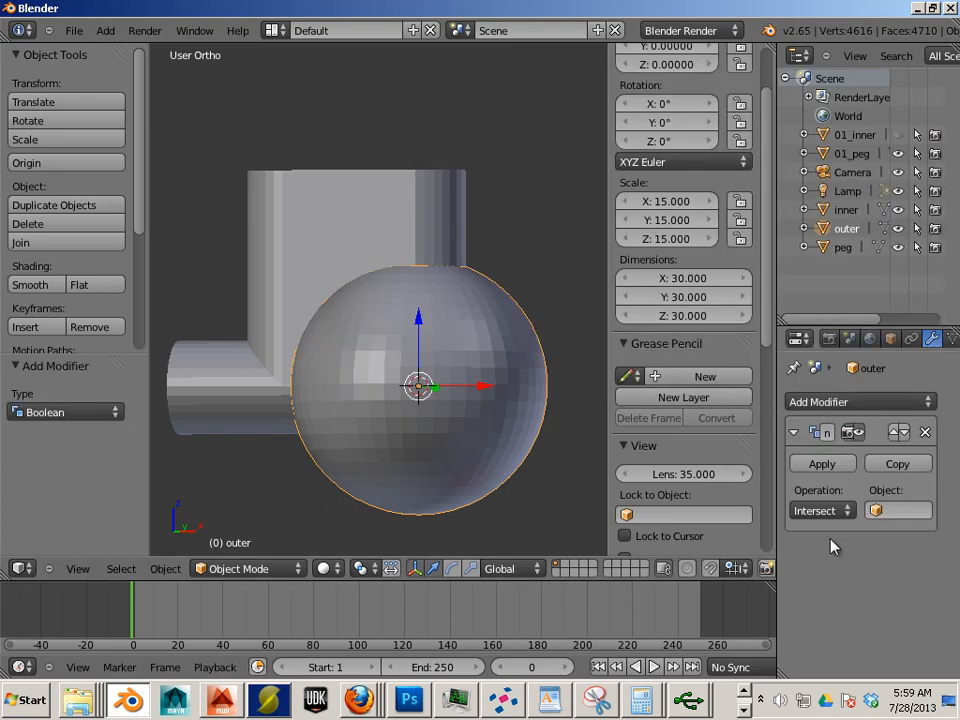
pyautogui.click(830, 511)
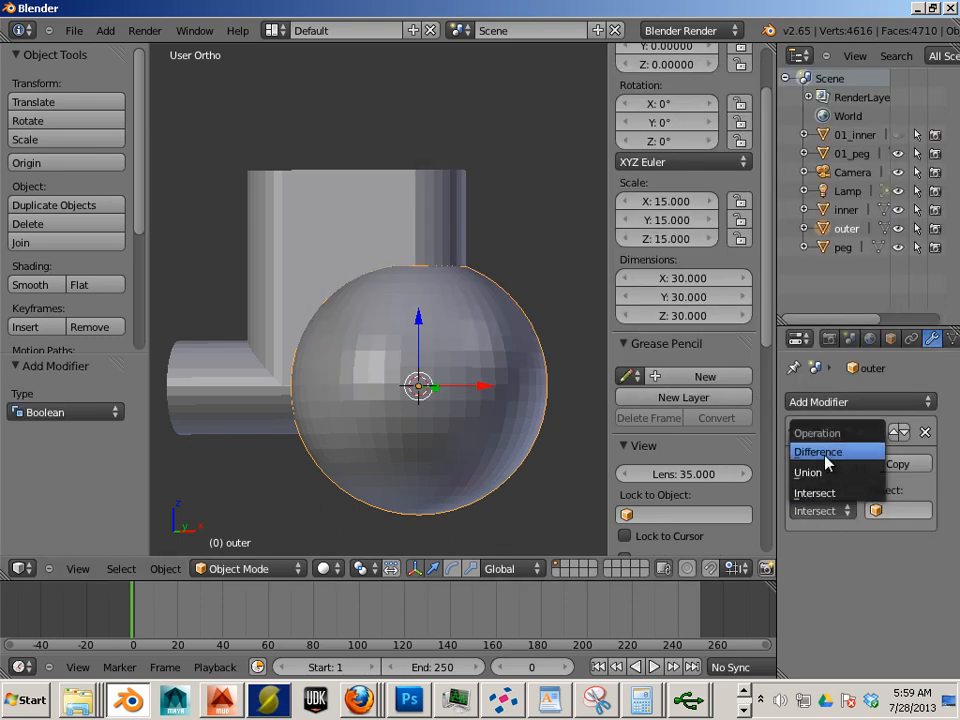
pyautogui.click(876, 512)
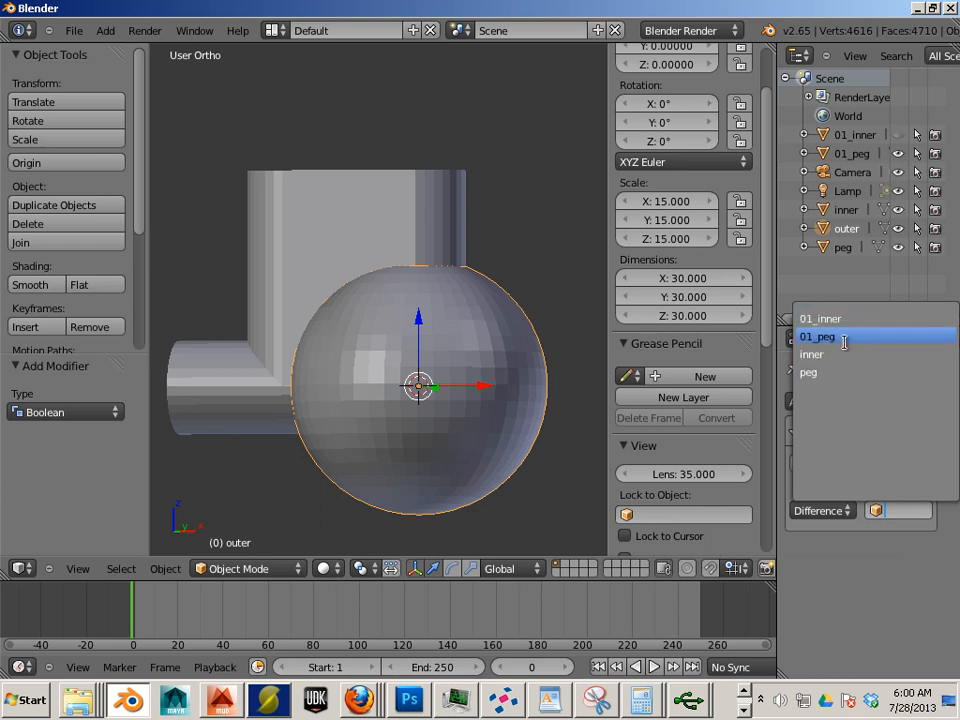
pyautogui.click(810, 337)
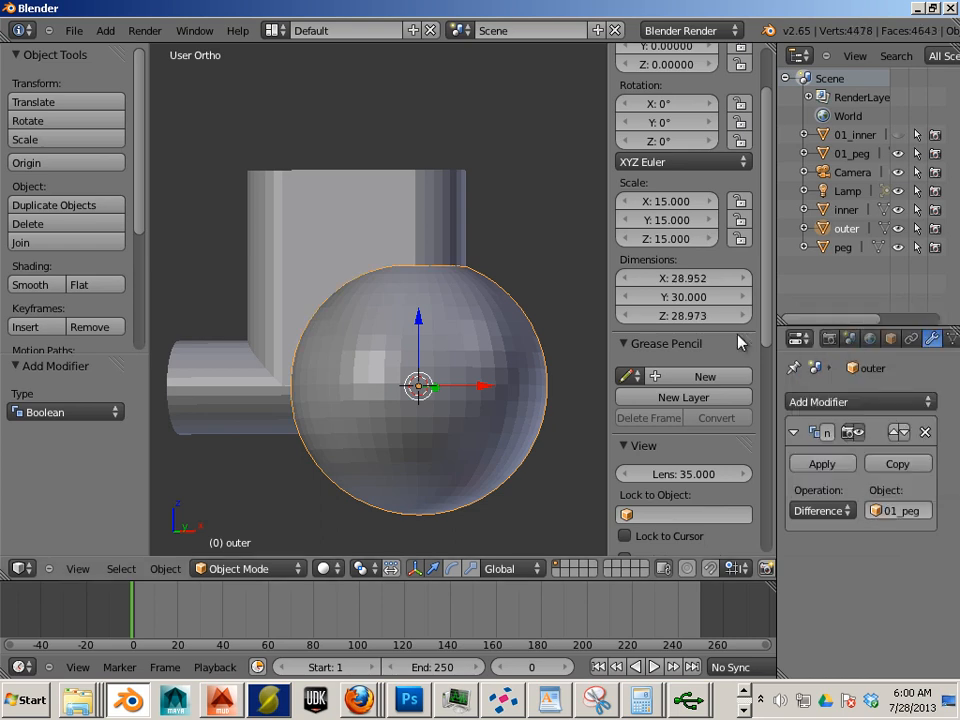
pyautogui.click(834, 466)
# Hide the 01_peg cutter and view the slot cut into the outer sphere.
pyautogui.click(896, 155)
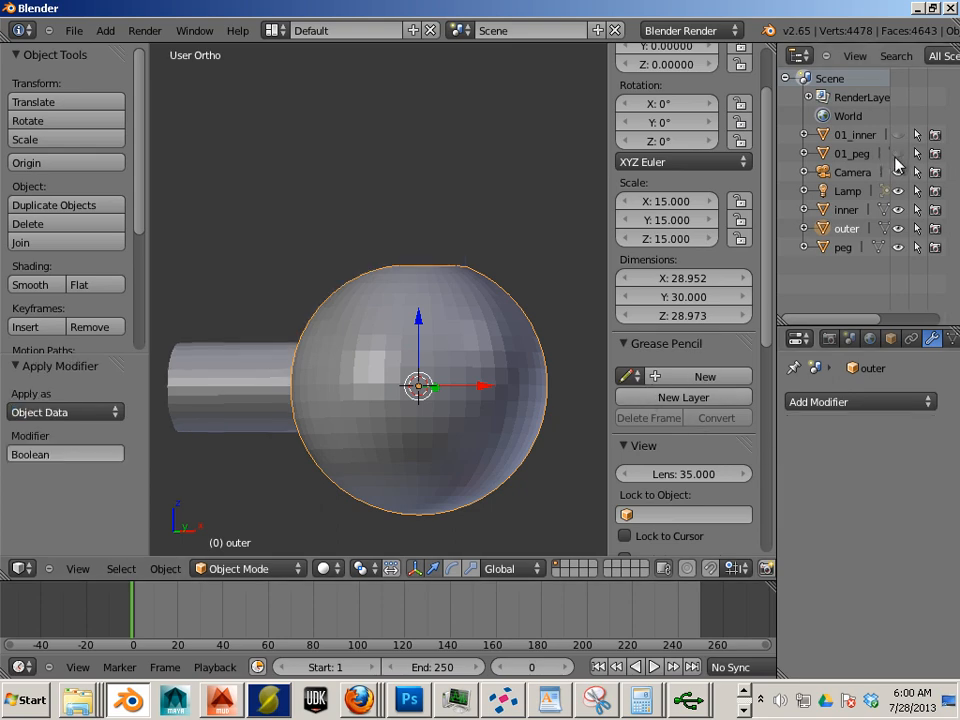
pyautogui.moveTo(347, 208); pyautogui.dragTo(535, 260, button='middle')
pyautogui.scroll(3, 460, 303)
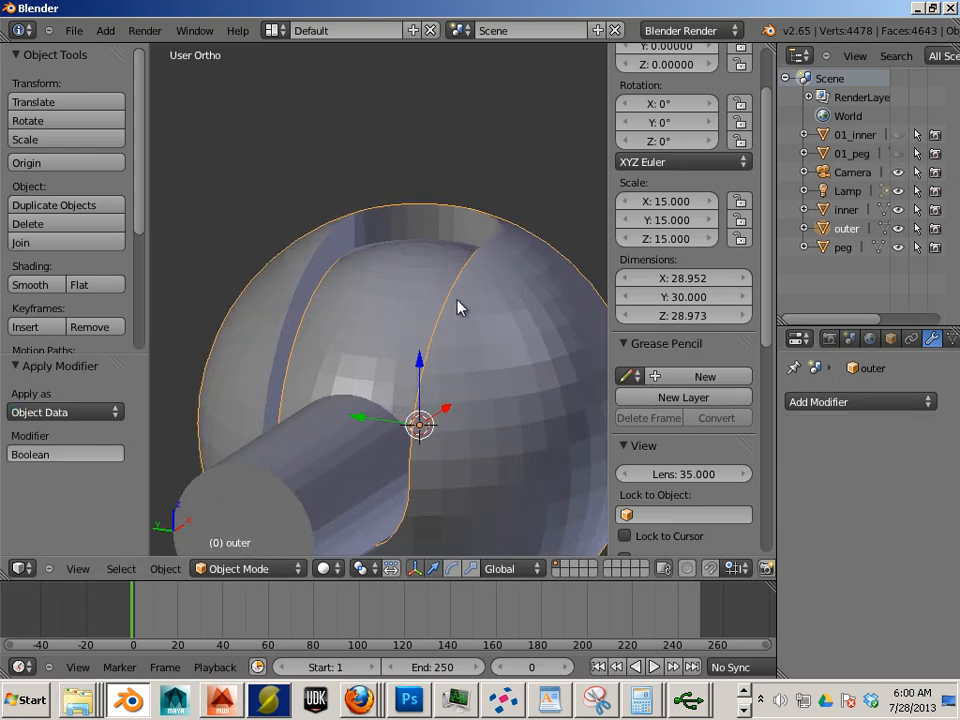
pyautogui.moveTo(318, 352); pyautogui.dragTo(424, 373, button='middle')
pyautogui.keyDown('shift'); pyautogui.moveTo(367, 364); pyautogui.dragTo(407, 367, button='middle'); pyautogui.keyUp('shift')
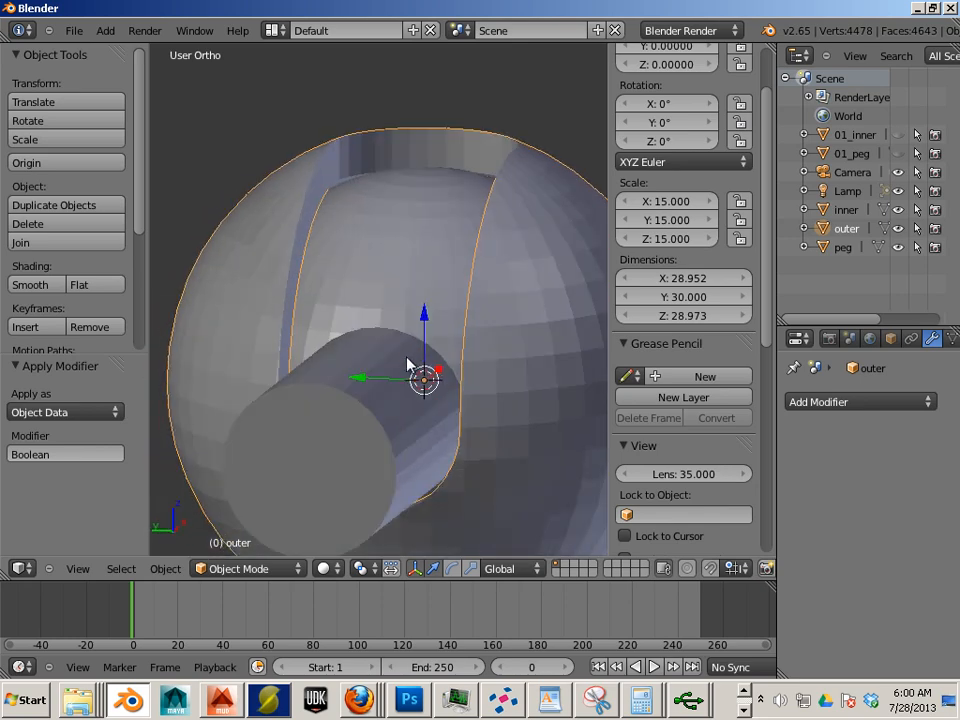
# Join the peg to the inner ball as one object, and select the outer sphere.
pyautogui.rightClick(375, 296)
pyautogui.rightClick(378, 286)
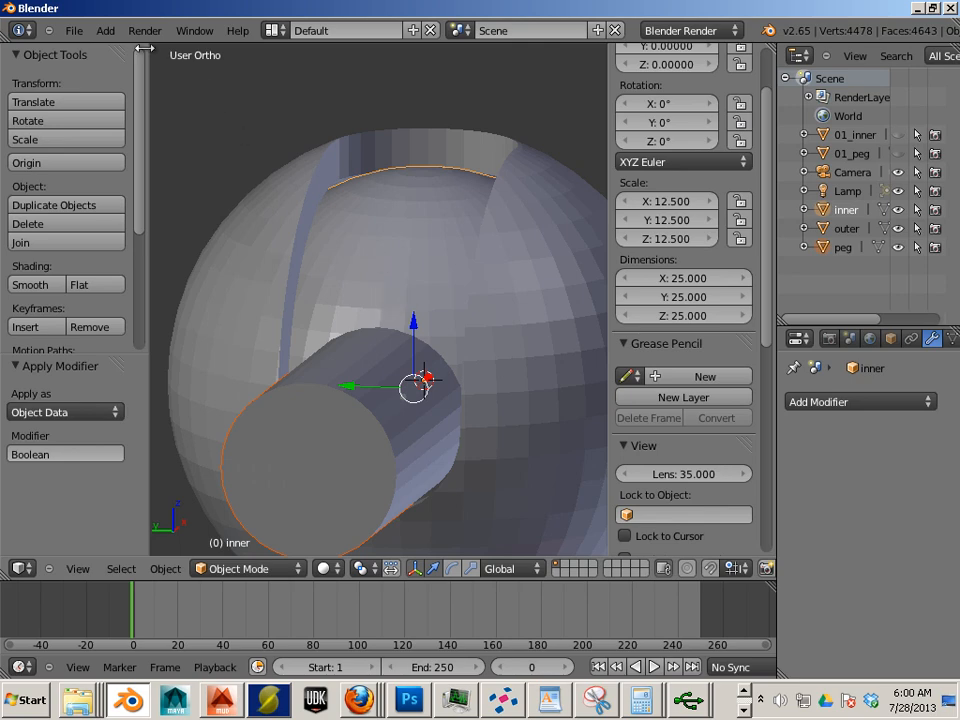
pyautogui.click(165, 568)
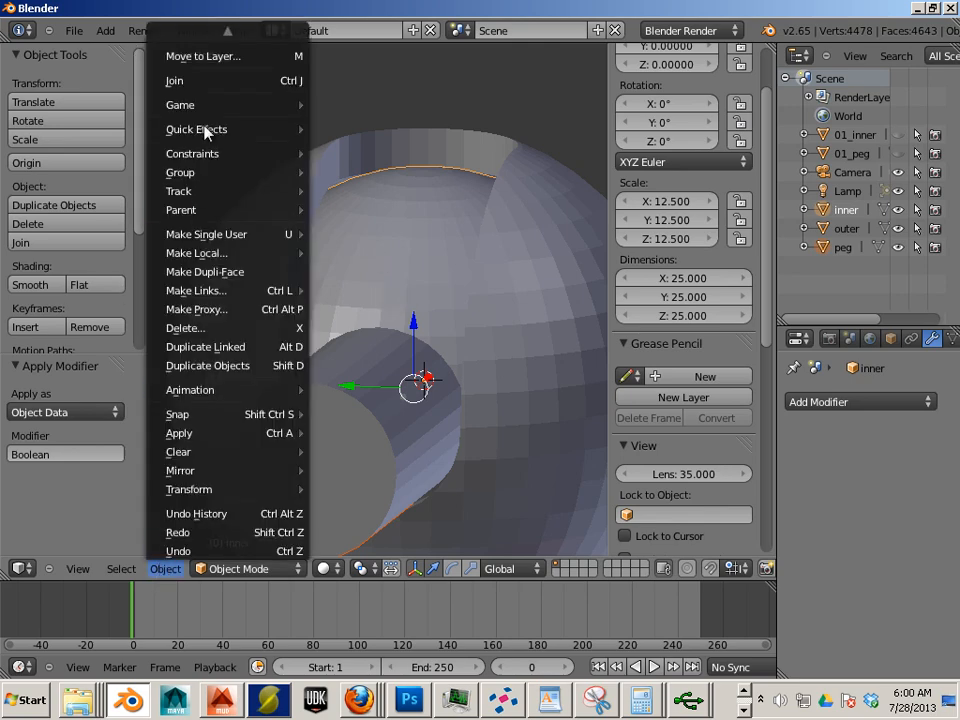
pyautogui.click(207, 82)
pyautogui.moveTo(339, 182); pyautogui.dragTo(366, 377, button='middle')
pyautogui.rightClick(537, 326)
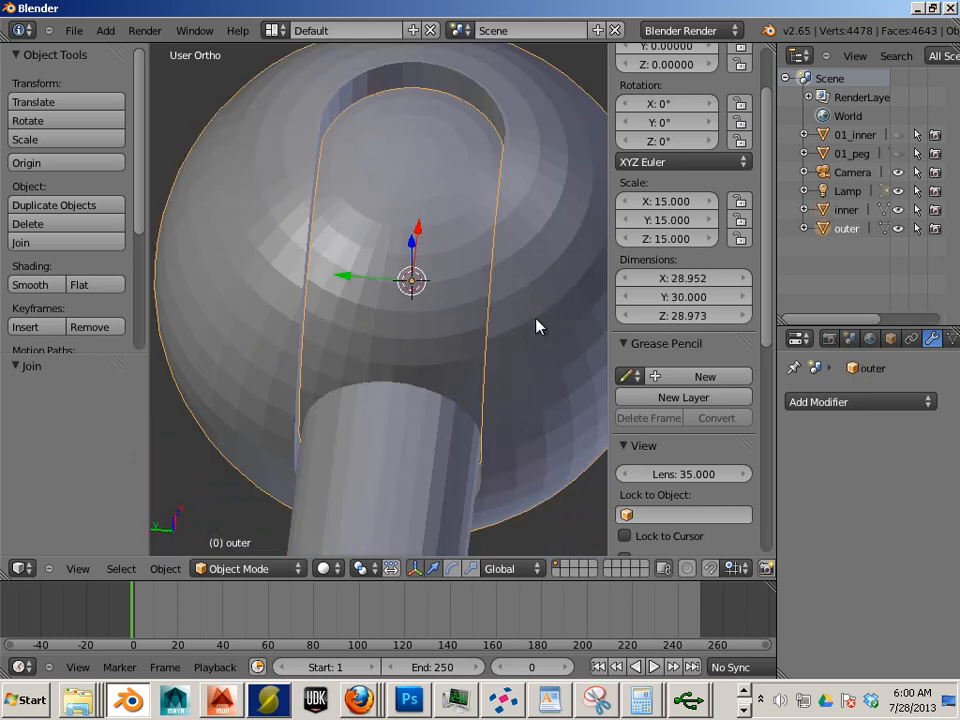
# Add a cylinder and lower it about 19.8 units along Z to sit below the outer sphere.
pyautogui.moveTo(538, 390); pyautogui.dragTo(350, 320, button='middle')
pyautogui.keyDown('shift'); pyautogui.moveTo(458, 360); pyautogui.dragTo(387, 262, button='middle'); pyautogui.keyUp('shift')
pyautogui.scroll(-4, 347, 305)
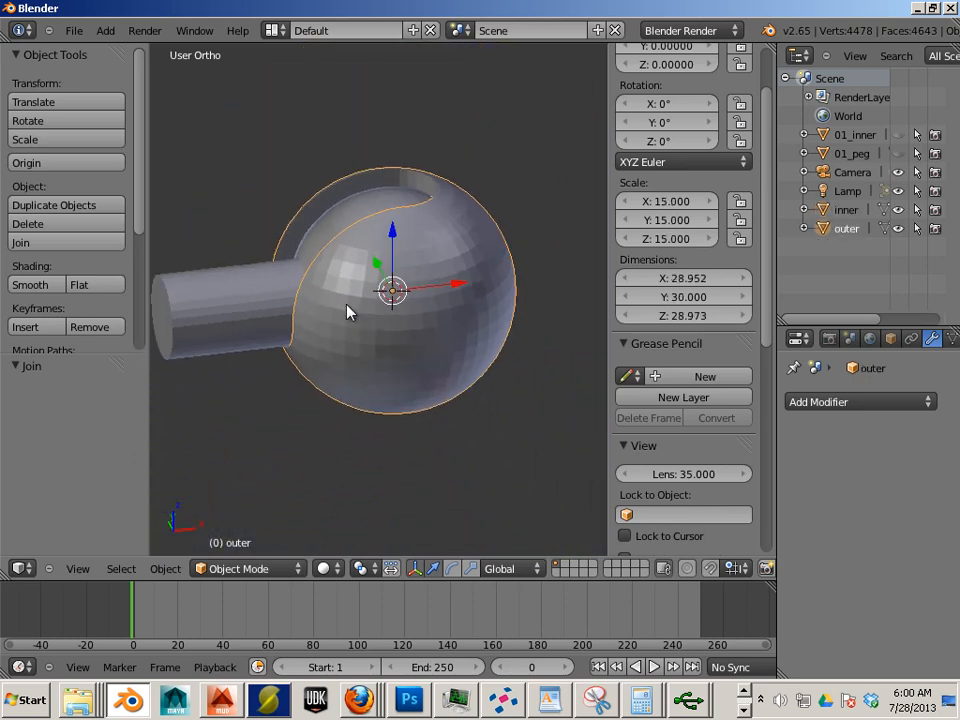
pyautogui.moveTo(347, 312); pyautogui.dragTo(416, 347, button='middle')
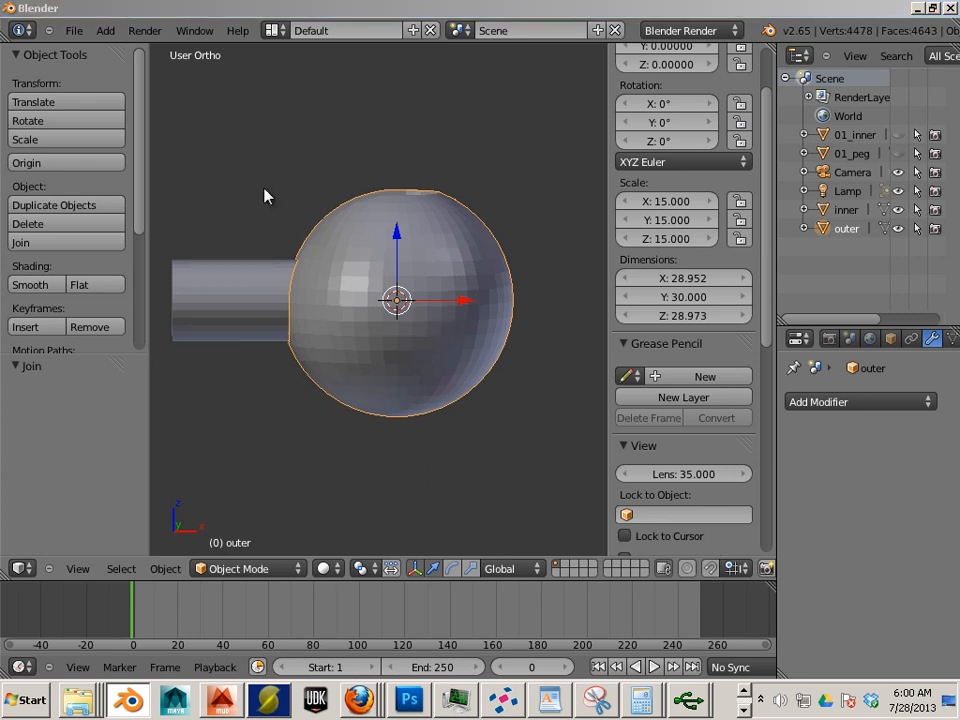
pyautogui.click(104, 31)
pyautogui.moveTo(120, 49)
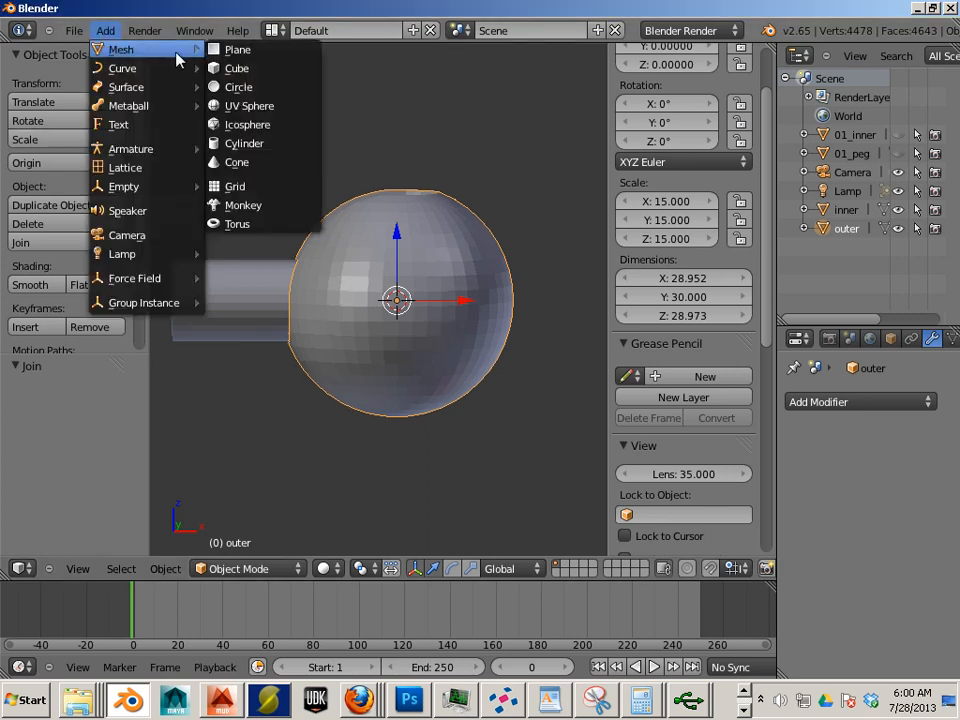
pyautogui.click(258, 145)
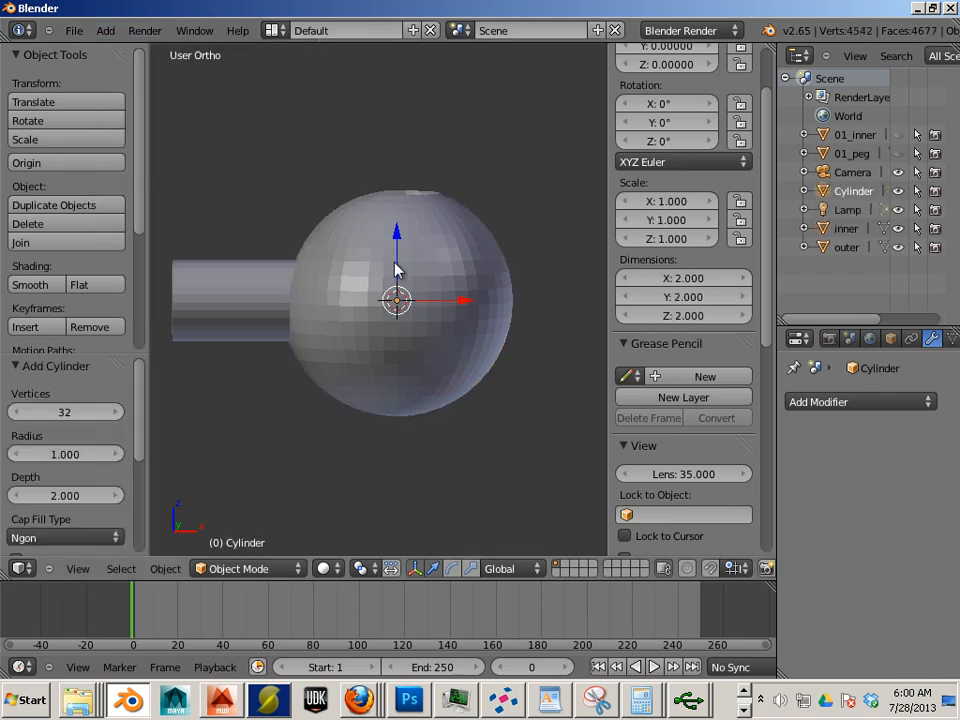
pyautogui.moveTo(394, 236); pyautogui.dragTo(444, 364)
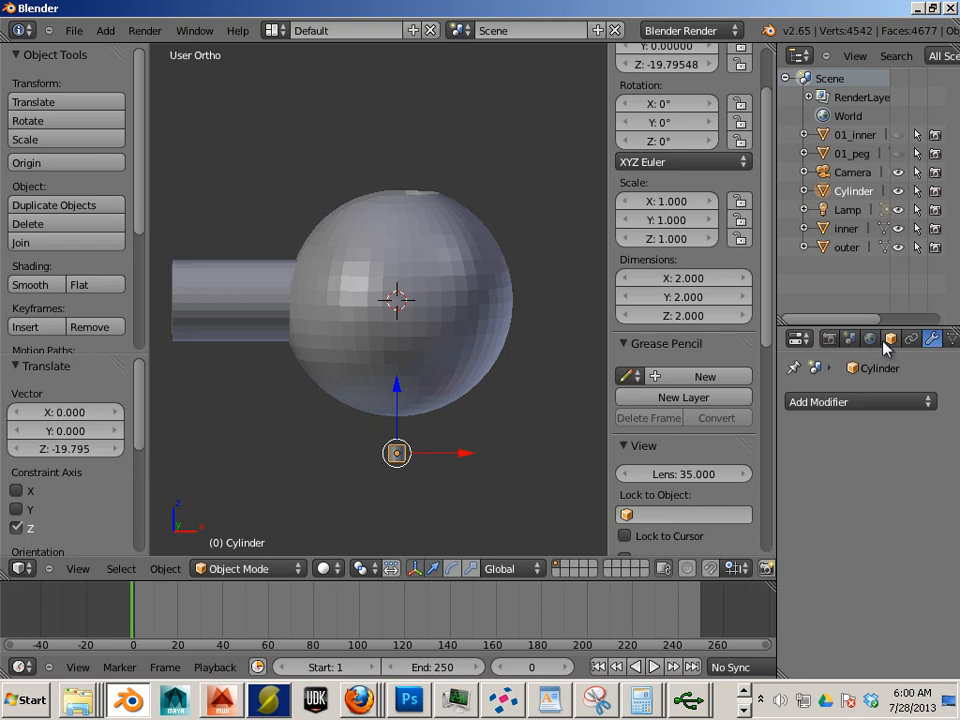
# Set the new cylinder's X and Y dimensions to 10.
pyautogui.scroll(3, 677, 160)
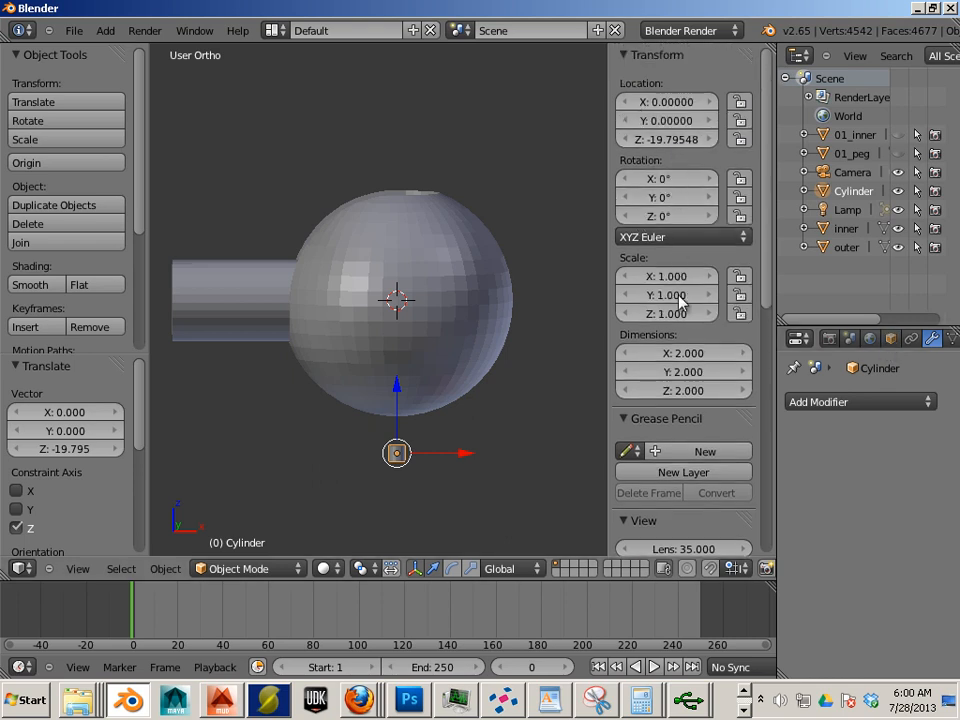
pyautogui.click(681, 352)
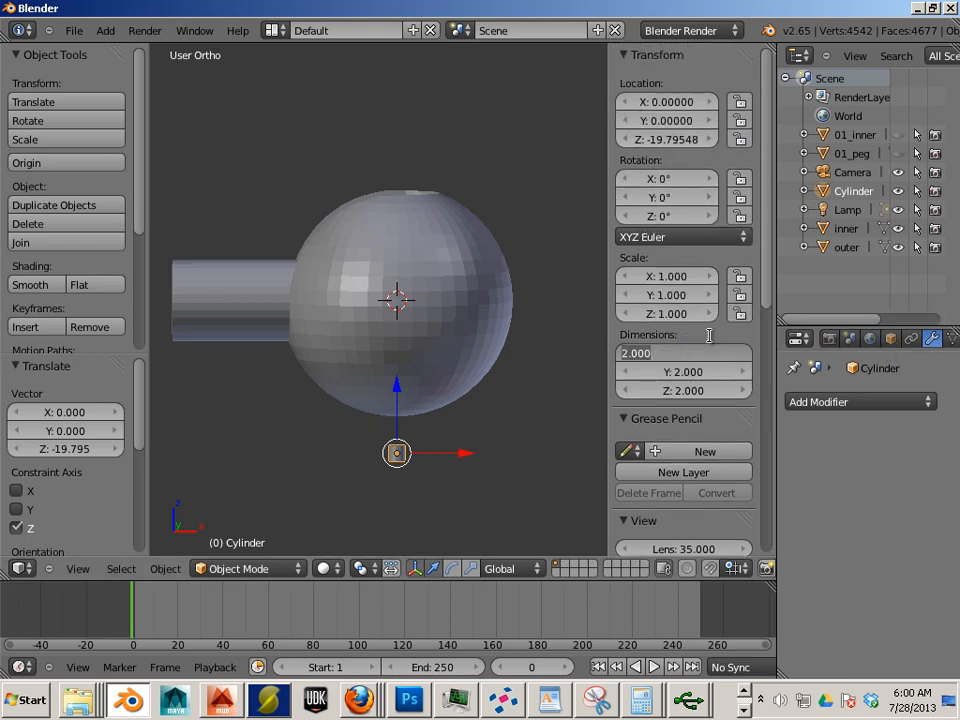
pyautogui.write('10')
pyautogui.press('Tab')
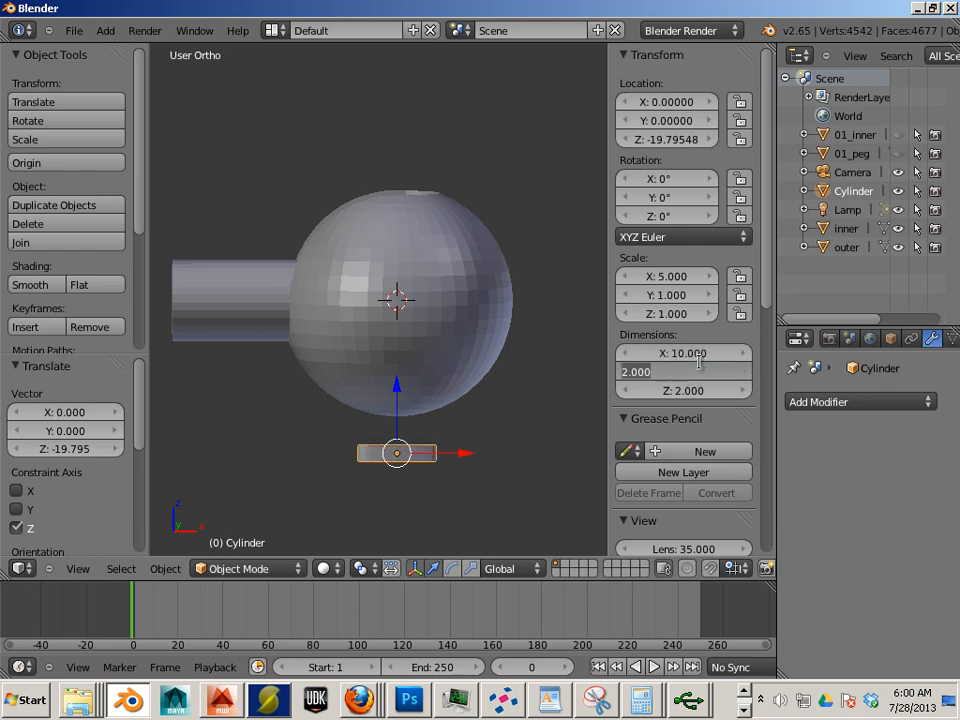
pyautogui.write('10')
pyautogui.press('Return')
# Set the new cylinder's X and Y dimensions to 10.5.
pyautogui.click(700, 356)
pyautogui.write('10.5')
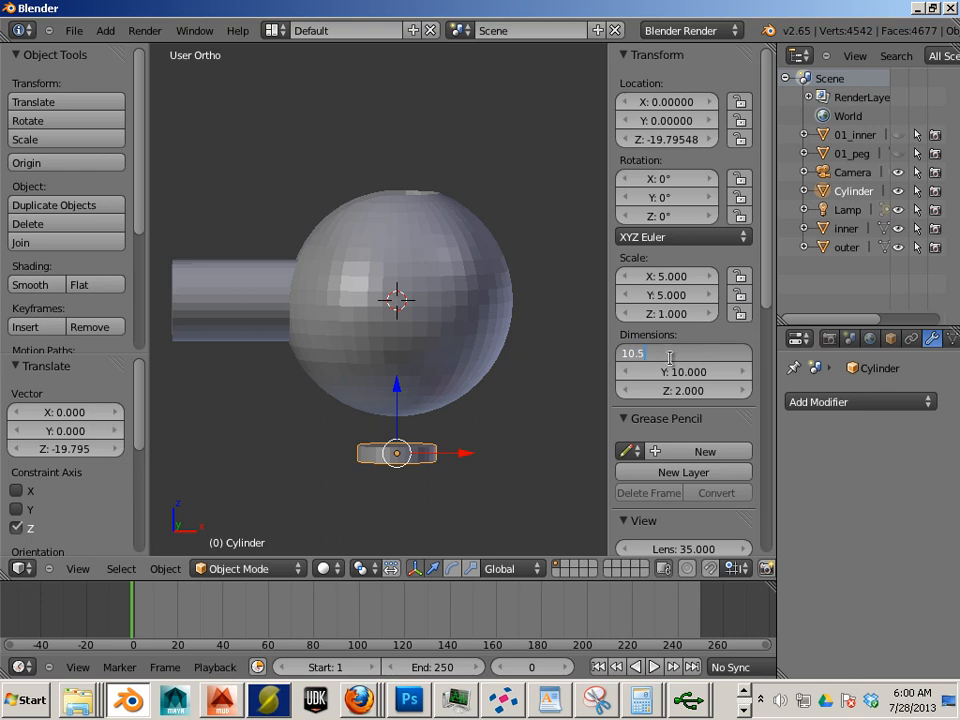
pyautogui.press('Tab')
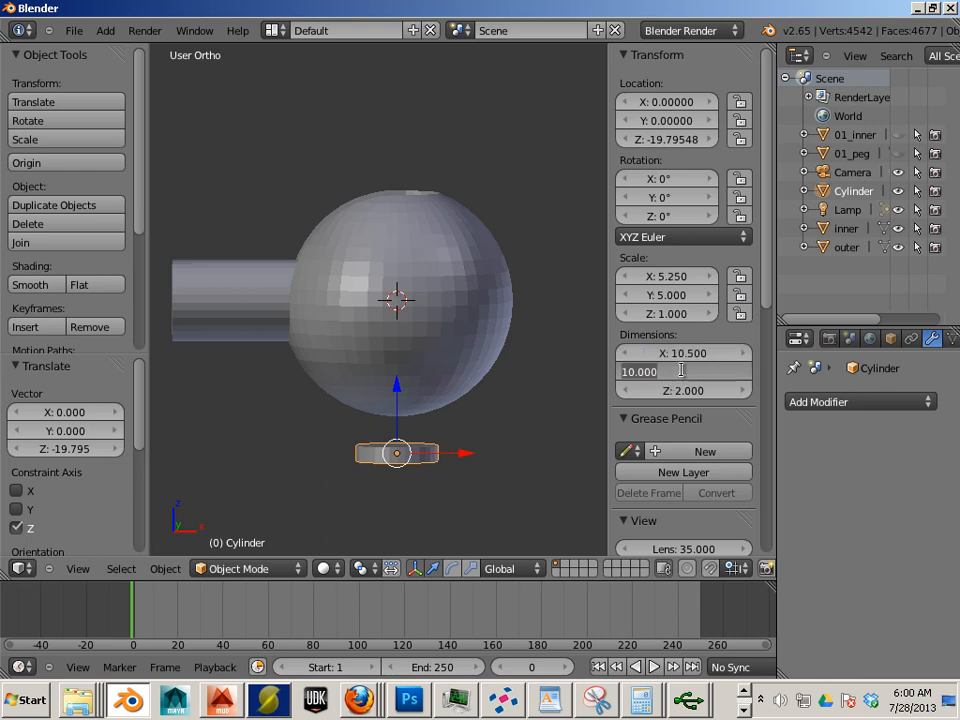
pyautogui.write('10.5')
pyautogui.press('Return')
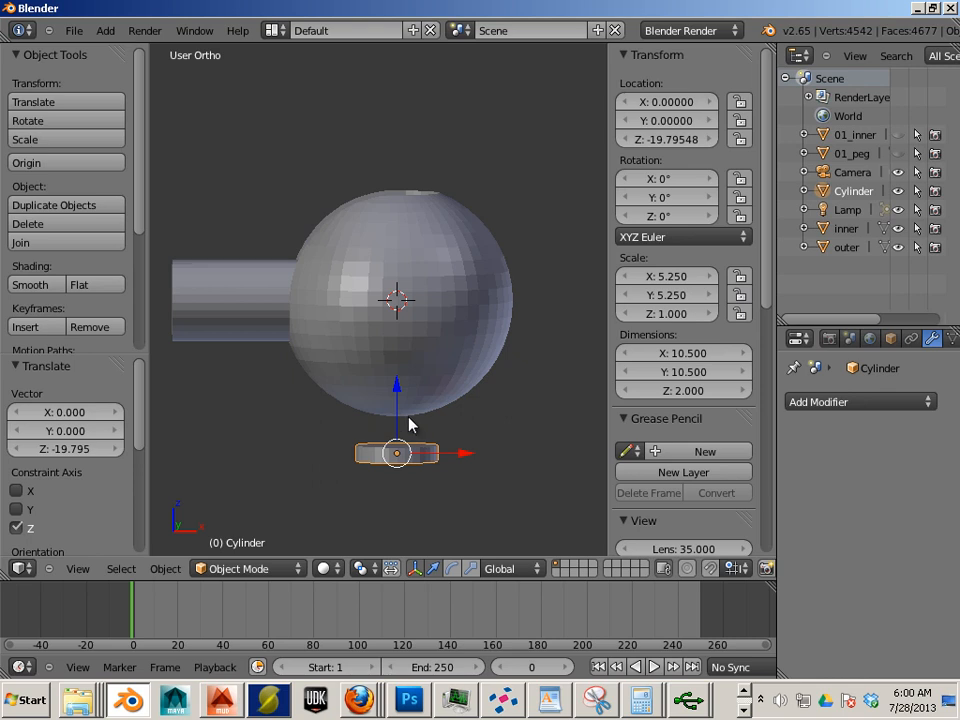
# Stretch the cylinder along Z to about 13.8 units tall and switch to the front view.
pyautogui.press('s')
pyautogui.press('z')
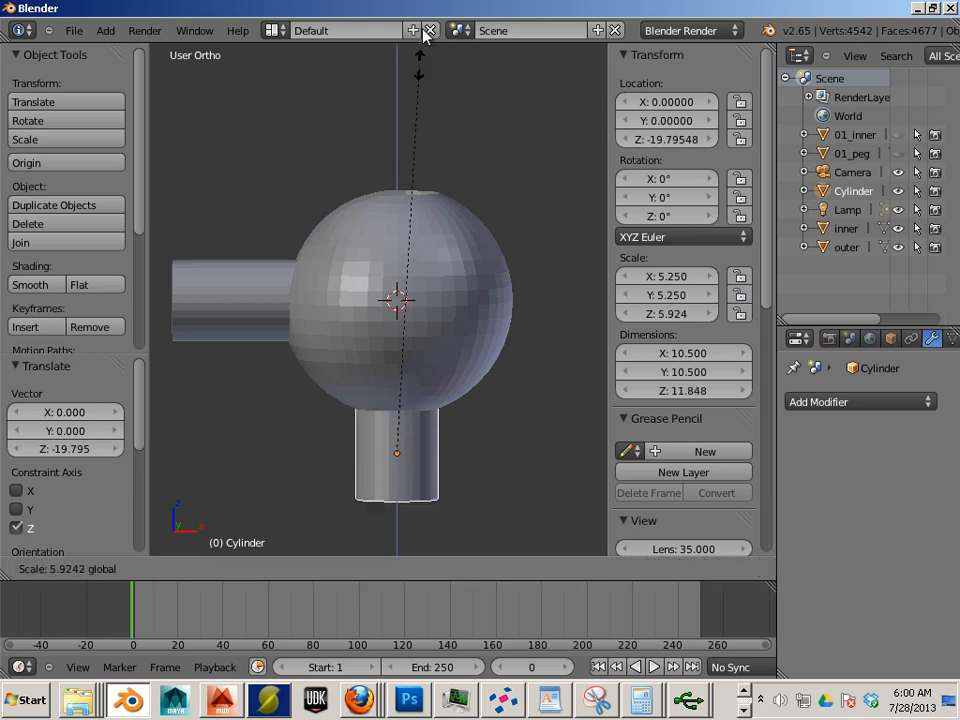
pyautogui.click(369, 160)
pyautogui.press('KP_1')
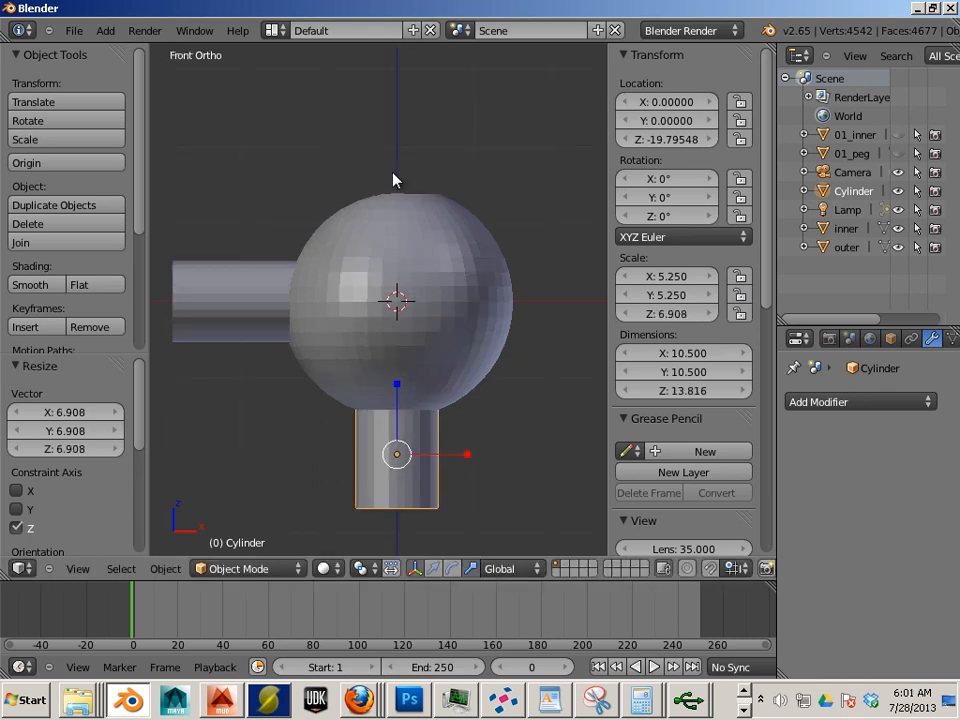
# Switch to wireframe shading and lengthen the cylinder along Z to about 22.7 units.
pyautogui.press('z')
pyautogui.keyDown('shift'); pyautogui.moveTo(394, 360); pyautogui.dragTo(418, 231, button='middle'); pyautogui.keyUp('shift')
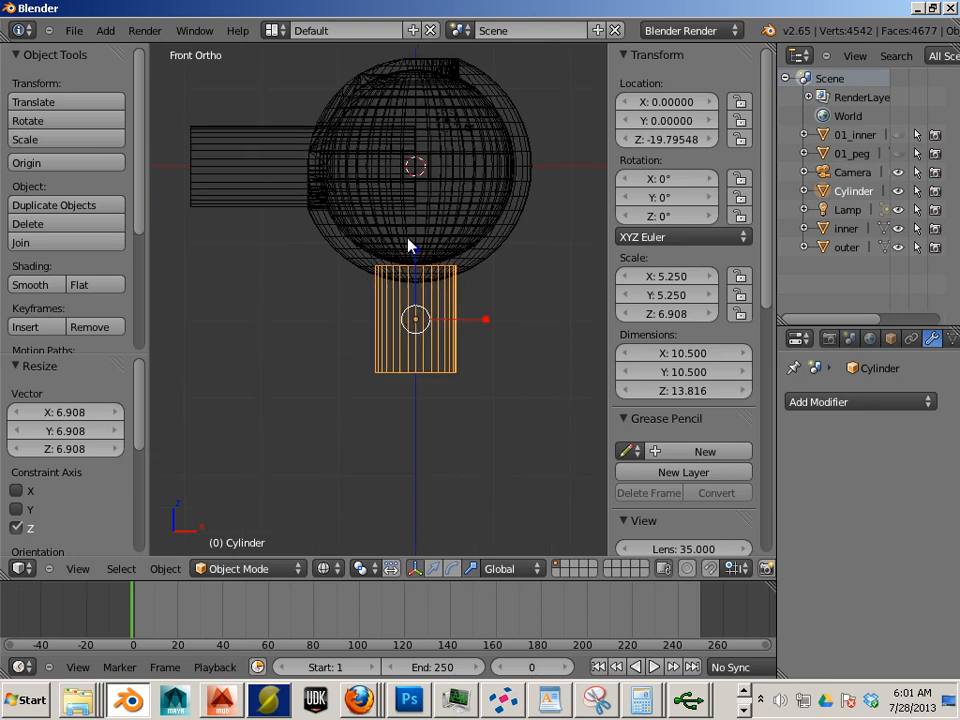
pyautogui.scroll(2, 407, 242)
pyautogui.press('s')
pyautogui.press('z')
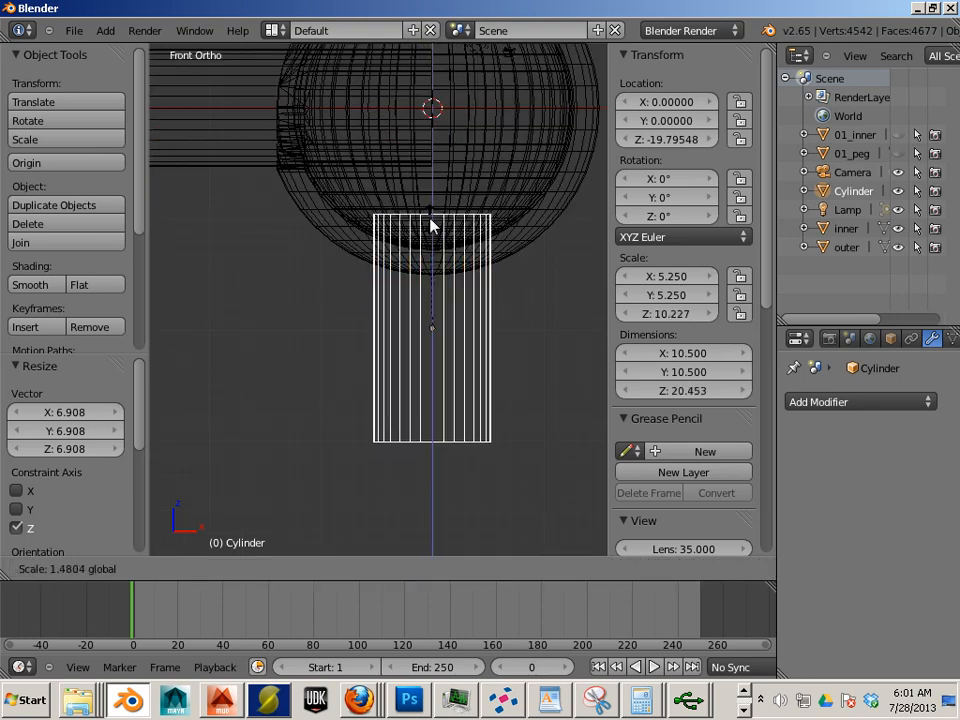
pyautogui.click(433, 213)
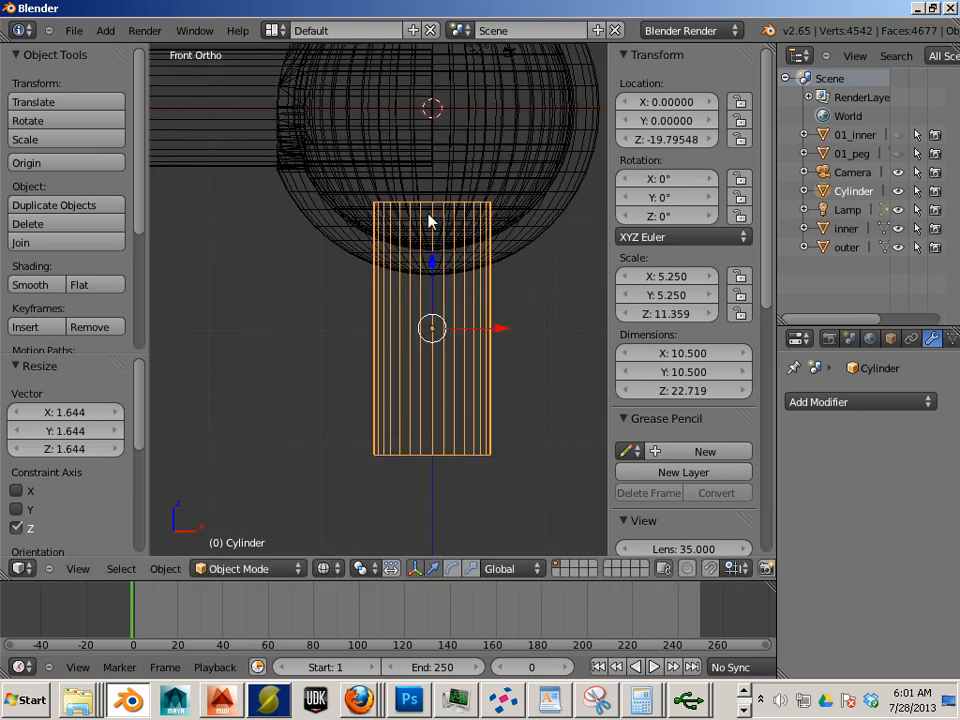
# Lower the cylinder about 4.7 units along Z so its top ends inside the outer sphere's wall, and deselect it.
pyautogui.press('g')
pyautogui.press('z')
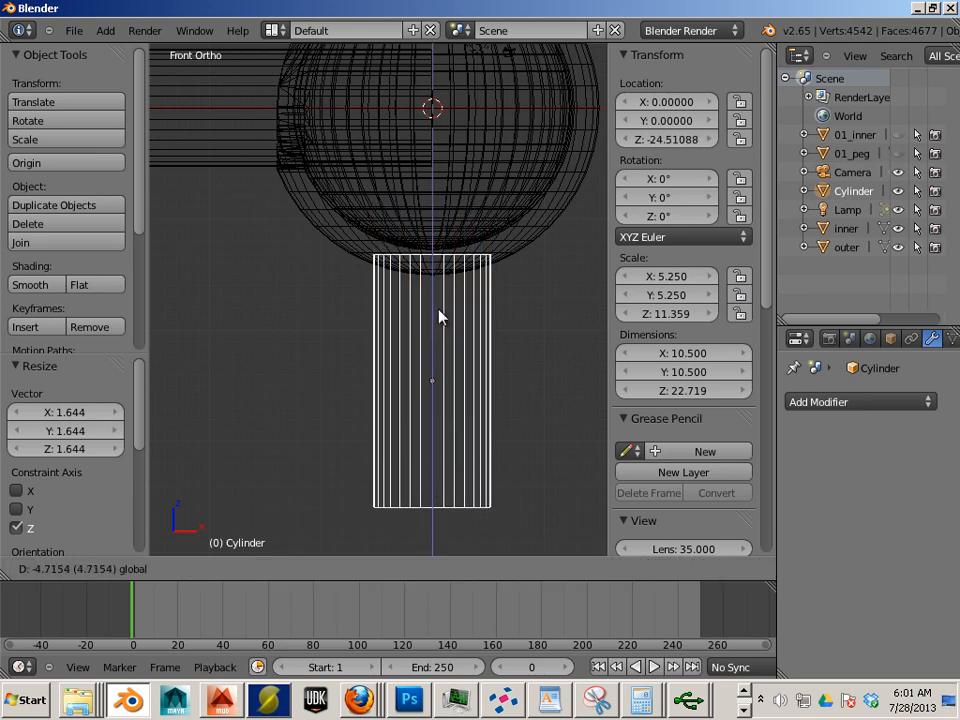
pyautogui.click(437, 317)
pyautogui.press('a')
pyautogui.scroll(-2, 326, 273)
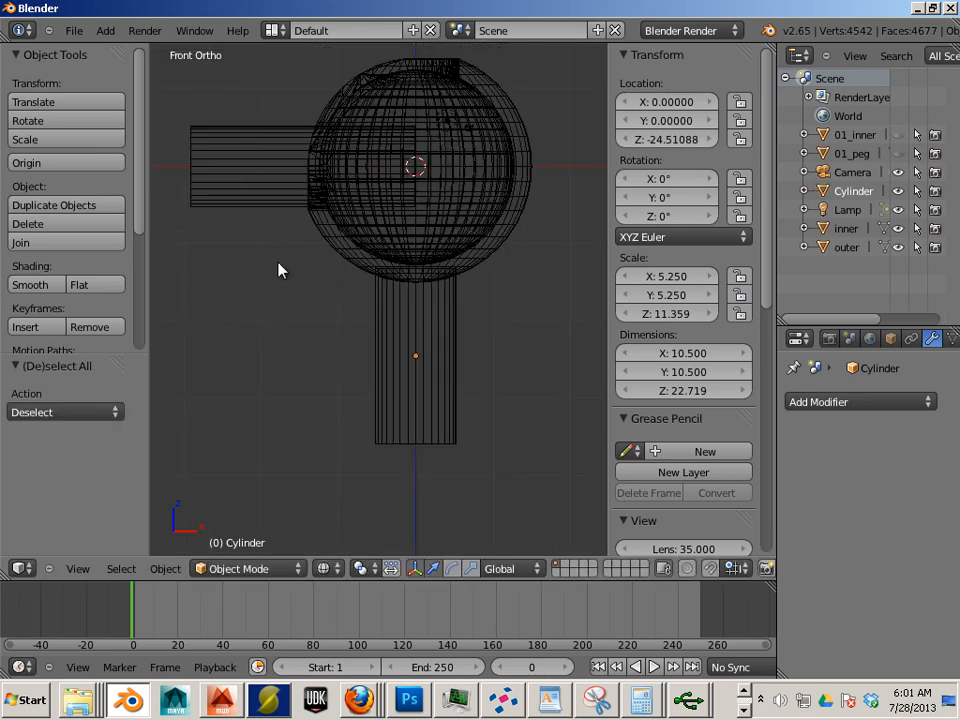
pyautogui.keyDown('shift'); pyautogui.moveTo(268, 262); pyautogui.dragTo(244, 348, button='middle'); pyautogui.keyUp('shift')
pyautogui.keyDown('alt'); pyautogui.scroll(-1, 273, 325); pyautogui.keyUp('alt')
pyautogui.scroll(1, 276, 327)
pyautogui.scroll(-1, 278, 326)
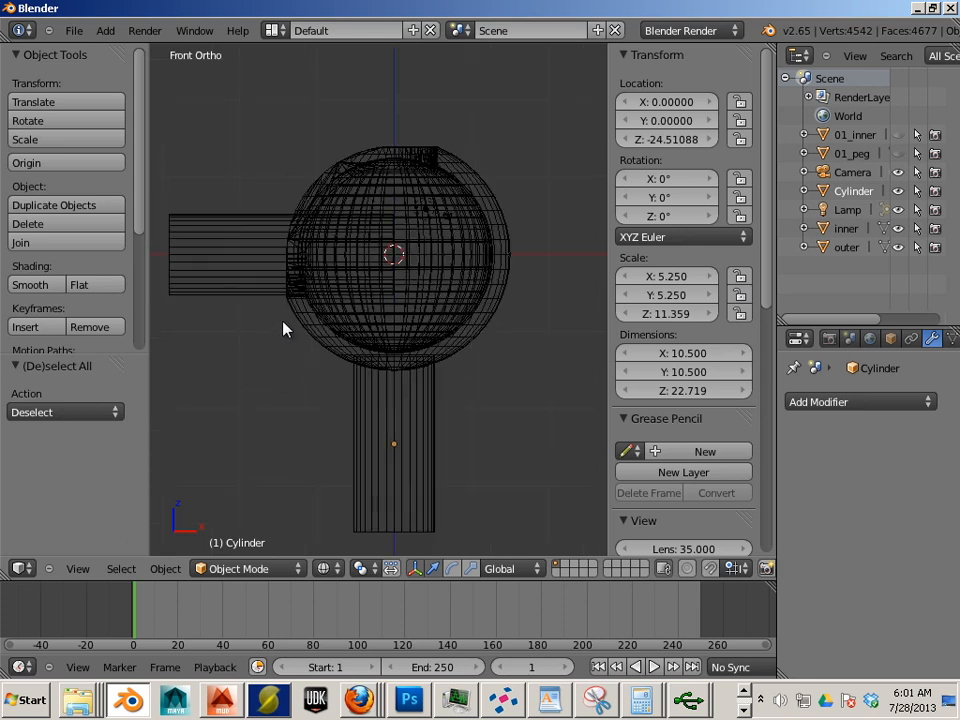
pyautogui.scroll(-1, 424, 377)
pyautogui.rightClick(426, 390)
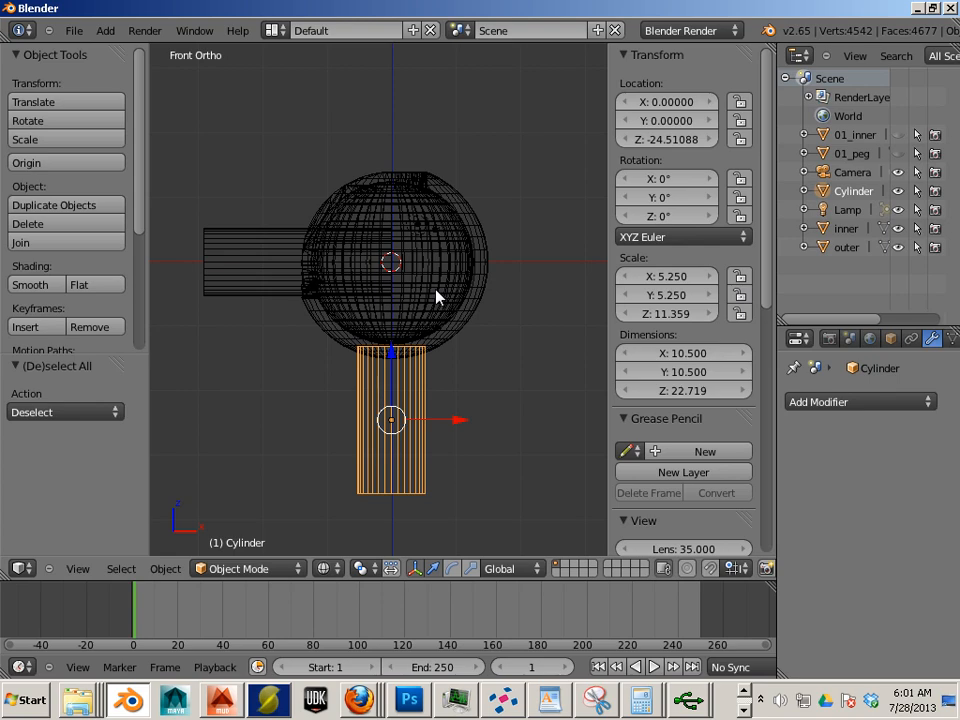
pyautogui.press('a')
pyautogui.scroll(2, 459, 373)
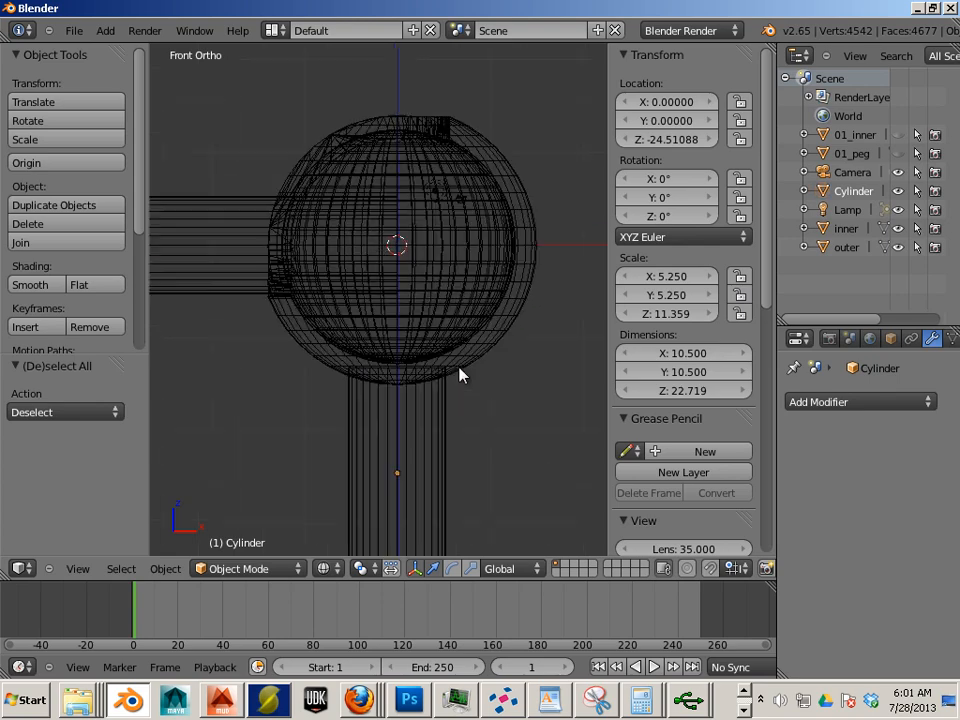
pyautogui.scroll(2, 462, 380)
pyautogui.rightClick(471, 392)
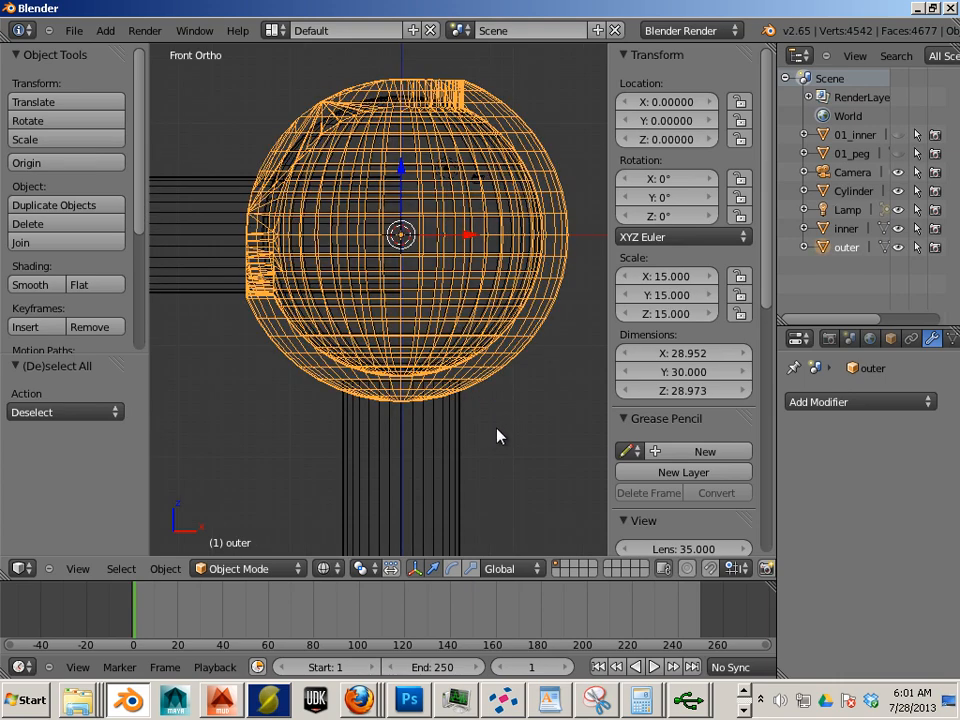
pyautogui.keyDown('shift'); pyautogui.rightClick(460, 433); pyautogui.keyUp('shift')
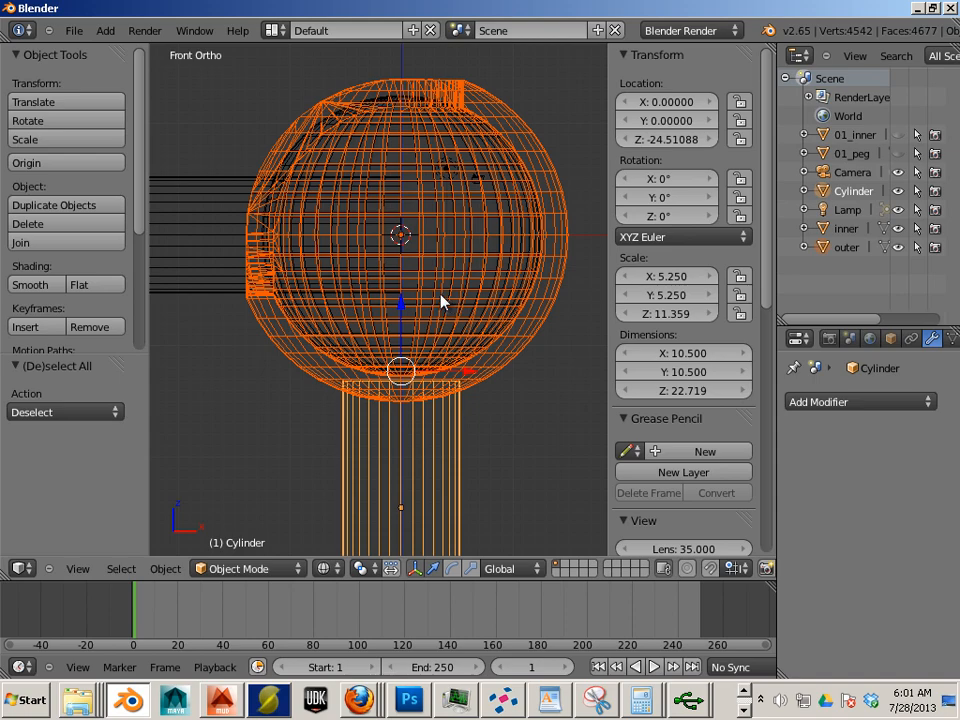
pyautogui.scroll(1, 441, 300)
pyautogui.press('a')
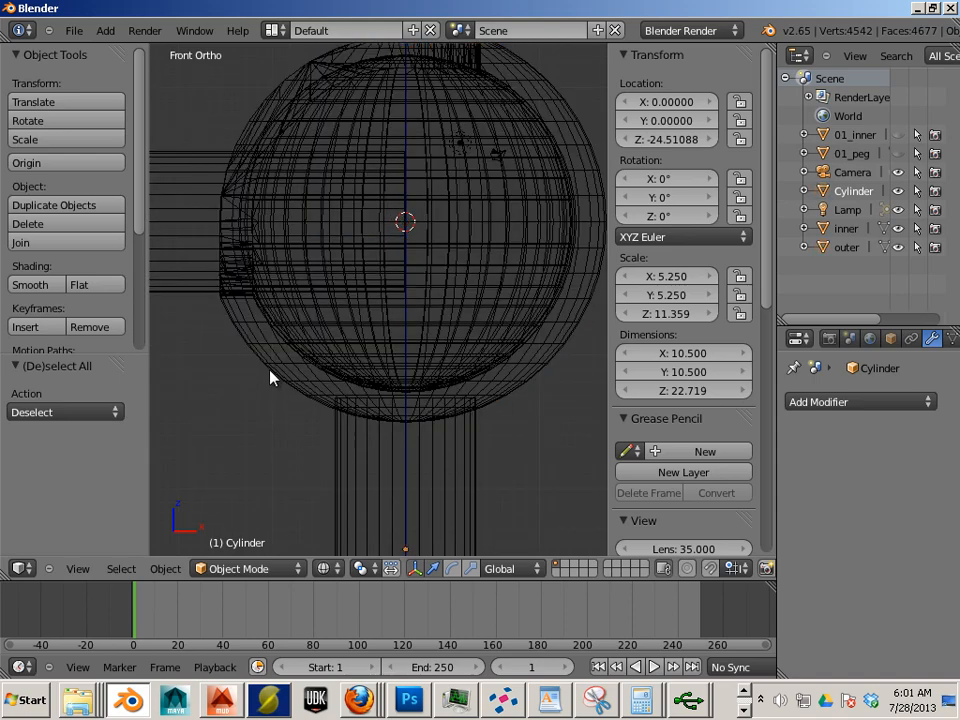
# Join the outer sphere and the vertical peg cylinder beneath it into one object, and deselect it.
pyautogui.rightClick(270, 378)
pyautogui.keyDown('shift'); pyautogui.rightClick(336, 480); pyautogui.keyUp('shift')
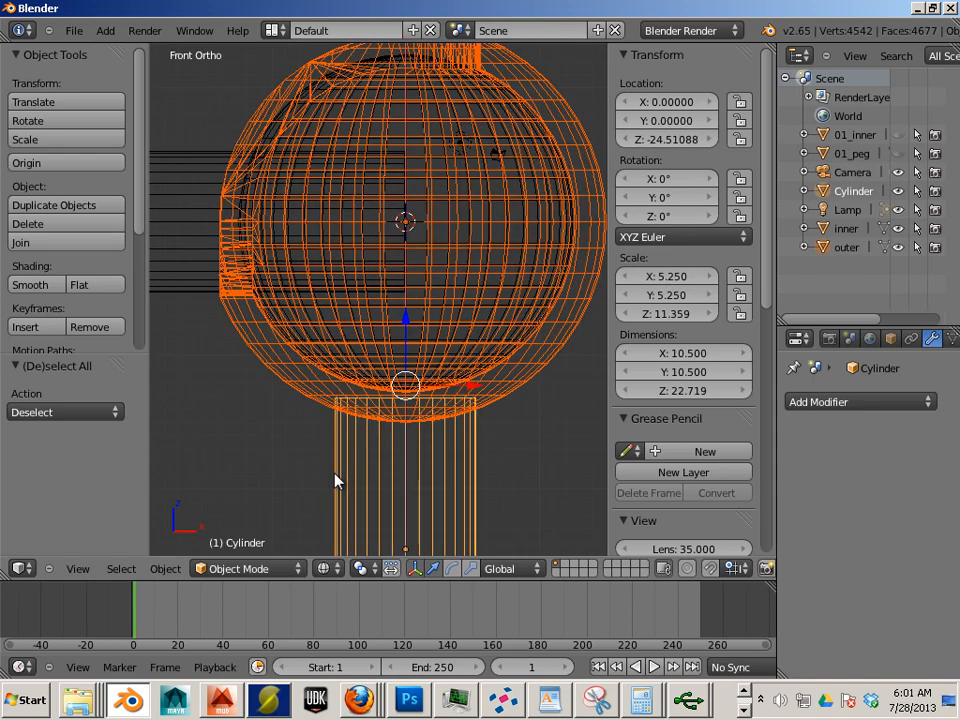
pyautogui.rightClick(328, 410)
pyautogui.keyDown('shift'); pyautogui.rightClick(460, 472); pyautogui.keyUp('shift')
pyautogui.click(165, 568)
pyautogui.click(129, 62)
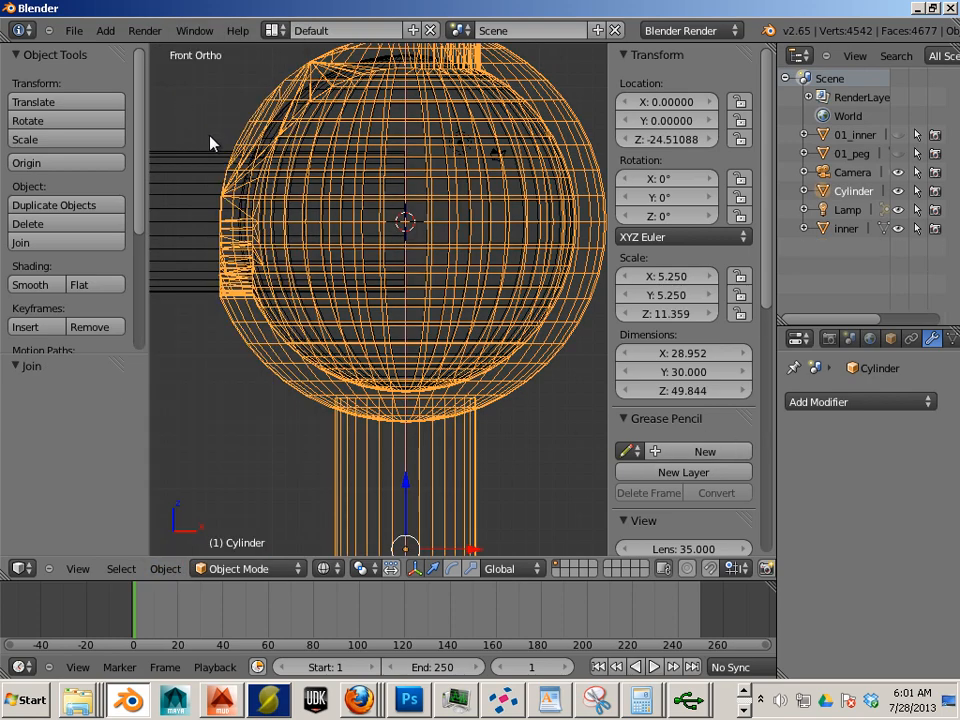
pyautogui.scroll(-2, 273, 234)
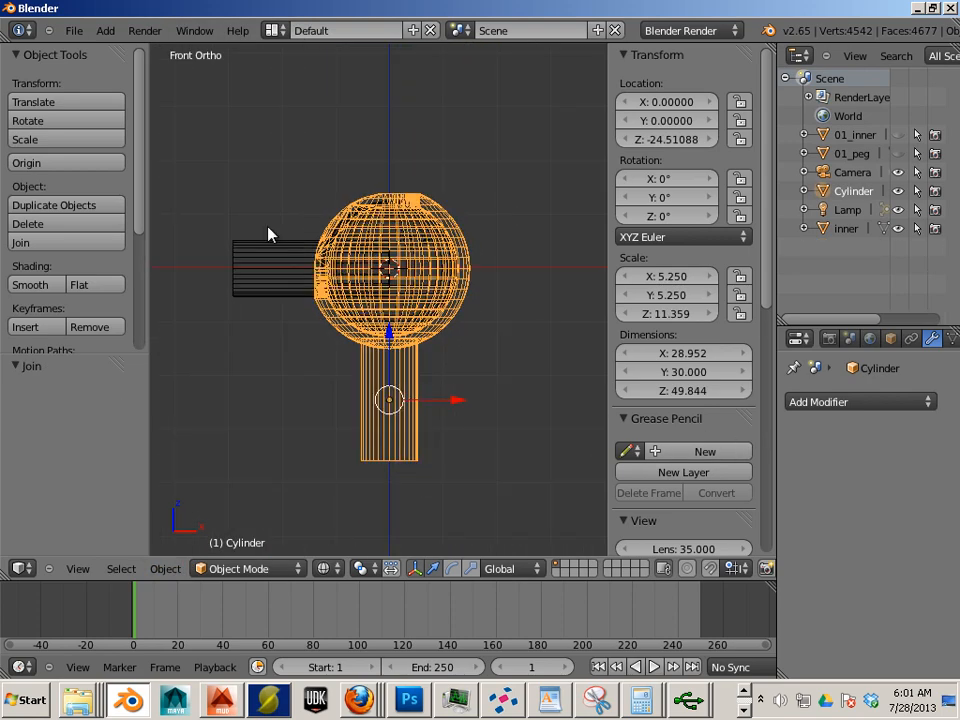
pyautogui.press('a')
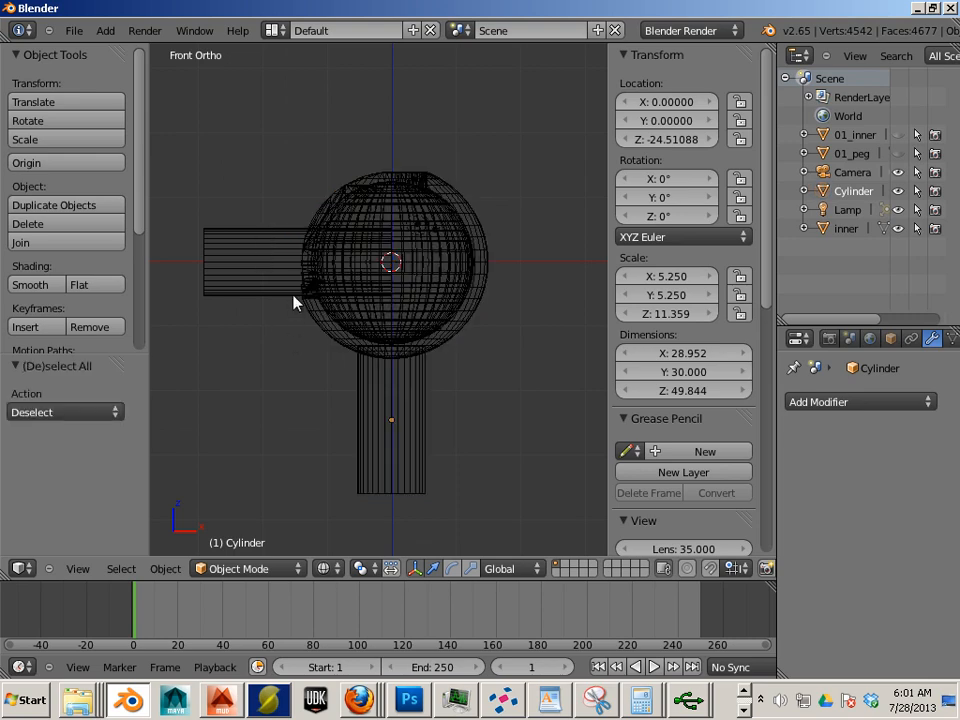
# Select the joined outer sphere and the inner ball with its peg in turn to check that they are separate objects.
pyautogui.rightClick(273, 289)
pyautogui.rightClick(317, 343)
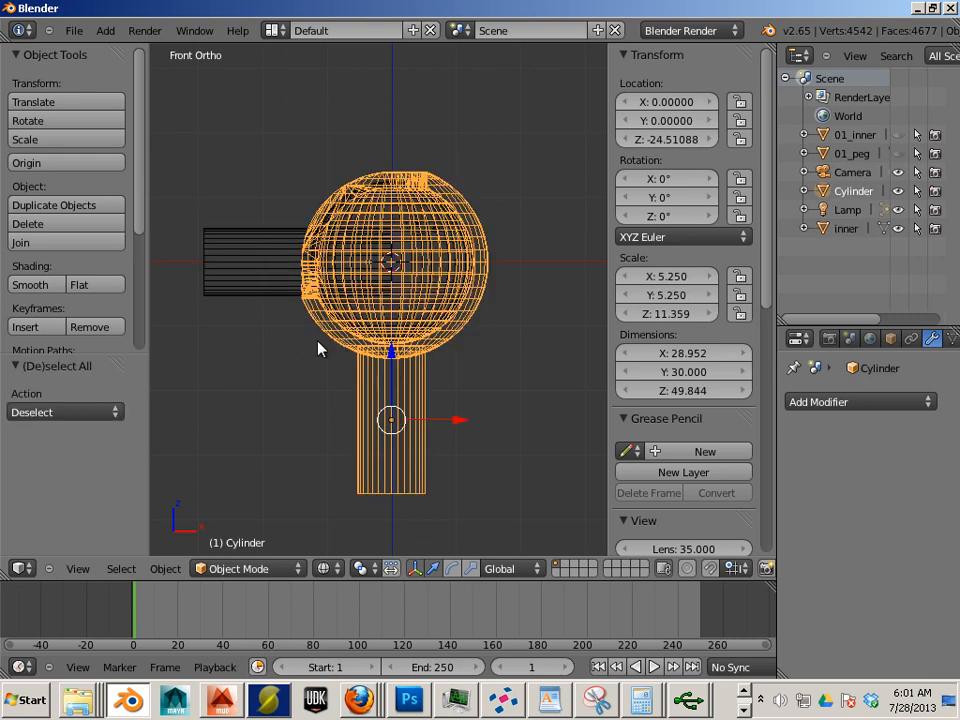
pyautogui.scroll(-2, 285, 300)
pyautogui.rightClick(280, 298)
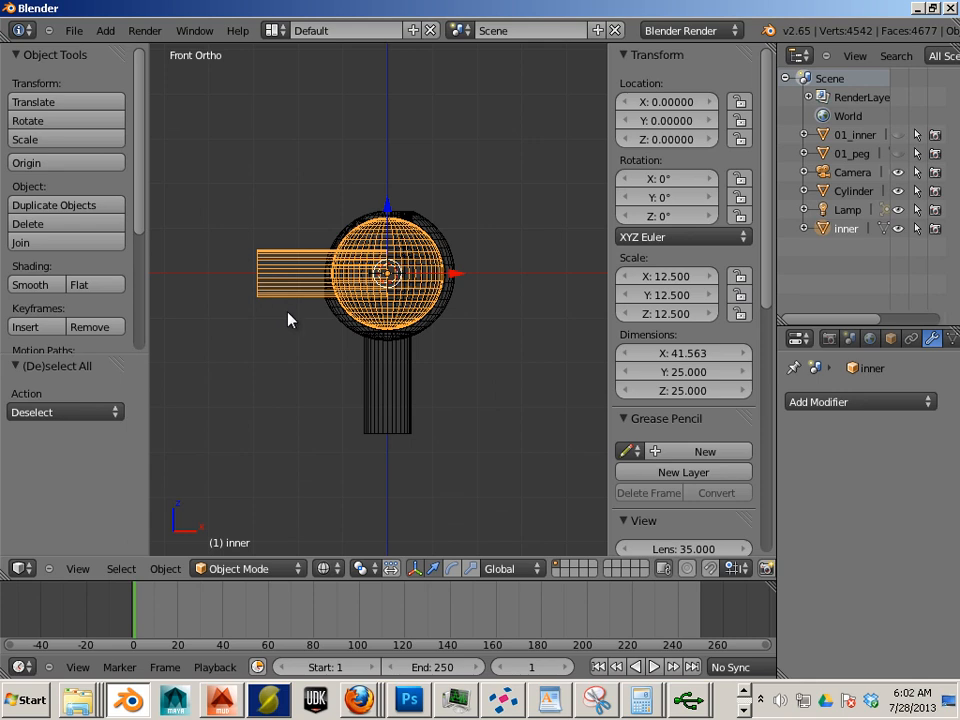